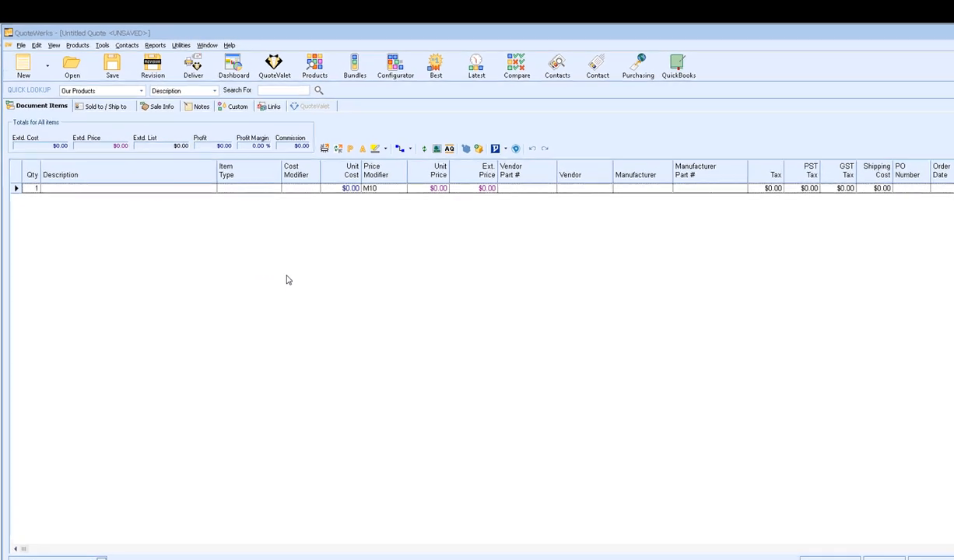
- Search ConnectWise contacts by CompanyName 'aspire' and pick the first Aspire Technologies contact
{"action": "left_click", "coordinate": [109, 123]}
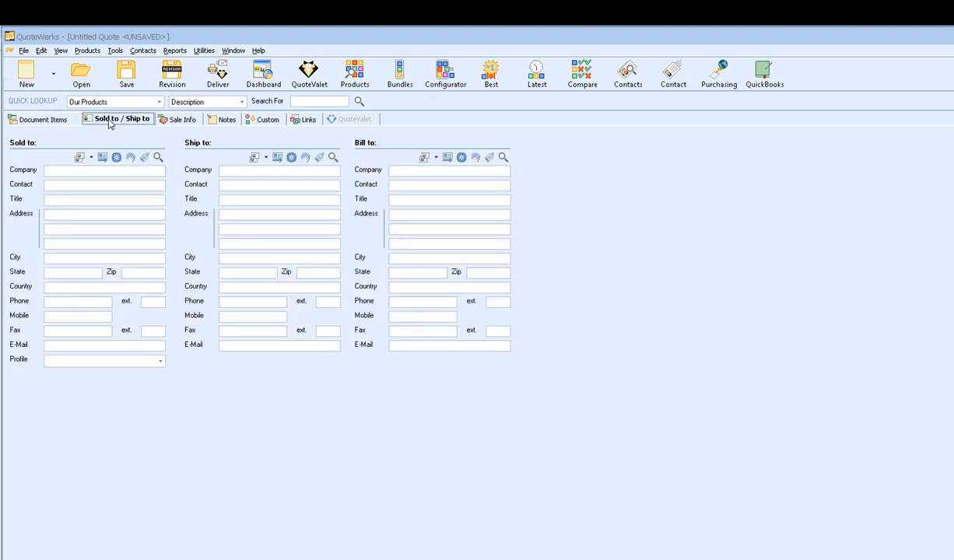
{"action": "left_click", "coordinate": [157, 158]}
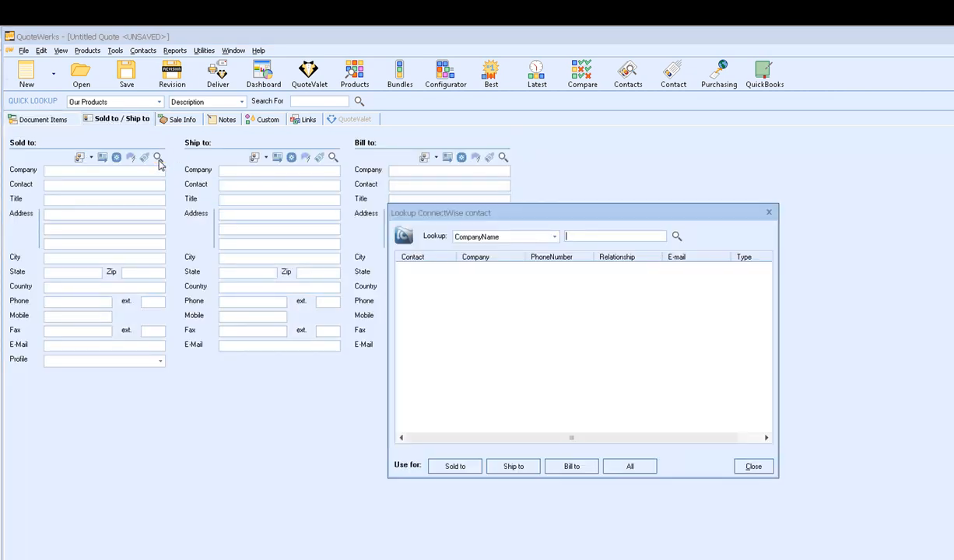
{"action": "left_click_drag", "start_coordinate": [435, 211], "coordinate": [587, 156]}
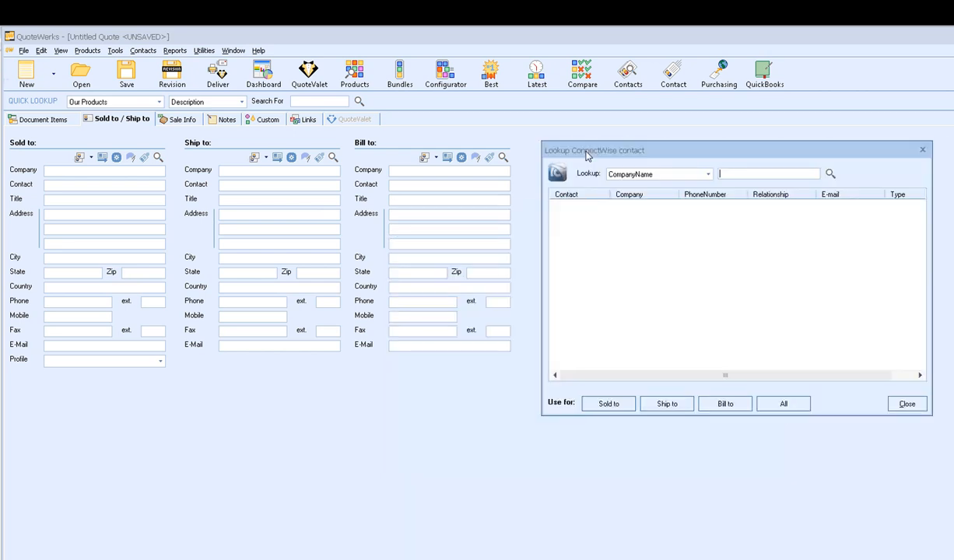
{"action": "left_click", "coordinate": [704, 174]}
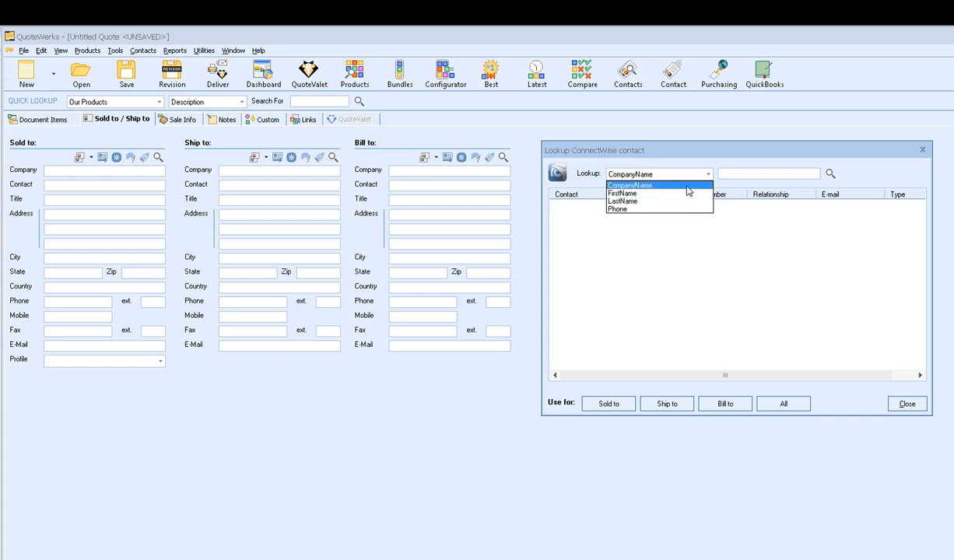
{"action": "left_click", "coordinate": [686, 186]}
{"action": "type", "text": "aspire"}
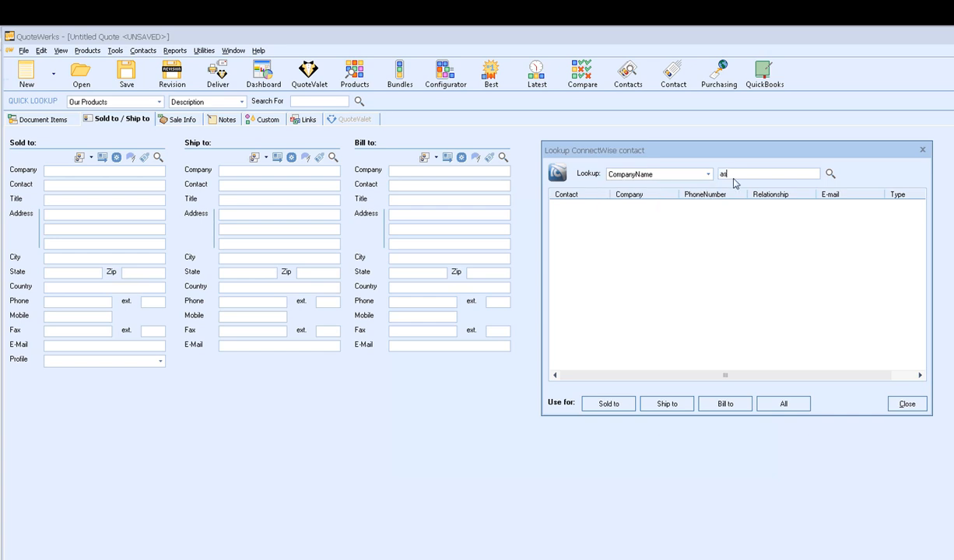
{"action": "key", "text": "Return"}
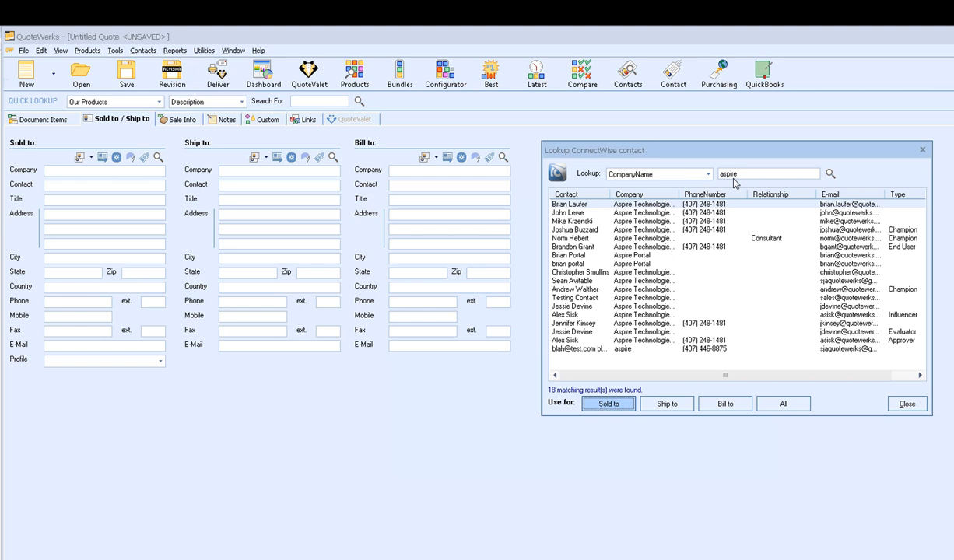
{"action": "left_click", "coordinate": [691, 205]}
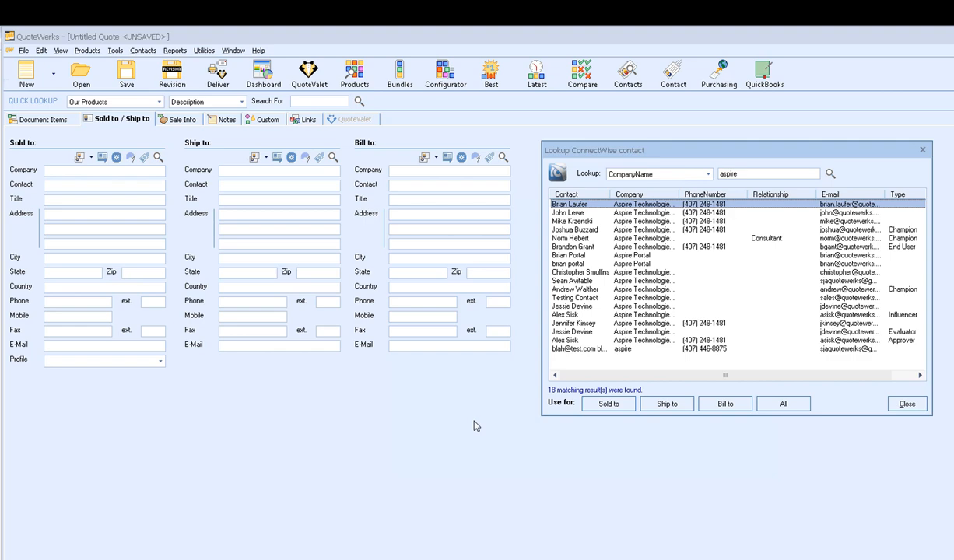
- Make that contact the Sold to party with its Main site address, then close the lookup
{"action": "left_click", "coordinate": [608, 403]}
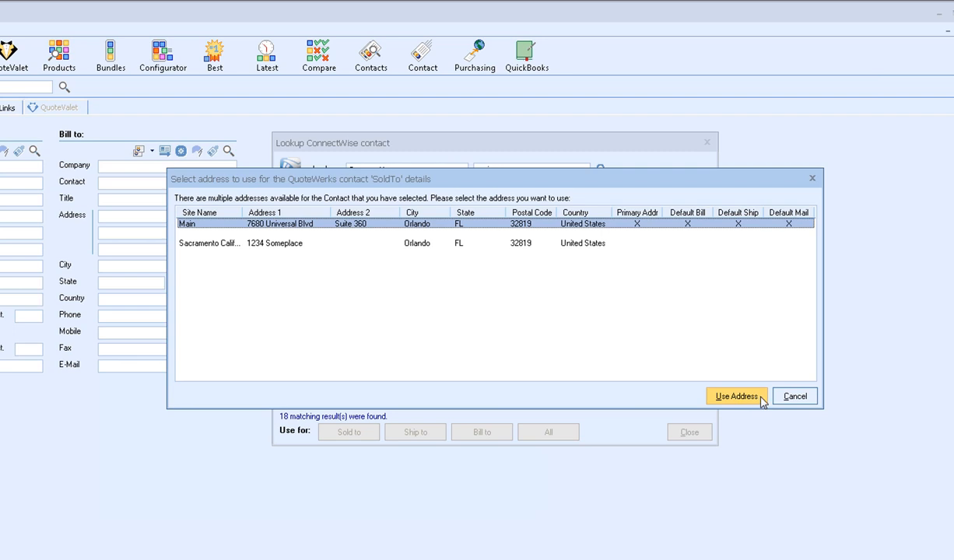
{"action": "left_click", "coordinate": [736, 396]}
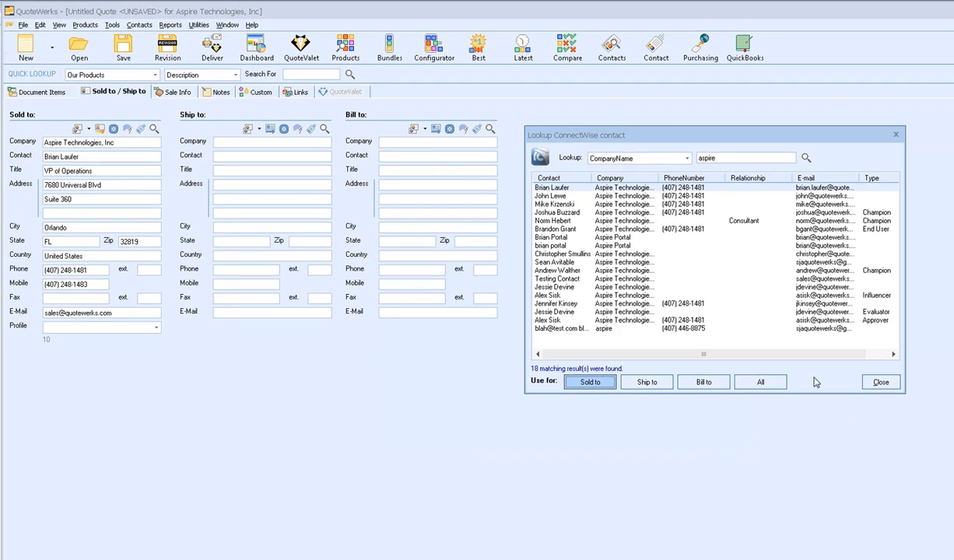
{"action": "left_click", "coordinate": [876, 381]}
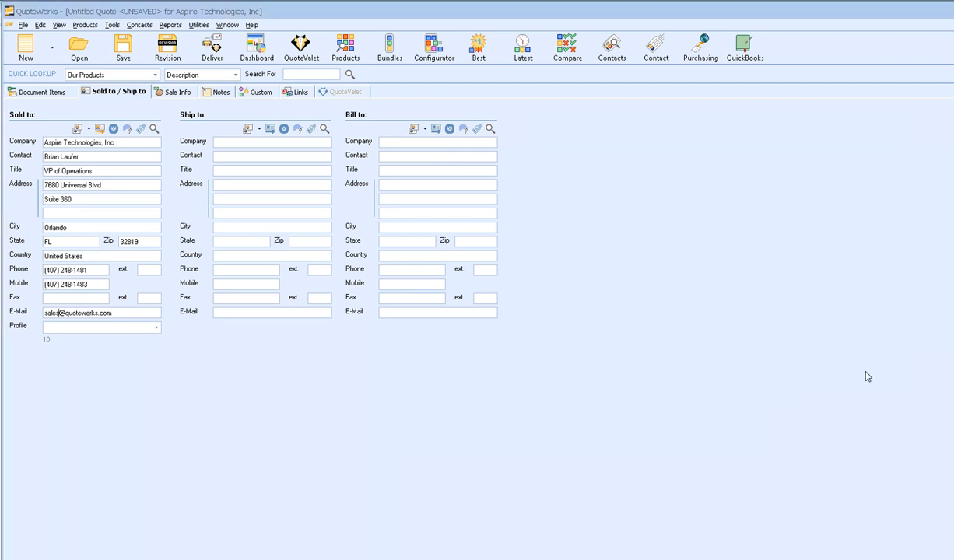
- Insert a 'Hardware:' section header above the quote's item line
{"action": "left_click", "coordinate": [47, 92]}
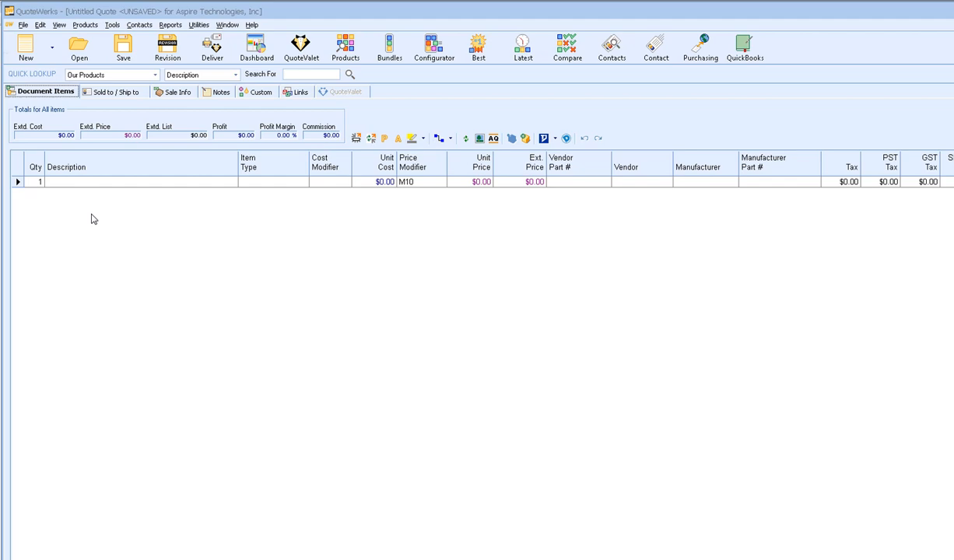
{"action": "left_click", "coordinate": [16, 181]}
{"action": "right_click", "coordinate": [14, 199]}
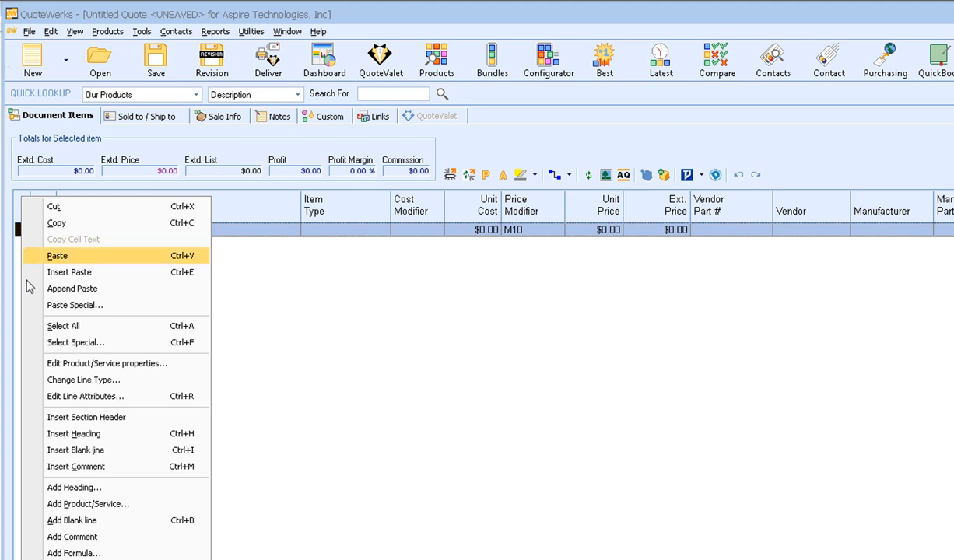
{"action": "left_click", "coordinate": [155, 419]}
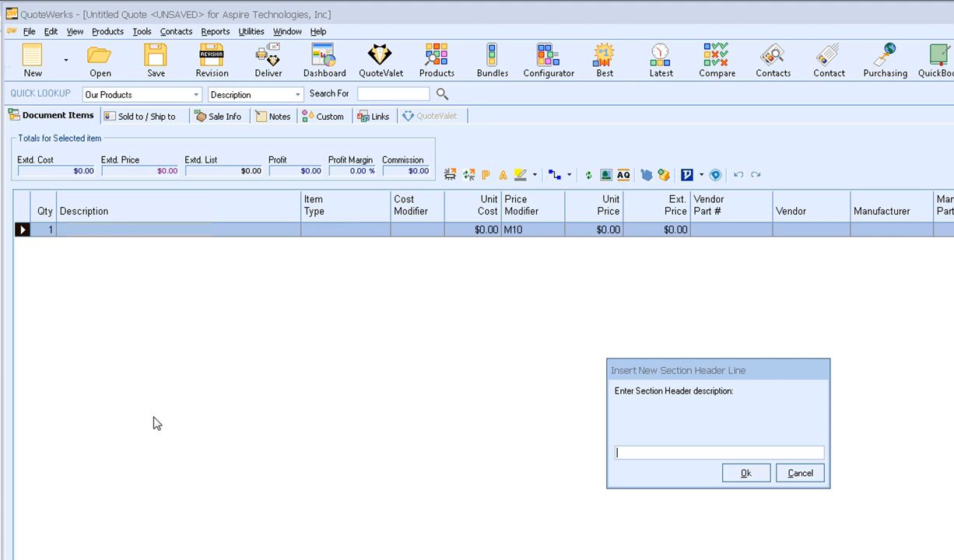
{"action": "type", "text": "Hardware:"}
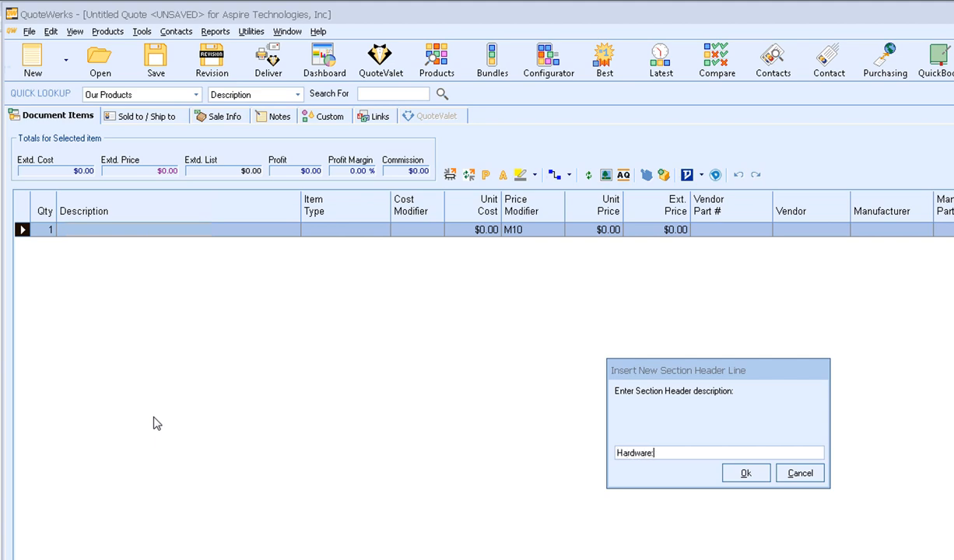
{"action": "left_click", "coordinate": [742, 475]}
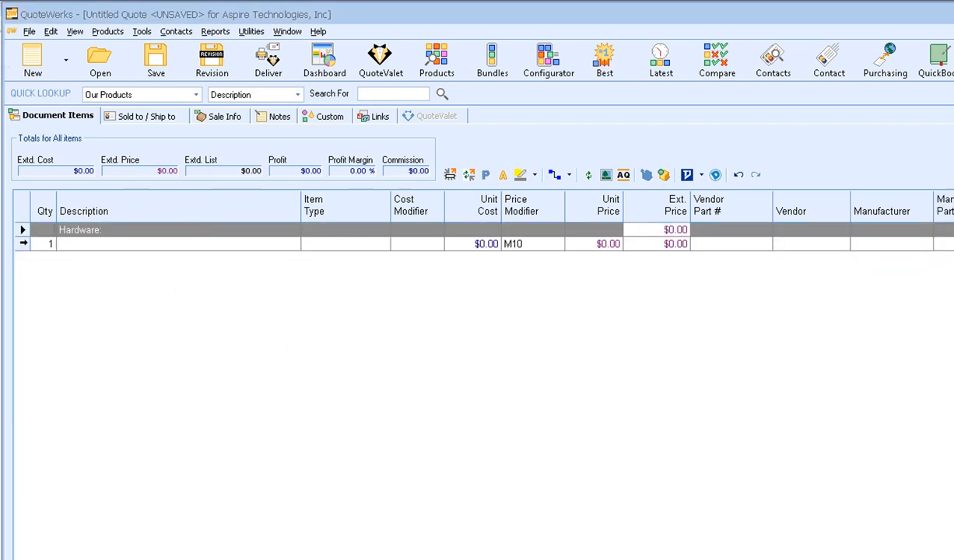
- Add 'Services:' and 'Optional items:' section headers above the blank item line
{"action": "left_click", "coordinate": [24, 243]}
{"action": "right_click", "coordinate": [23, 244]}
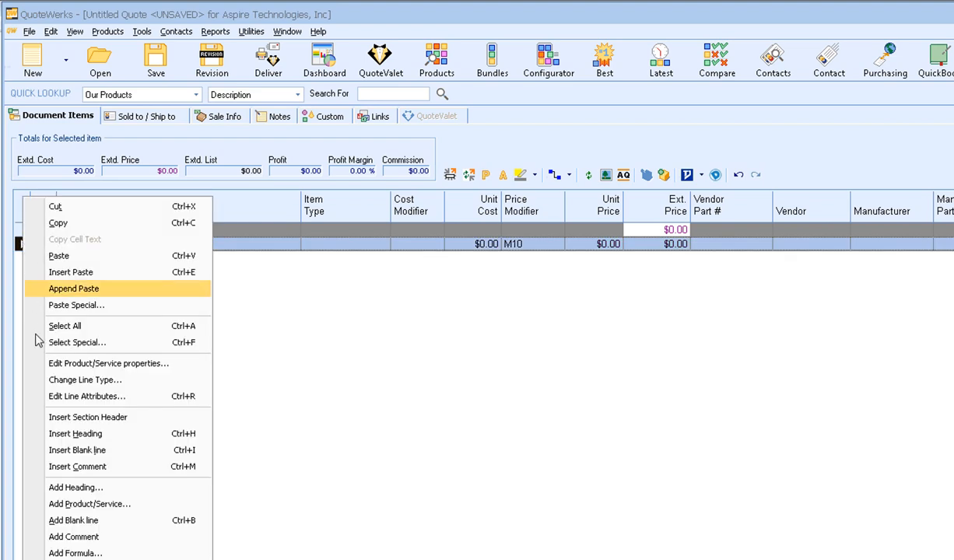
{"action": "left_click", "coordinate": [128, 418]}
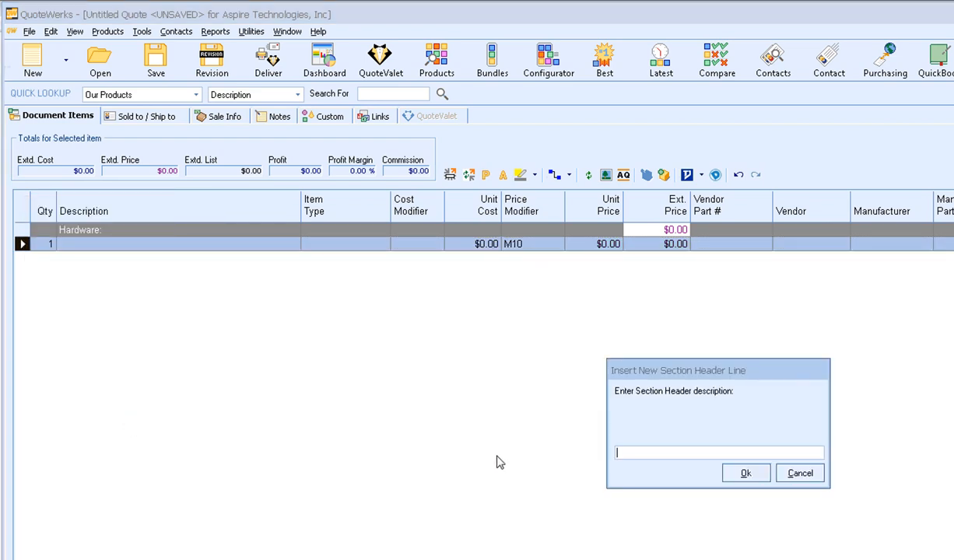
{"action": "type", "text": "Services:"}
{"action": "left_click", "coordinate": [744, 474]}
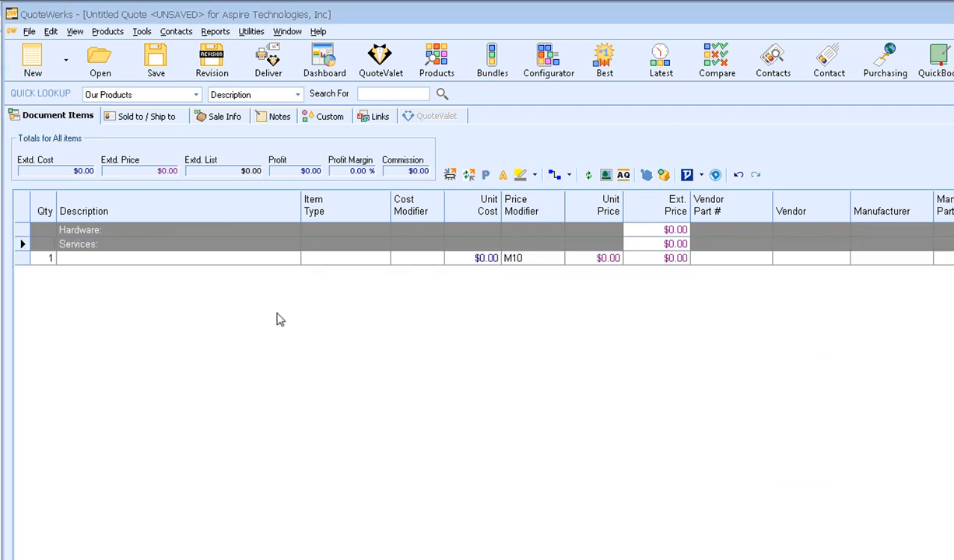
{"action": "left_click", "coordinate": [22, 259]}
{"action": "right_click", "coordinate": [22, 261]}
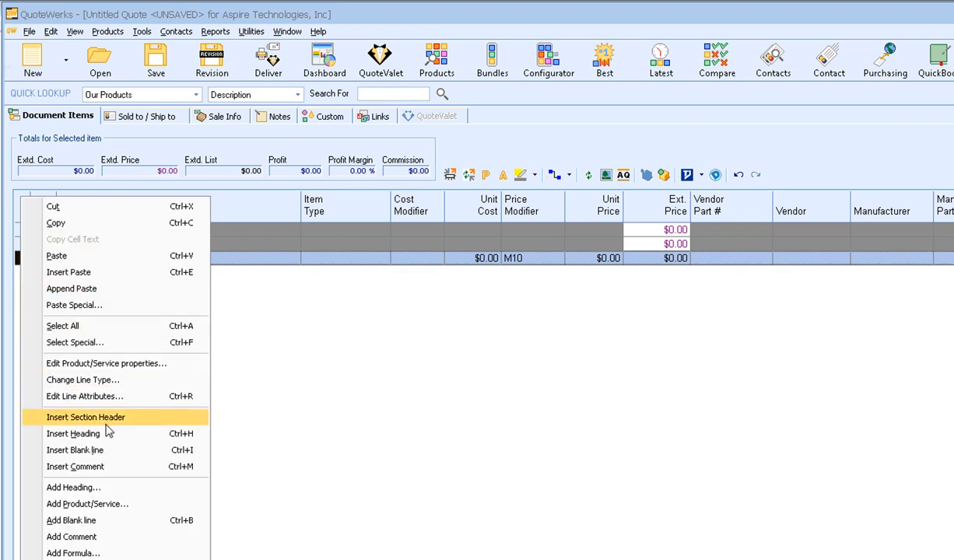
{"action": "left_click", "coordinate": [148, 422]}
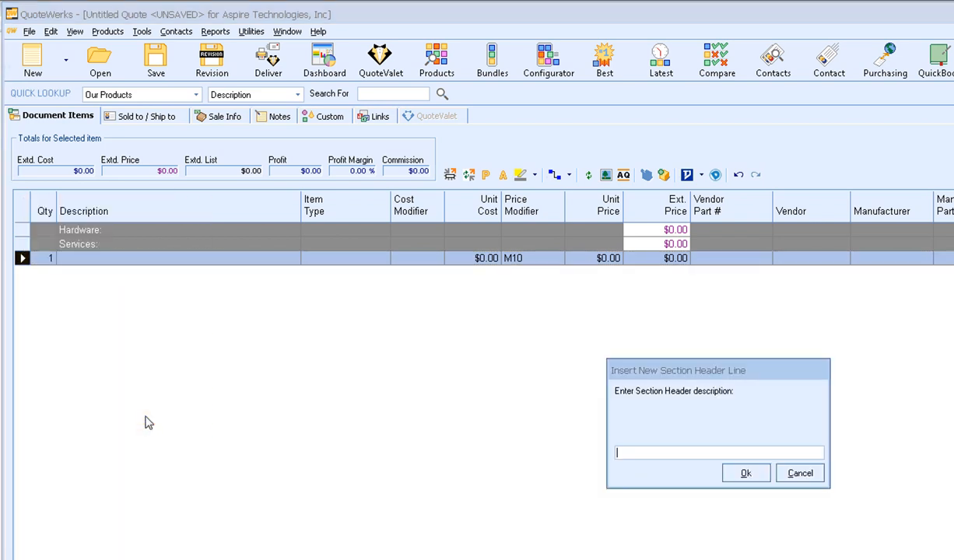
{"action": "type", "text": "Optional items:"}
{"action": "key", "text": "Return"}
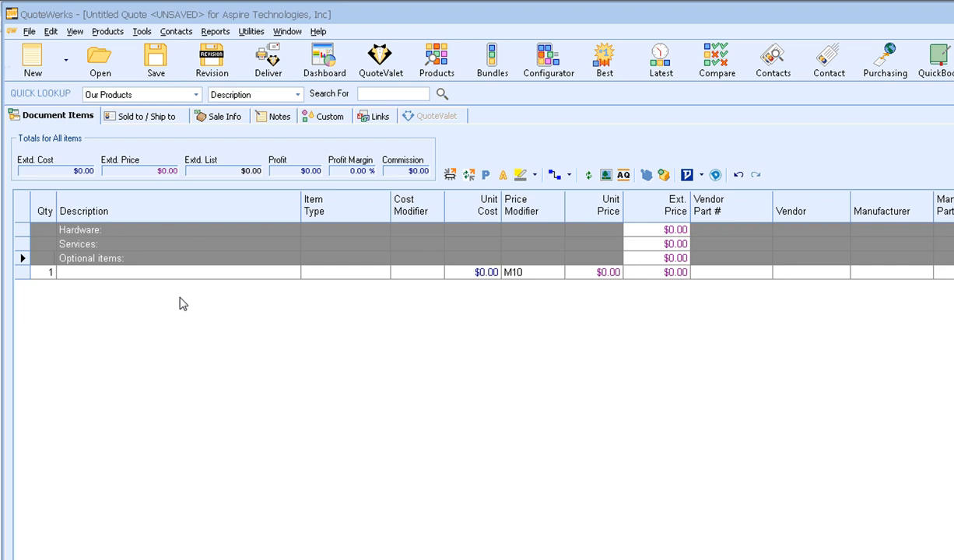
{"action": "left_click", "coordinate": [29, 31]}
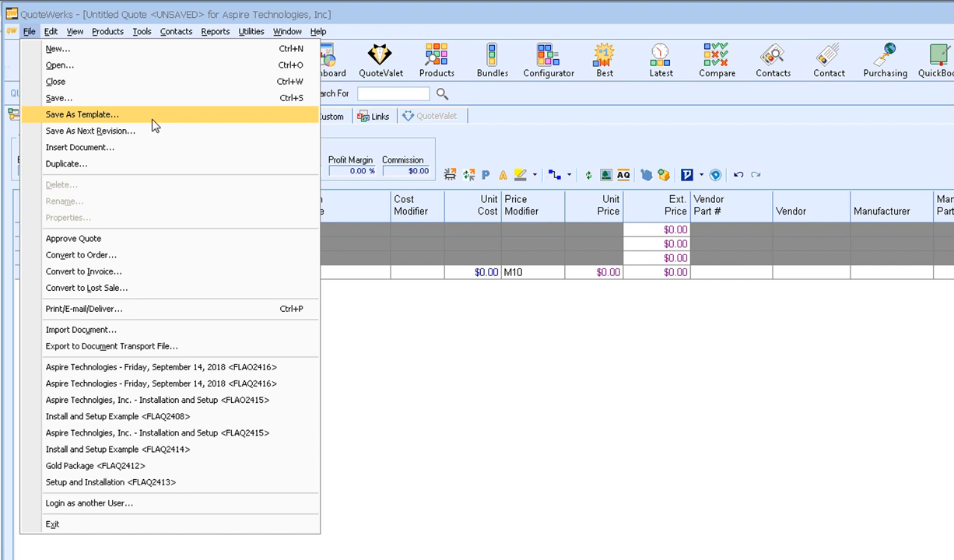
- Dismiss the document commands menu and bring up Product Lookup on the ConnectWise source
{"action": "left_click", "coordinate": [373, 151]}
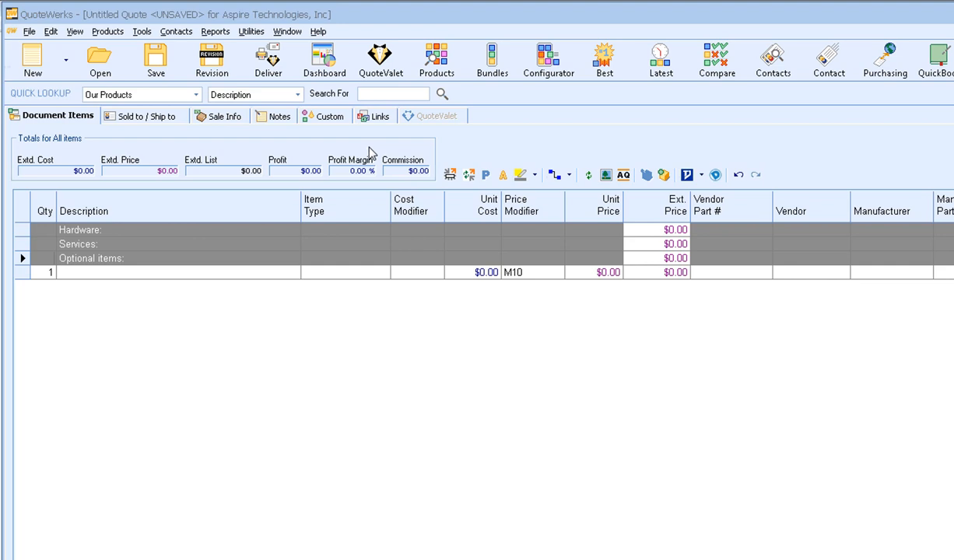
{"action": "left_click", "coordinate": [445, 68]}
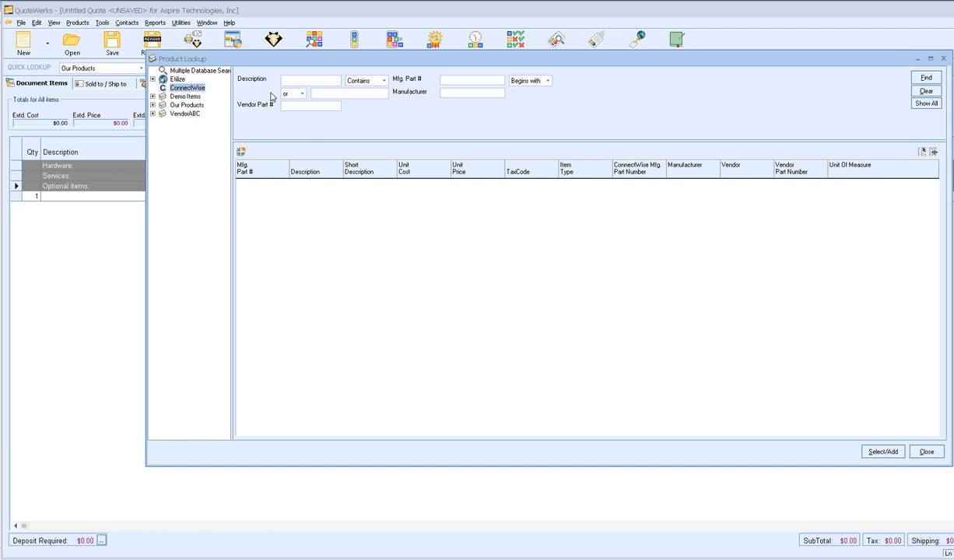
- Search products for 'cisco' and add the WS-C2960S-24TS-L switch and ASA5505-50-BUN-K bundle
{"action": "left_click", "coordinate": [297, 81]}
{"action": "type", "text": "cisco"}
{"action": "left_click", "coordinate": [920, 79]}
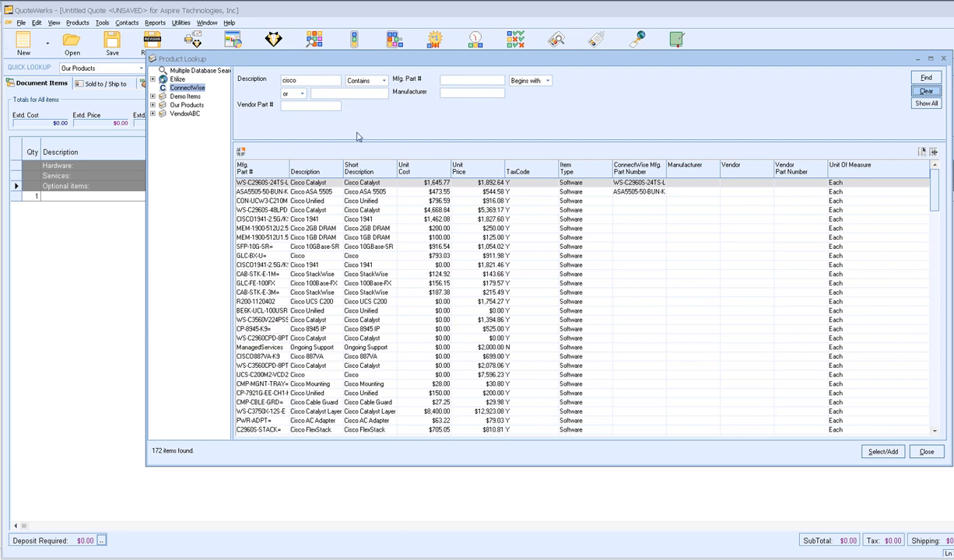
{"action": "left_click", "coordinate": [308, 182]}
{"action": "left_click", "coordinate": [318, 192], "text": "ctrl"}
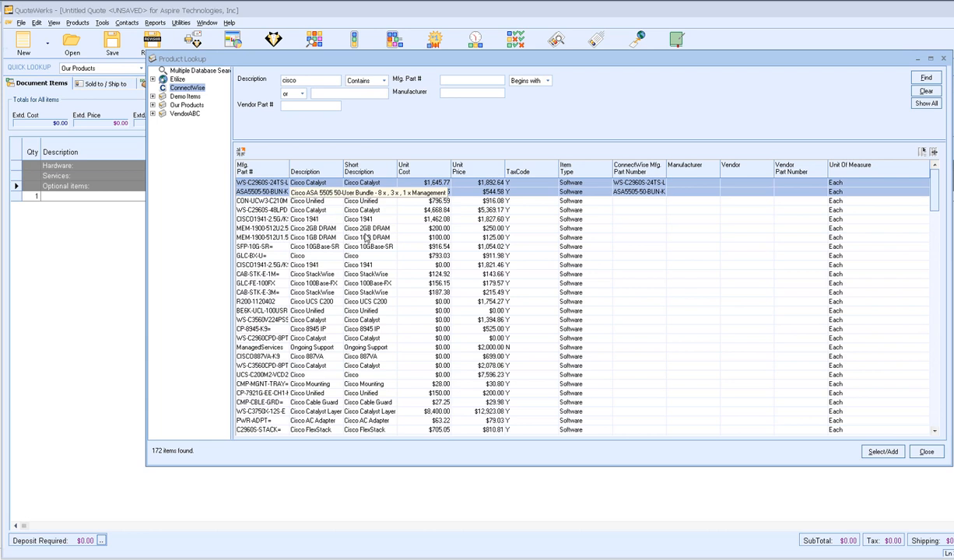
{"action": "left_click", "coordinate": [887, 451]}
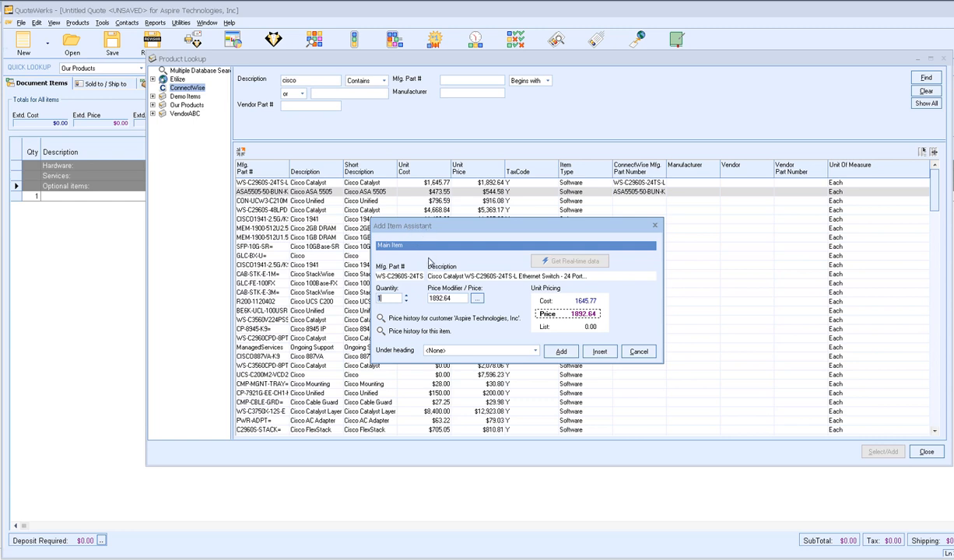
- Set the Catalyst switch line to quantity 4 at a $1900 price
{"action": "left_click", "coordinate": [406, 298]}
{"action": "left_click", "coordinate": [405, 298]}
{"action": "left_click", "coordinate": [407, 301]}
{"action": "left_click_drag", "start_coordinate": [382, 297], "coordinate": [377, 297]}
{"action": "type", "text": "4"}
{"action": "left_click_drag", "start_coordinate": [457, 299], "coordinate": [418, 297]}
{"action": "type", "text": "1900"}
{"action": "left_click", "coordinate": [477, 299]}
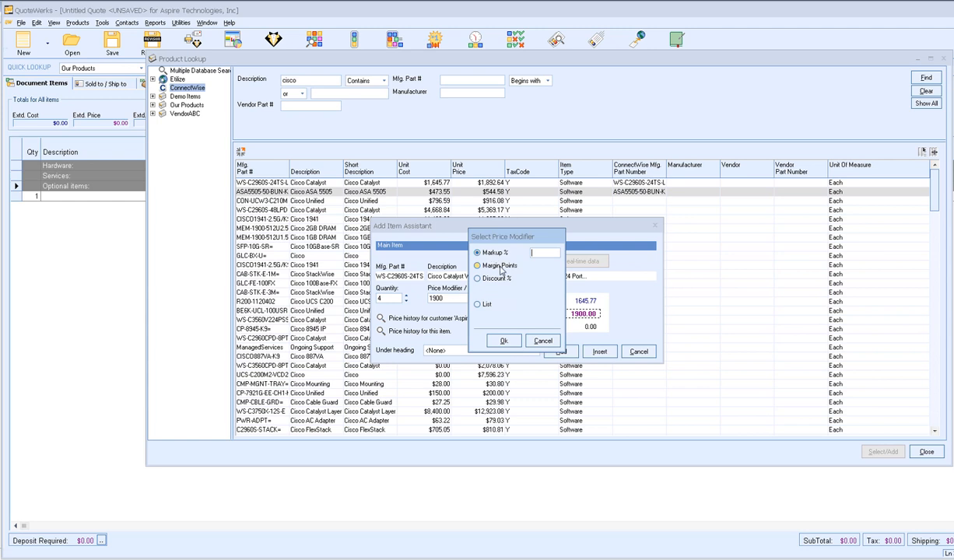
{"action": "left_click", "coordinate": [498, 266]}
{"action": "left_click", "coordinate": [497, 278]}
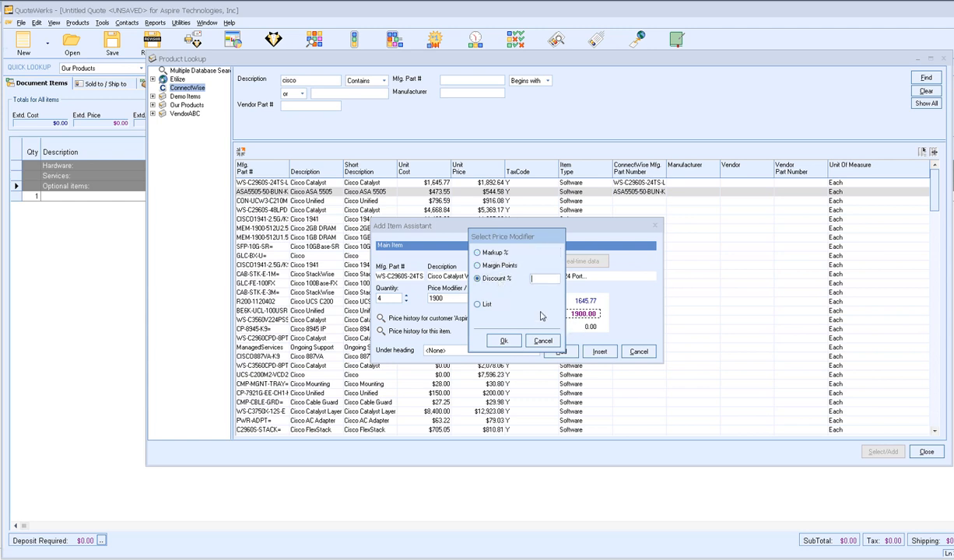
{"action": "left_click", "coordinate": [542, 343]}
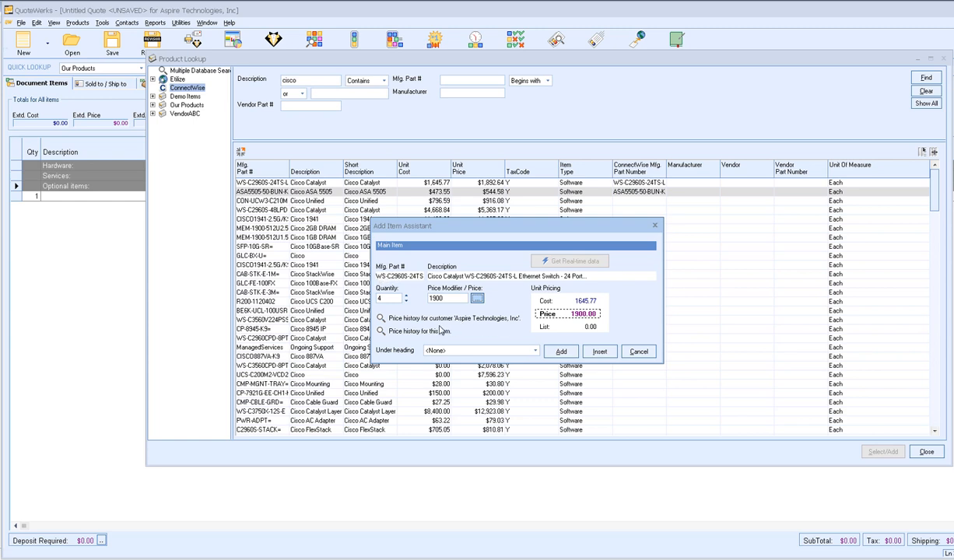
- Check the switch's price history and add the 4 Catalyst switches under Hardware
{"action": "left_click", "coordinate": [381, 319]}
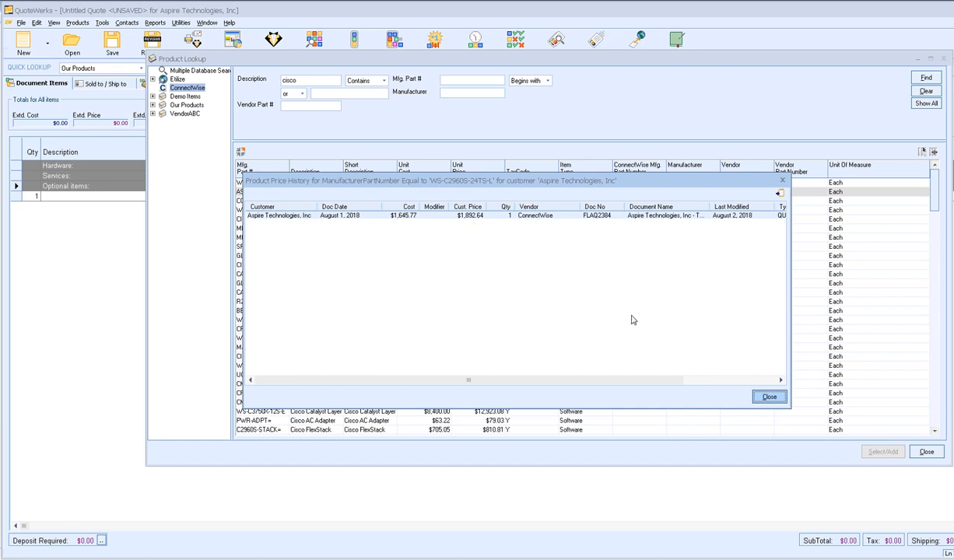
{"action": "left_click", "coordinate": [768, 398]}
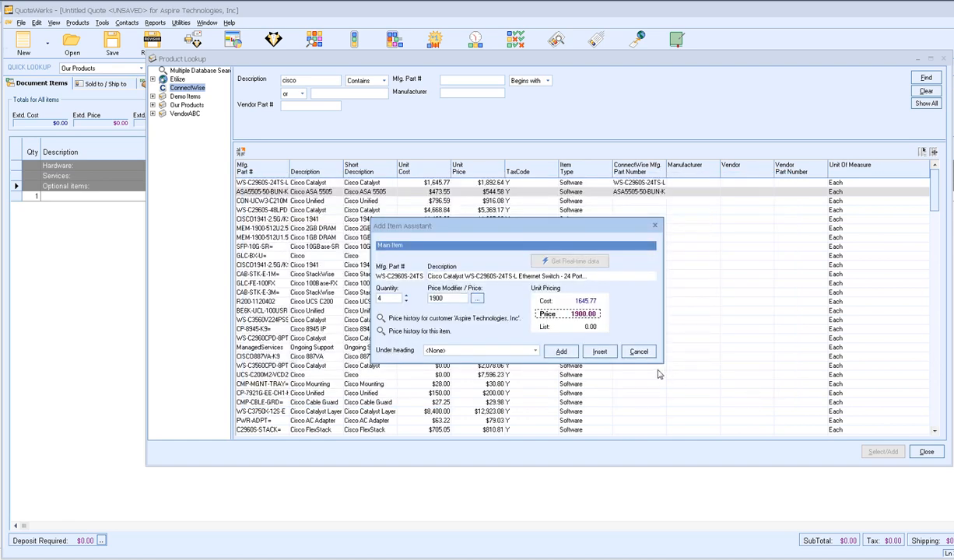
{"action": "left_click", "coordinate": [535, 351]}
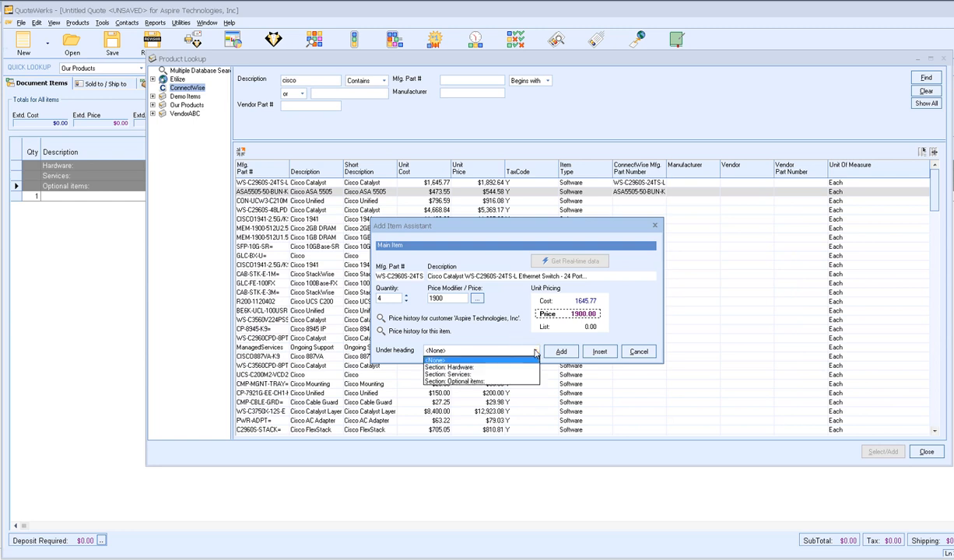
{"action": "left_click", "coordinate": [469, 368]}
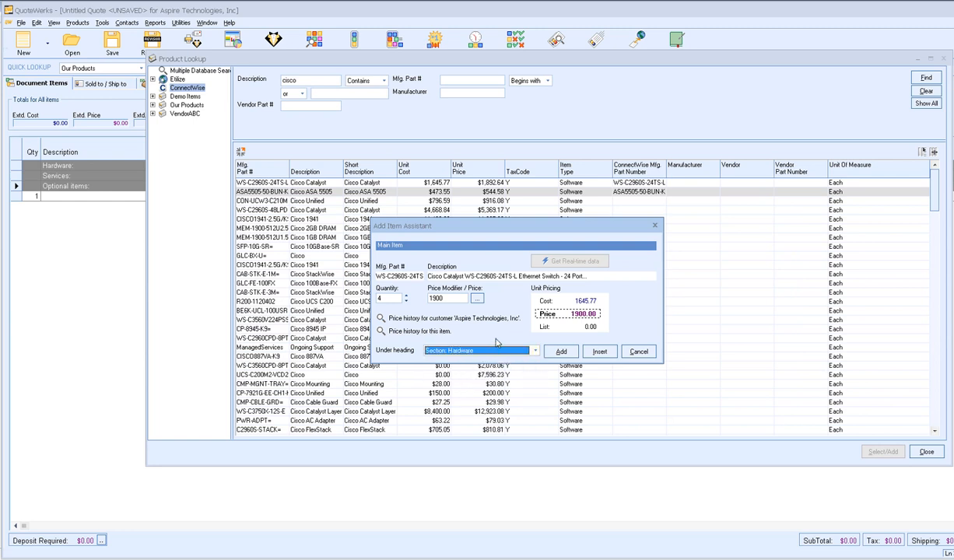
{"action": "left_click", "coordinate": [560, 352]}
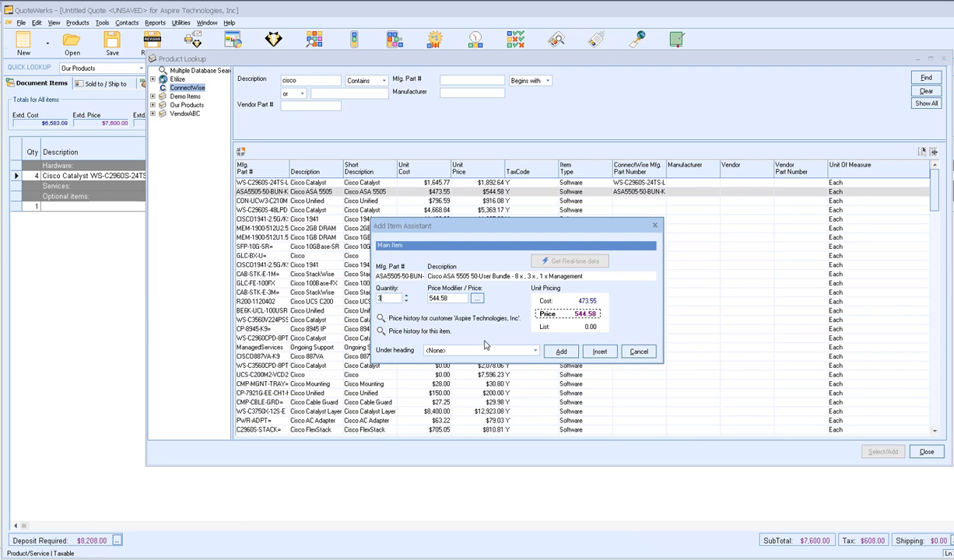
- Add 3 Cisco ASA 5505 50-User Bundles under the Hardware section
{"action": "left_click", "coordinate": [381, 331]}
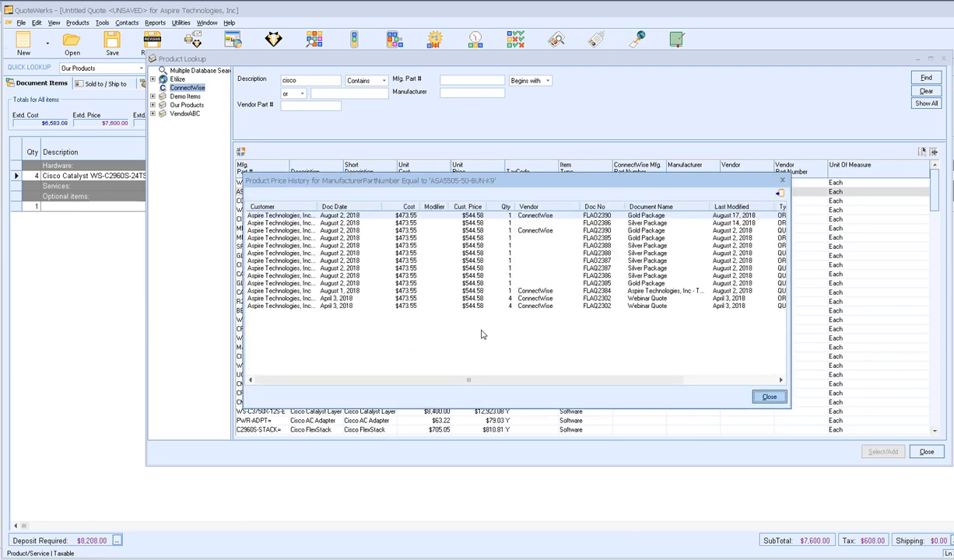
{"action": "left_click", "coordinate": [769, 396]}
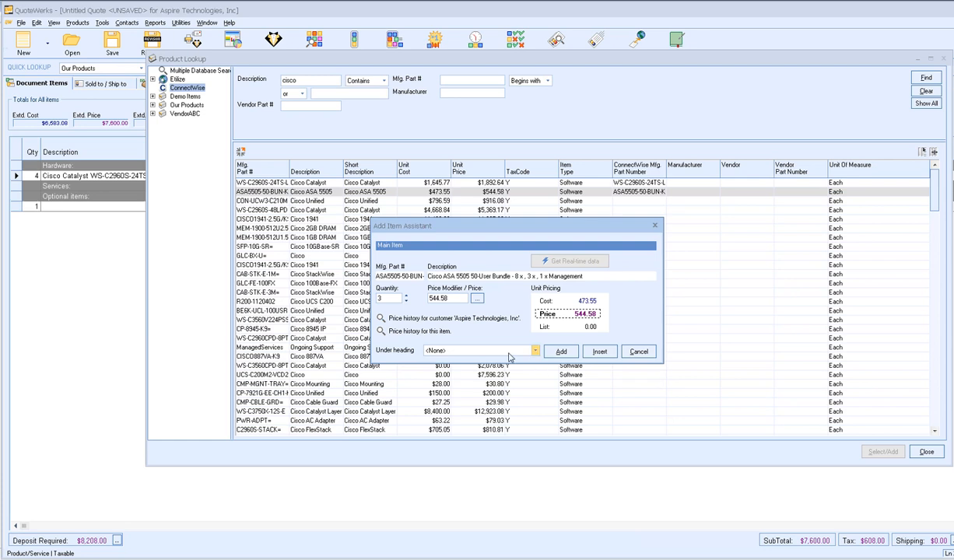
{"action": "left_click", "coordinate": [471, 351]}
{"action": "left_click", "coordinate": [484, 367]}
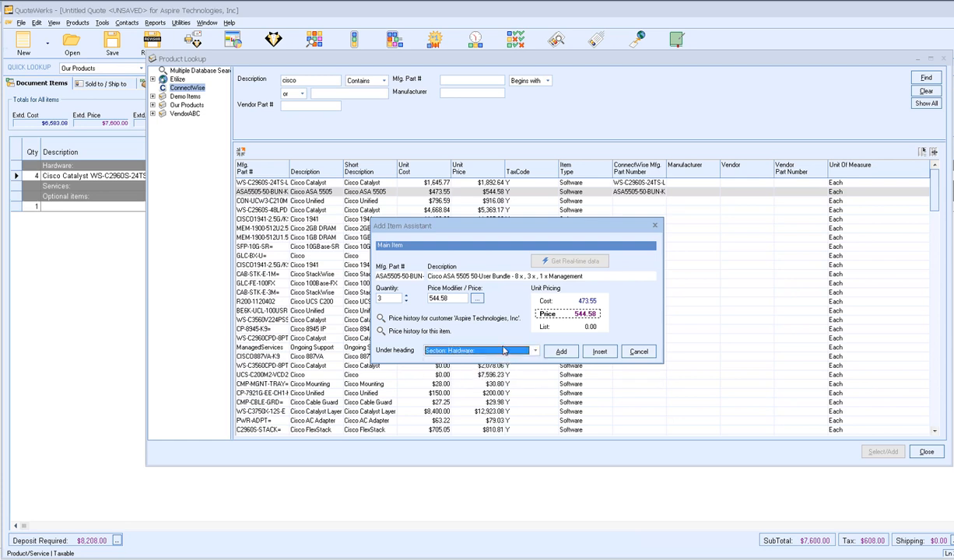
{"action": "left_click", "coordinate": [561, 352]}
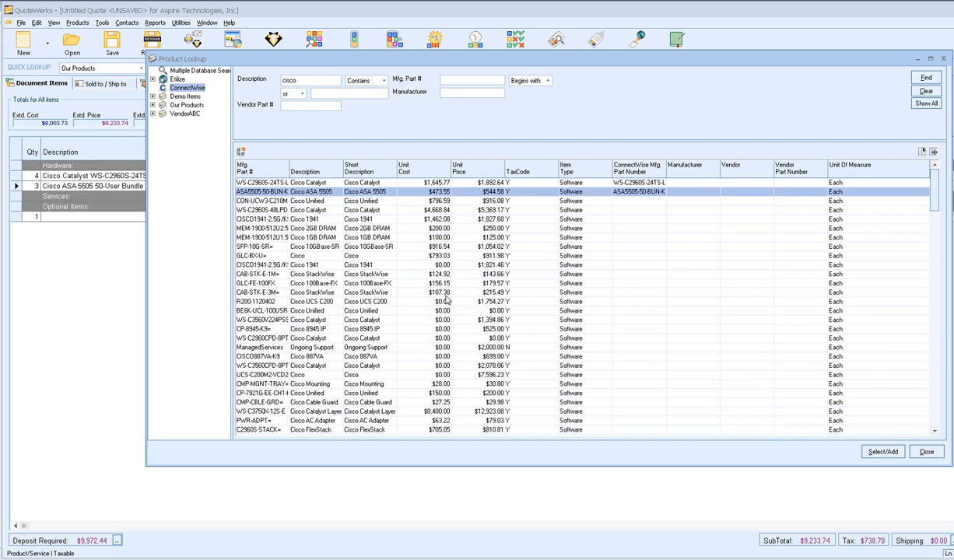
- Search Etilize for 'tripp lite switch', filtered to KVM Switchboxes and the NetCommander family
{"action": "left_click", "coordinate": [176, 80]}
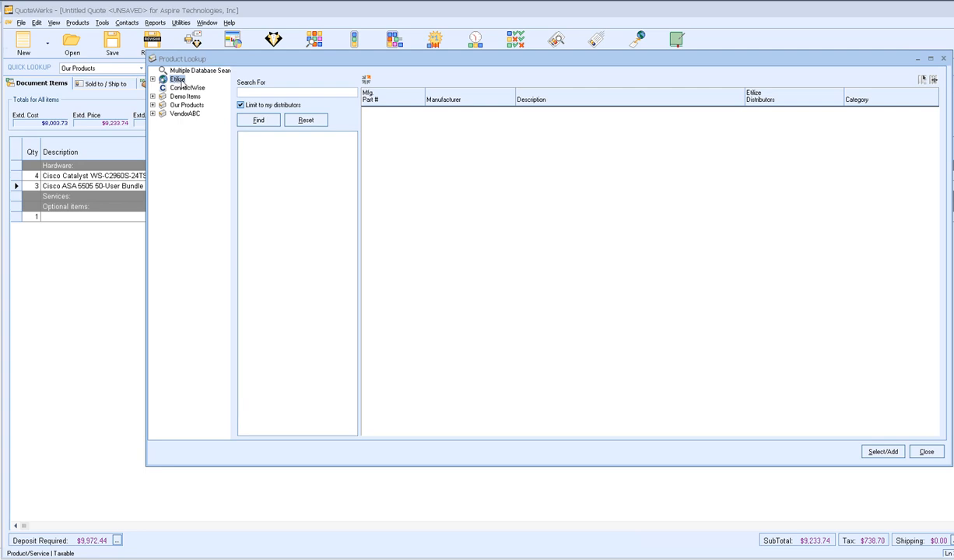
{"action": "left_click", "coordinate": [276, 92]}
{"action": "type", "text": "ch"}
{"action": "key", "text": "Return"}
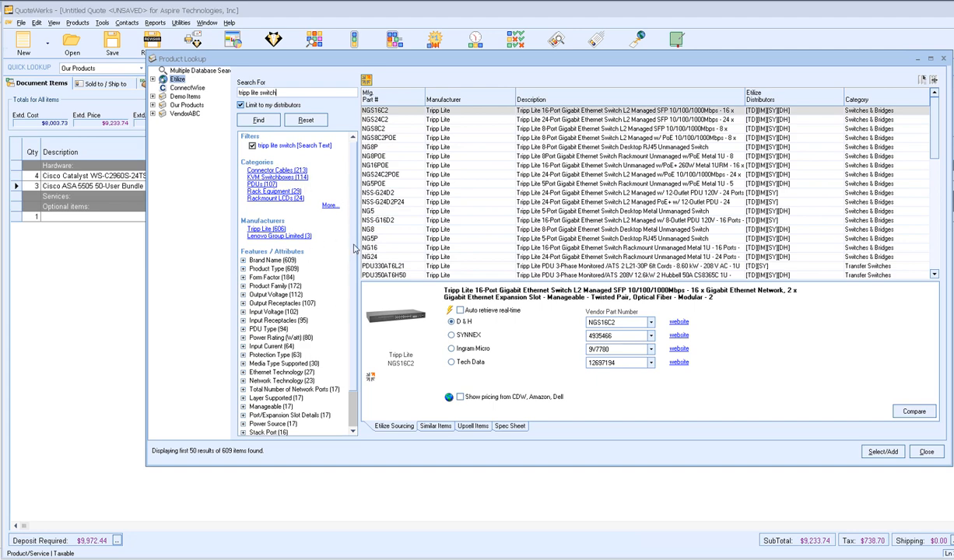
{"action": "left_click", "coordinate": [277, 177]}
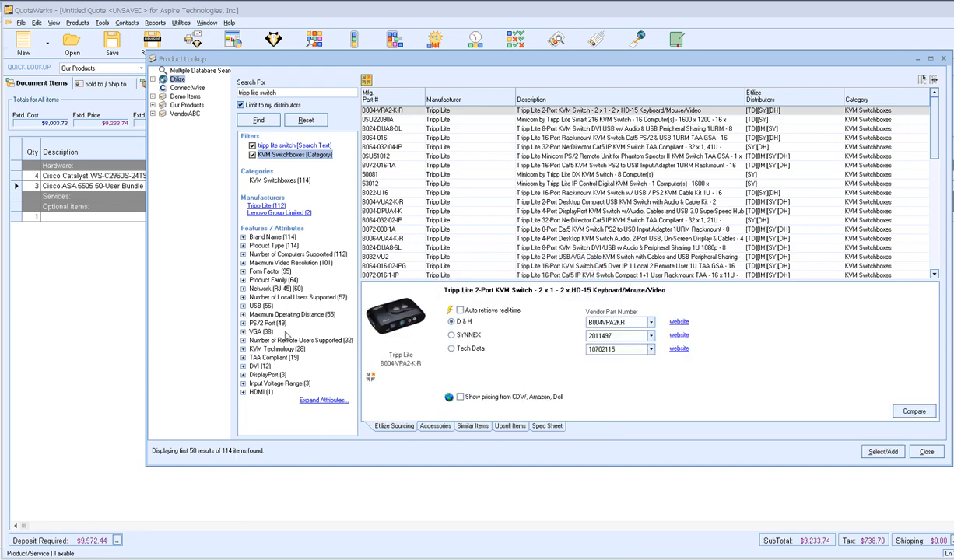
{"action": "left_click", "coordinate": [242, 280]}
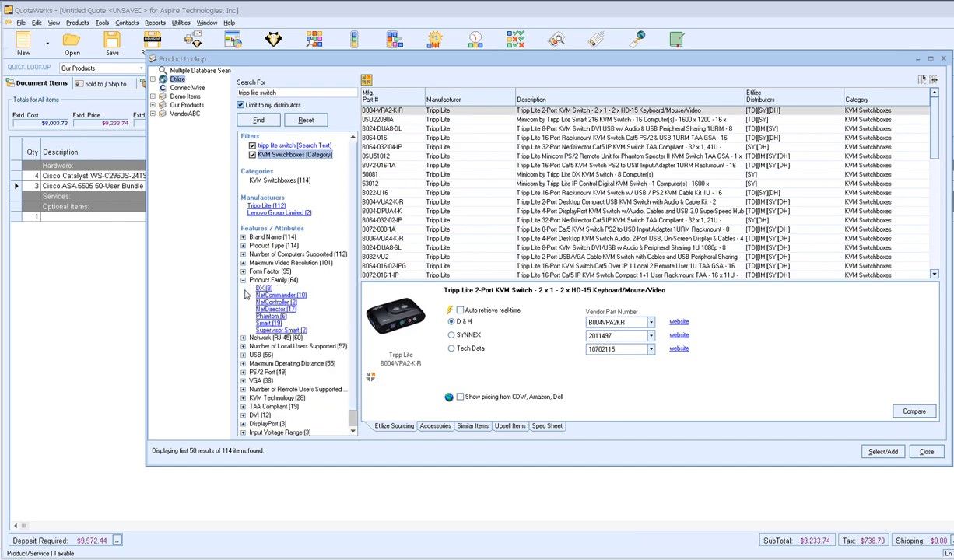
{"action": "left_click", "coordinate": [274, 295]}
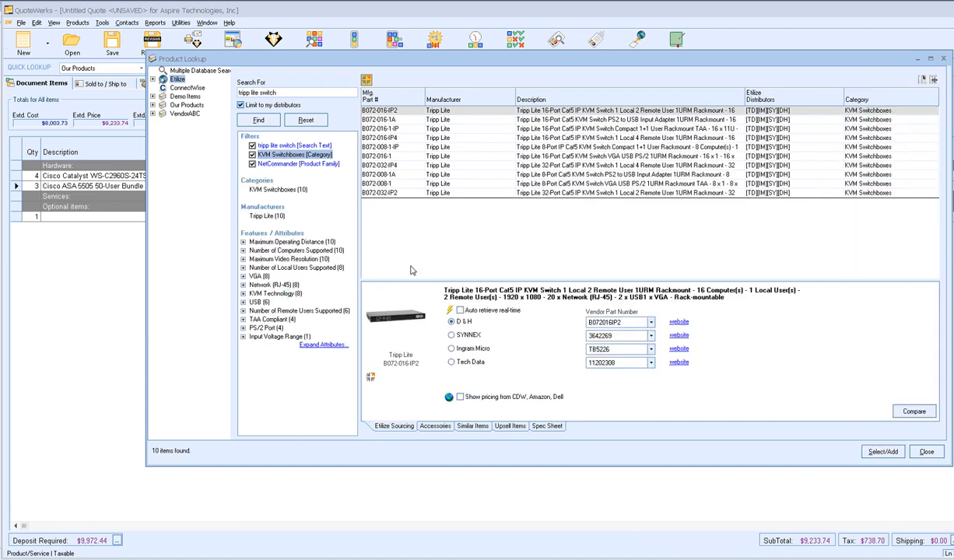
- Source the Tripp Lite B072-016-1-IP KVM switch from Tech Data at $595 after comparing CDW, Amazon and Dell prices
{"action": "left_click", "coordinate": [578, 130]}
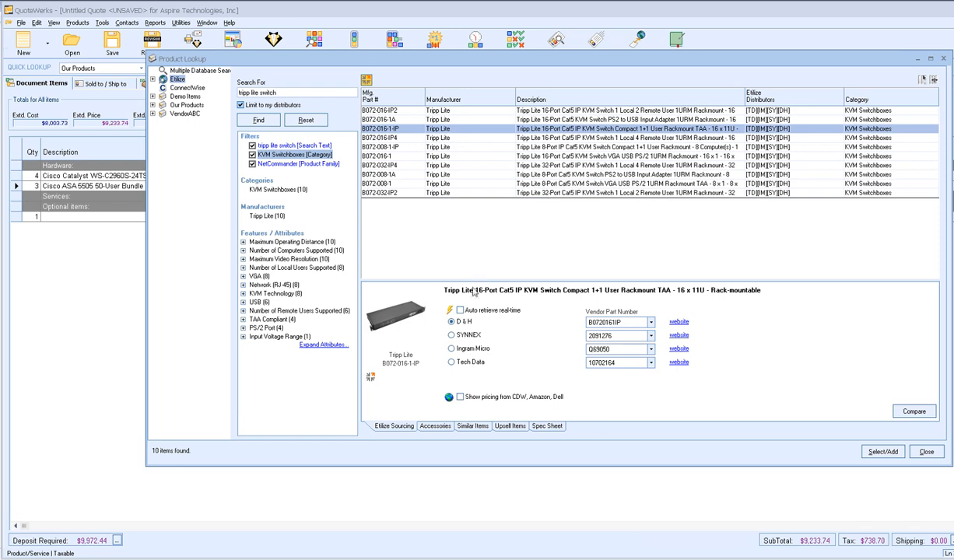
{"action": "left_click", "coordinate": [450, 312]}
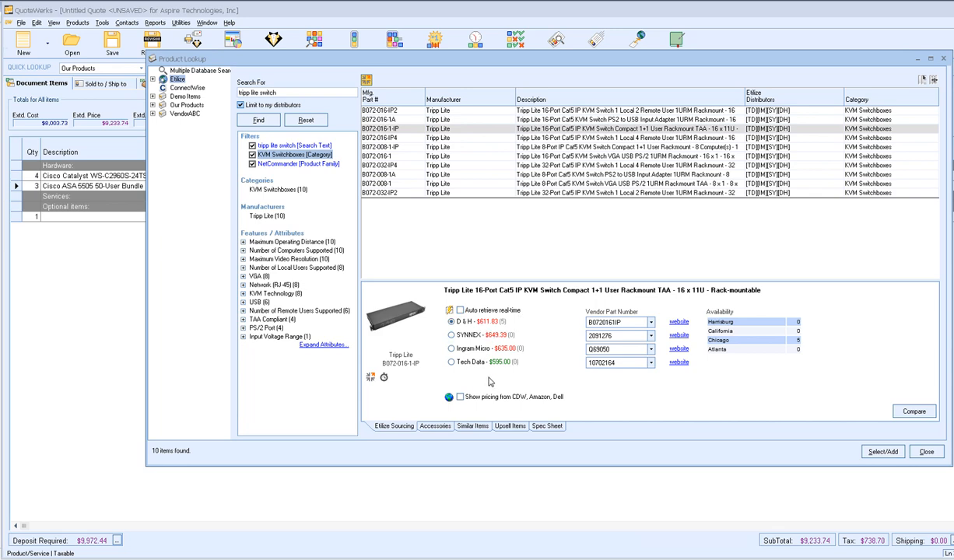
{"action": "left_click", "coordinate": [486, 362]}
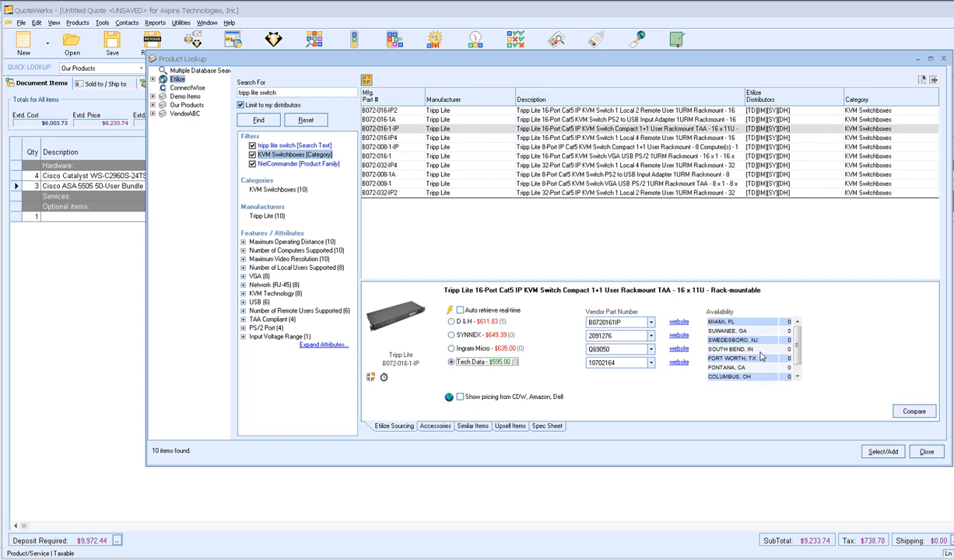
{"action": "left_click", "coordinate": [798, 343]}
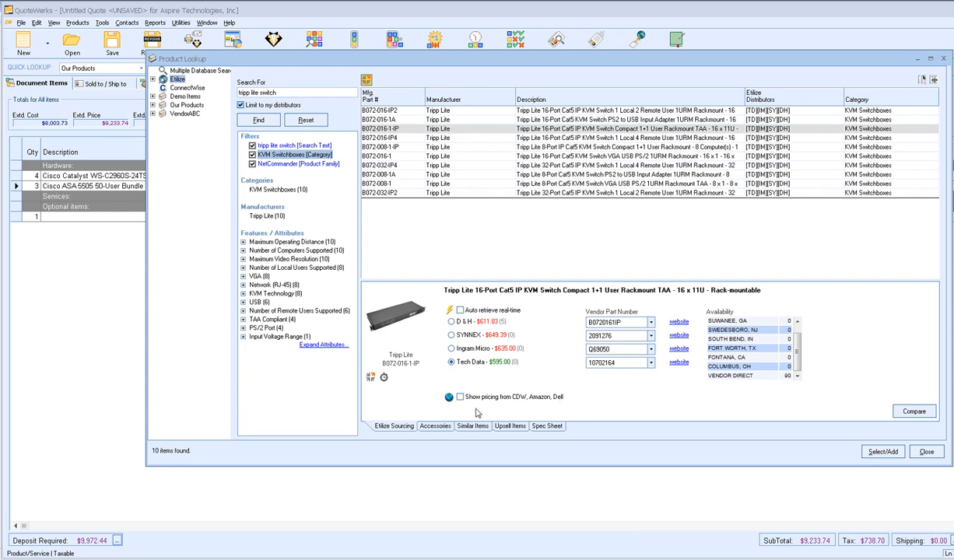
{"action": "left_click", "coordinate": [449, 397]}
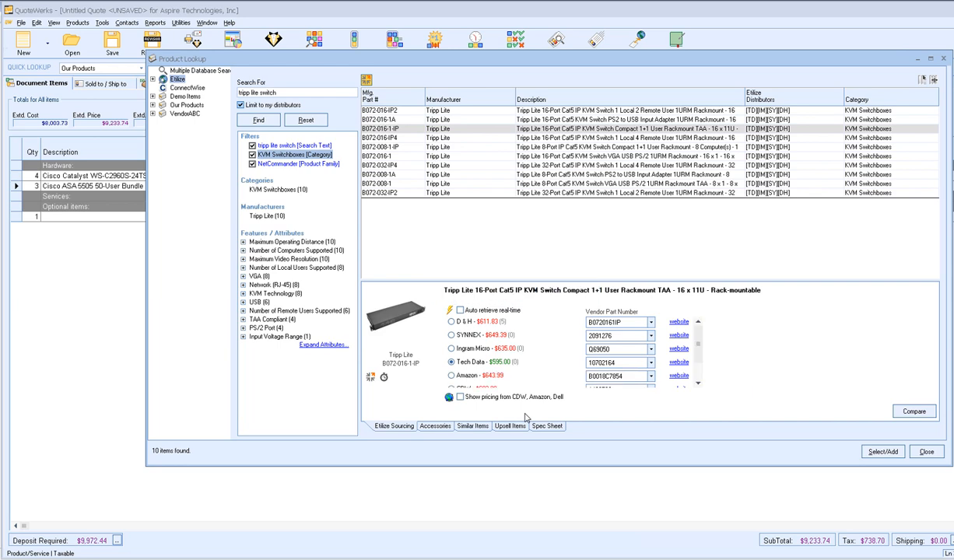
{"action": "left_click_drag", "start_coordinate": [699, 343], "coordinate": [699, 360]}
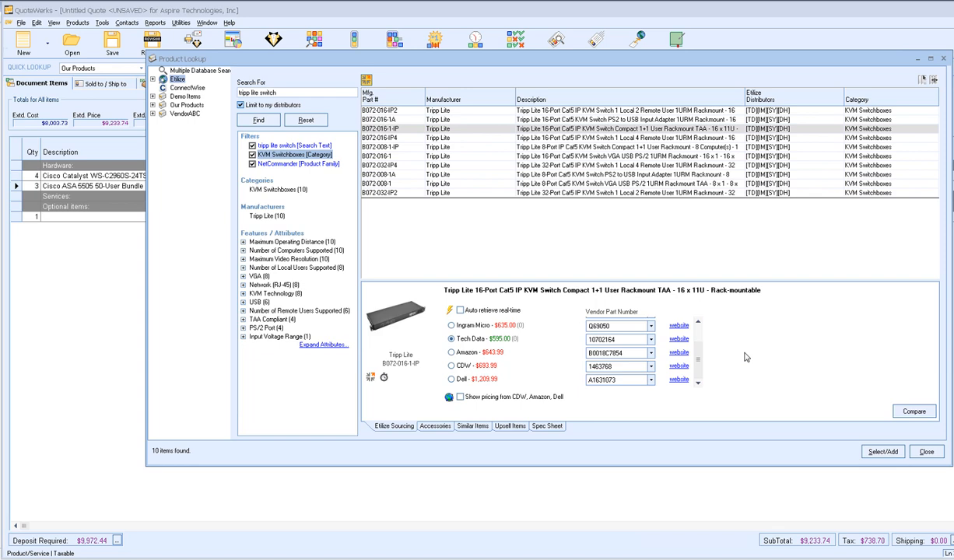
{"action": "left_click", "coordinate": [477, 340]}
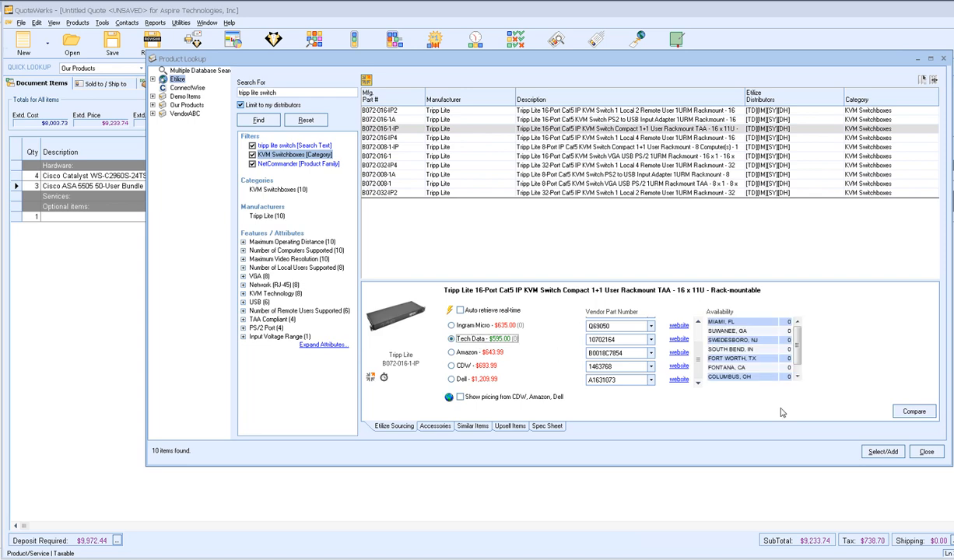
{"action": "left_click", "coordinate": [881, 453]}
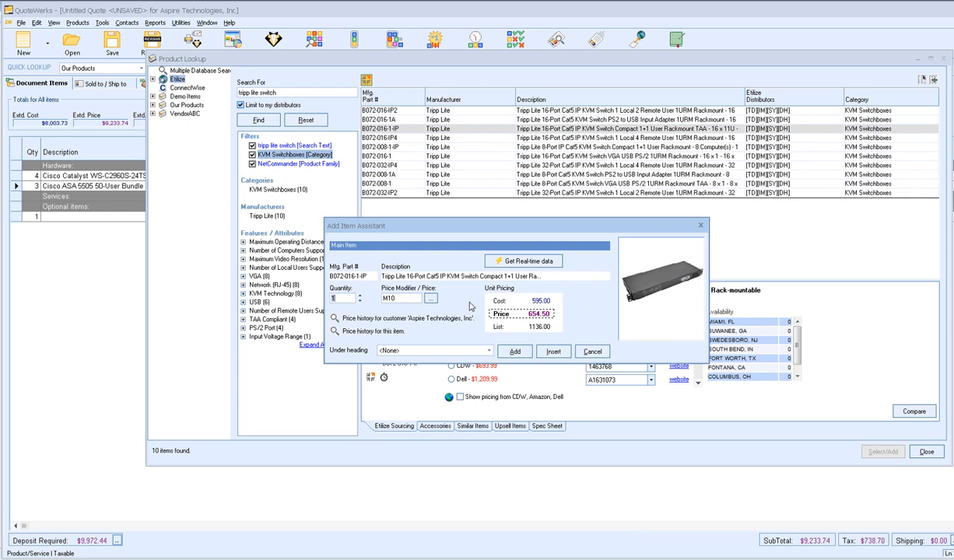
- Add 3 Tripp Lite KVM switches under Hardware and list the switch's accessories
{"action": "left_click", "coordinate": [359, 296]}
{"action": "left_click", "coordinate": [359, 295]}
{"action": "left_click", "coordinate": [389, 351]}
{"action": "left_click", "coordinate": [397, 369]}
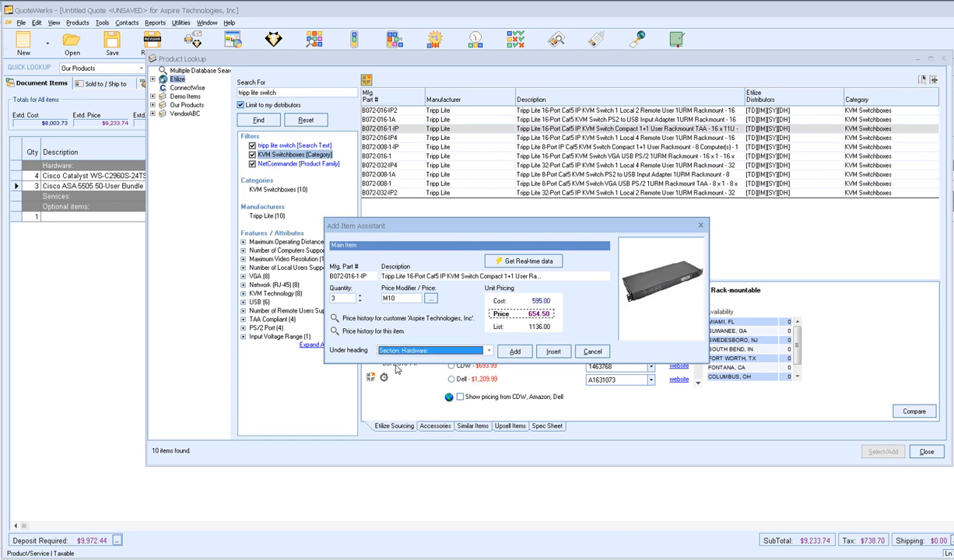
{"action": "left_click", "coordinate": [513, 351]}
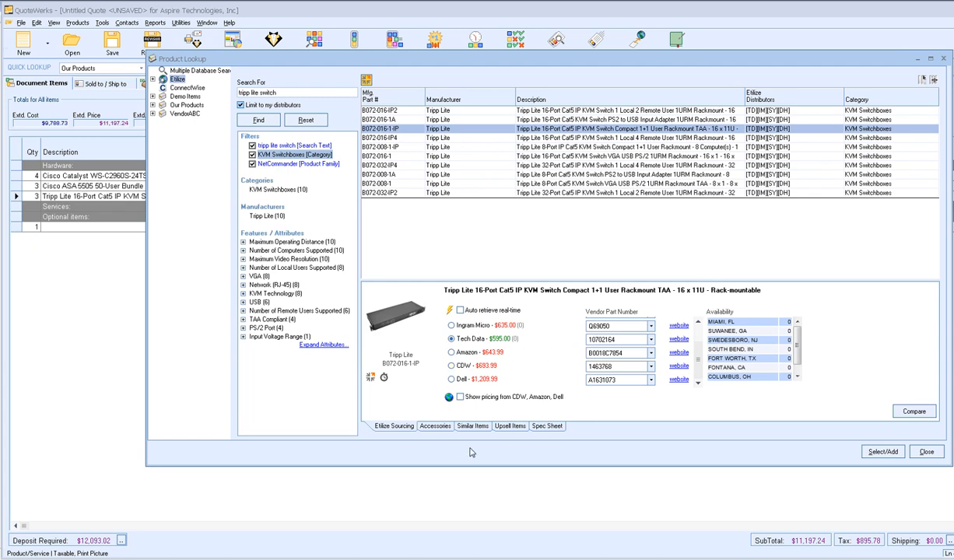
{"action": "left_click", "coordinate": [433, 426]}
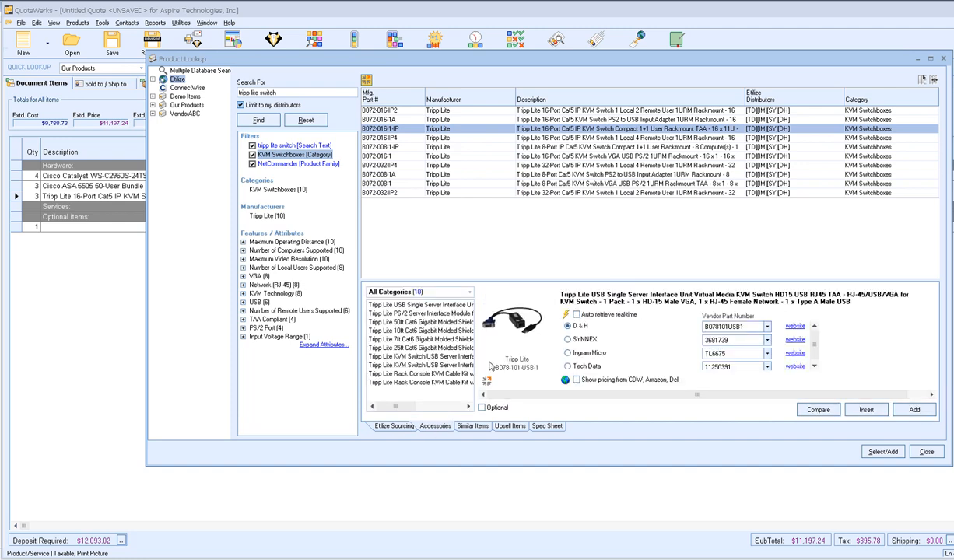
- From Connector Cables accessories, add 3 Tech Data USB Single Server Interface Units as Optional items
{"action": "left_click", "coordinate": [469, 292]}
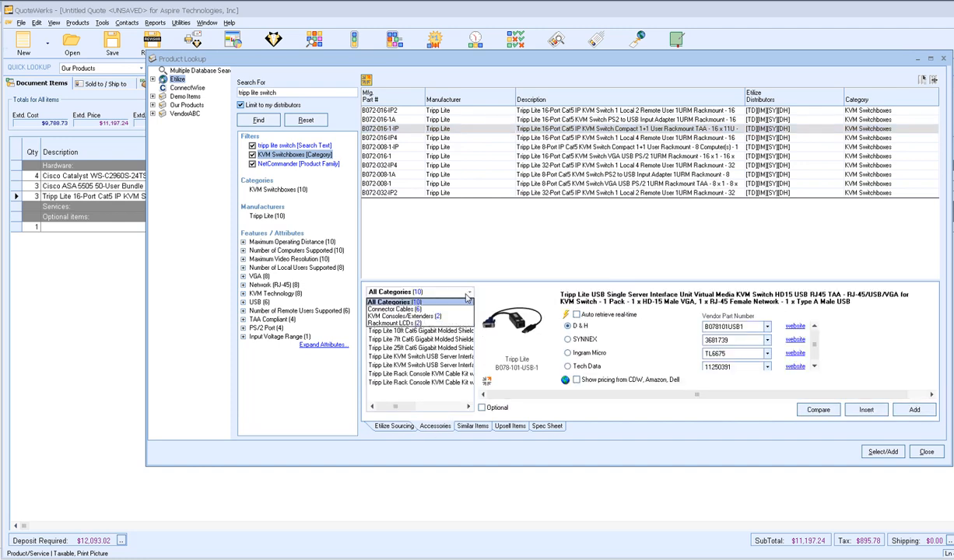
{"action": "left_click", "coordinate": [424, 309]}
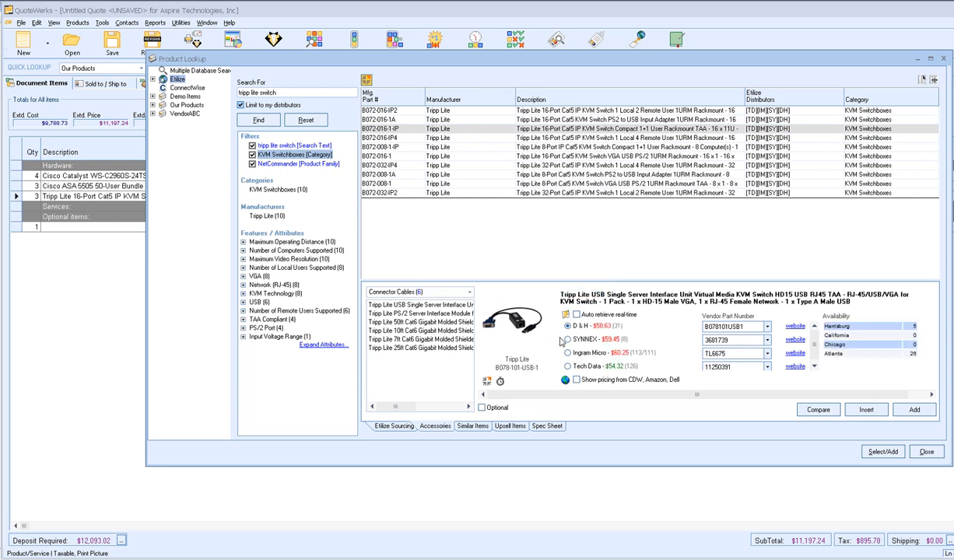
{"action": "left_click", "coordinate": [588, 366]}
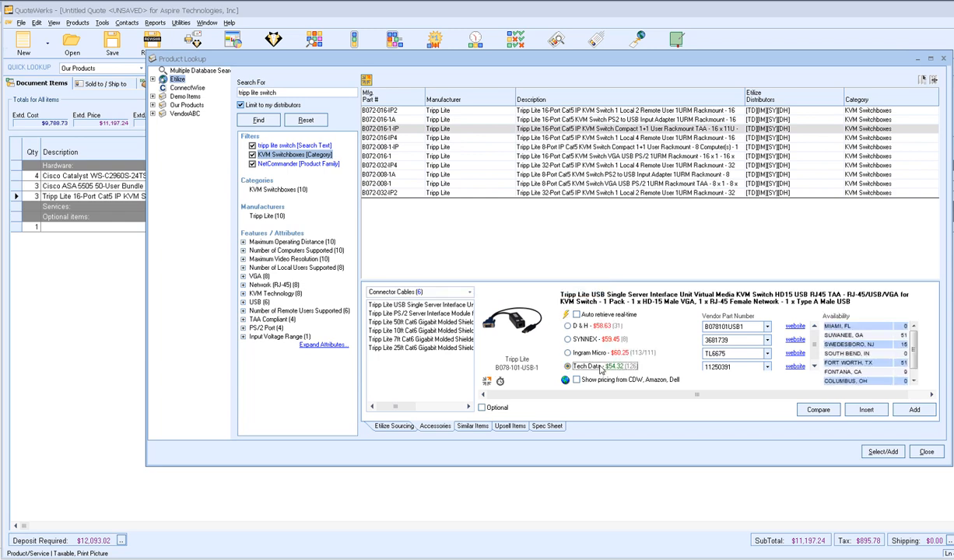
{"action": "double_click", "coordinate": [600, 369]}
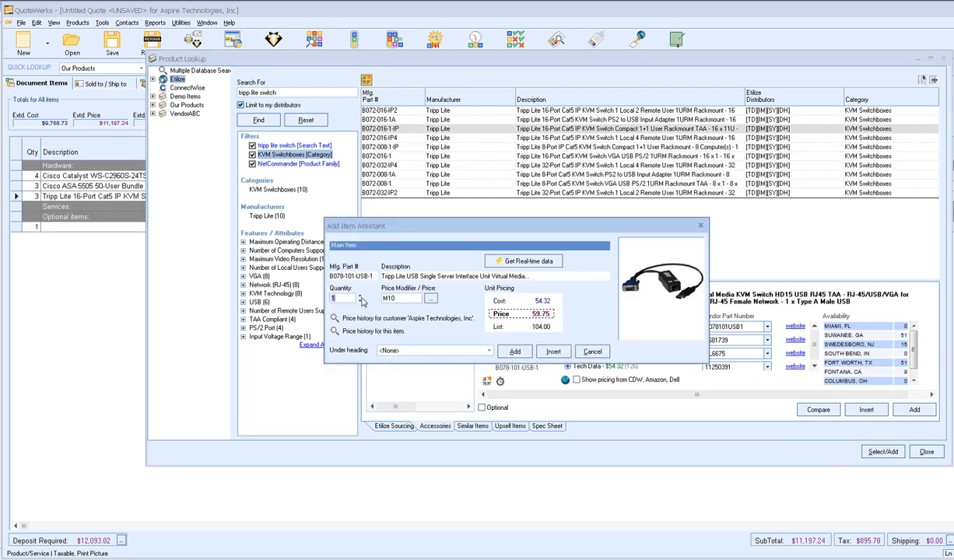
{"action": "left_click", "coordinate": [360, 296]}
{"action": "left_click", "coordinate": [360, 296]}
{"action": "left_click", "coordinate": [401, 350]}
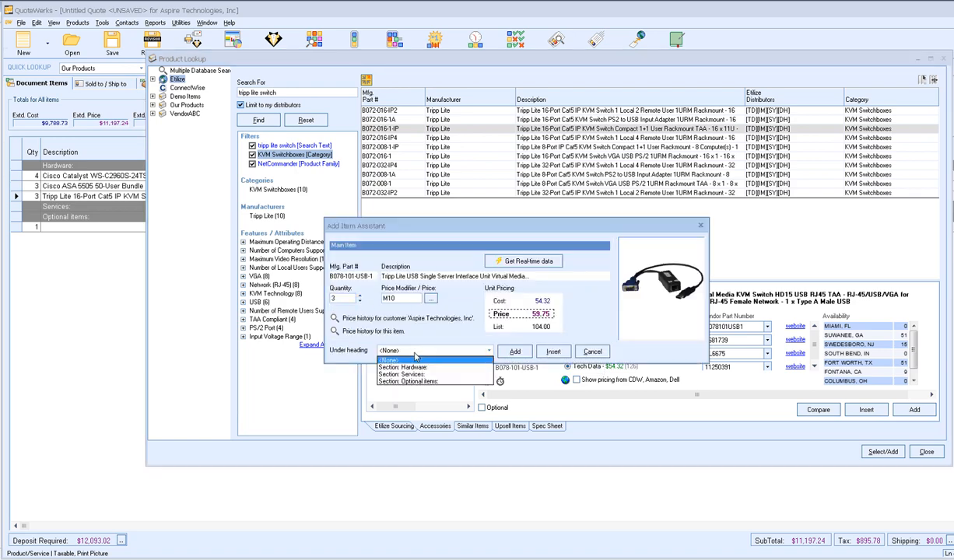
{"action": "left_click", "coordinate": [406, 381]}
{"action": "left_click", "coordinate": [509, 351]}
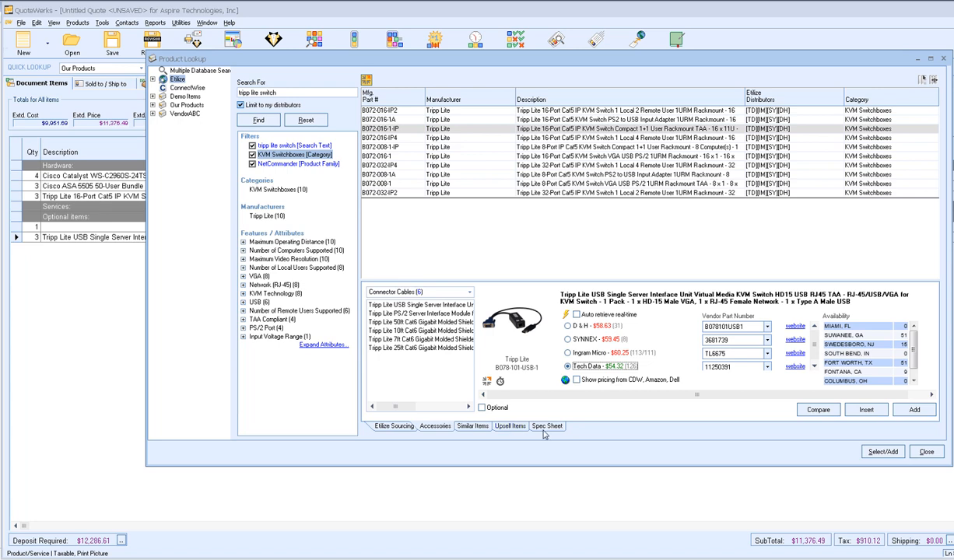
- Attach the B072-016-1-IP spec sheet as a PDF link on the quote and hide the product preview
{"action": "left_click", "coordinate": [545, 427]}
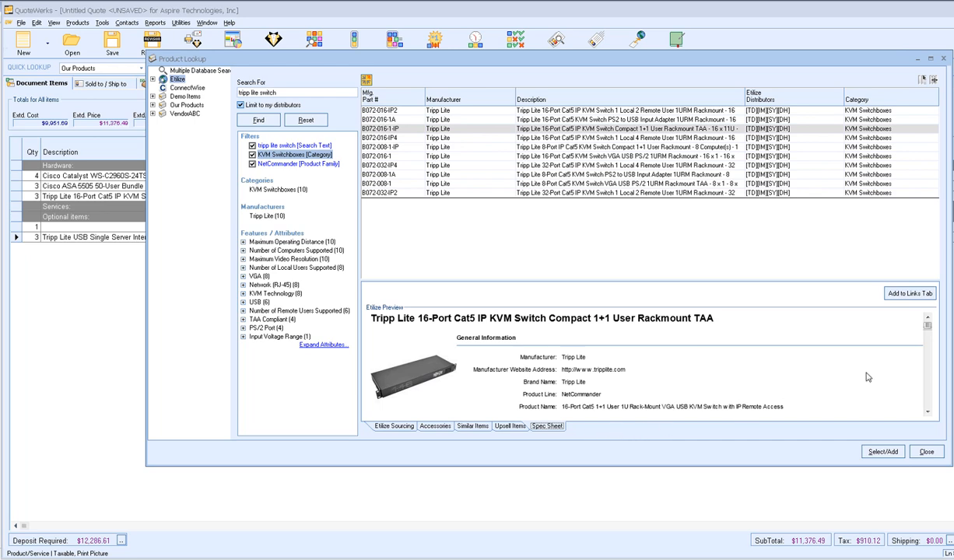
{"action": "left_click", "coordinate": [903, 296]}
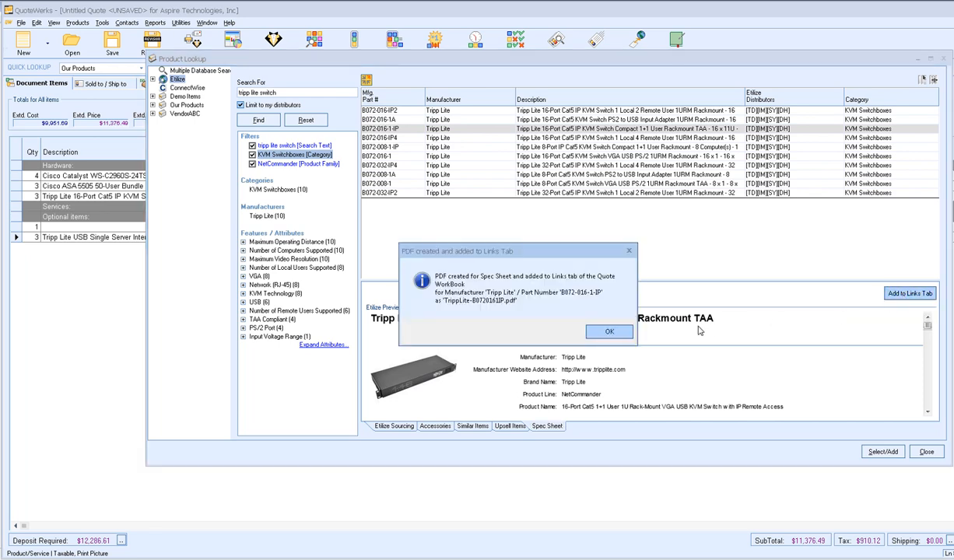
{"action": "left_click", "coordinate": [595, 327]}
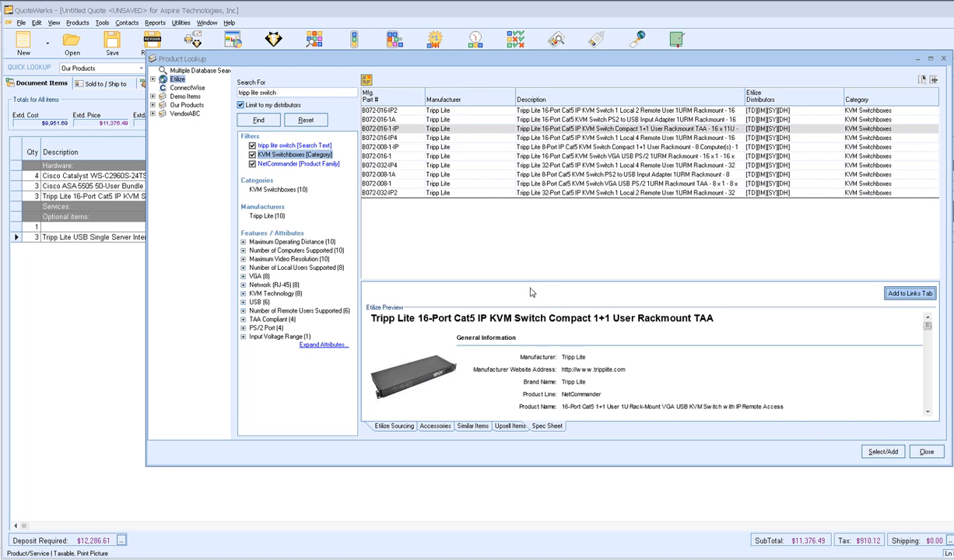
{"action": "left_click", "coordinate": [366, 80]}
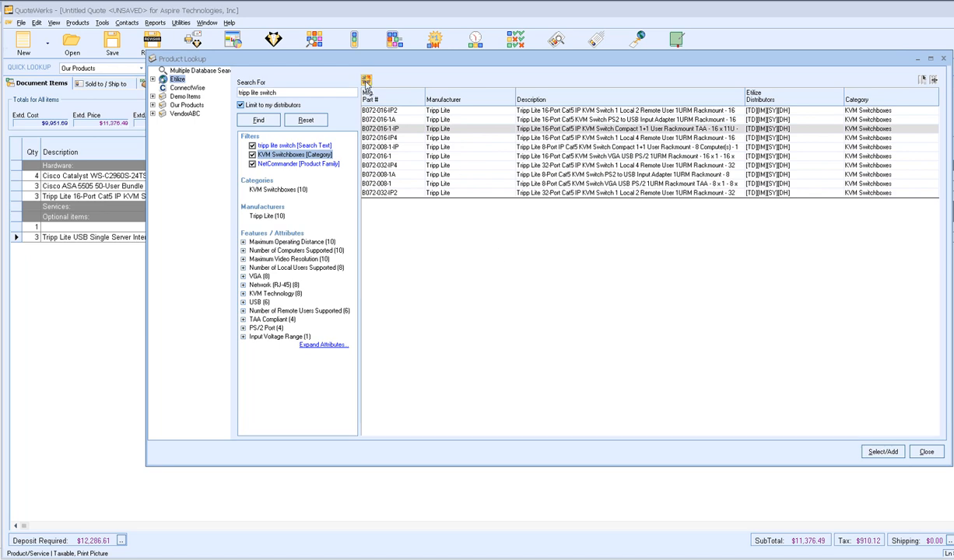
- Pick MonthlyMonitoring and QtlyCheckup from the Demo Items product database to add
{"action": "left_click", "coordinate": [179, 96]}
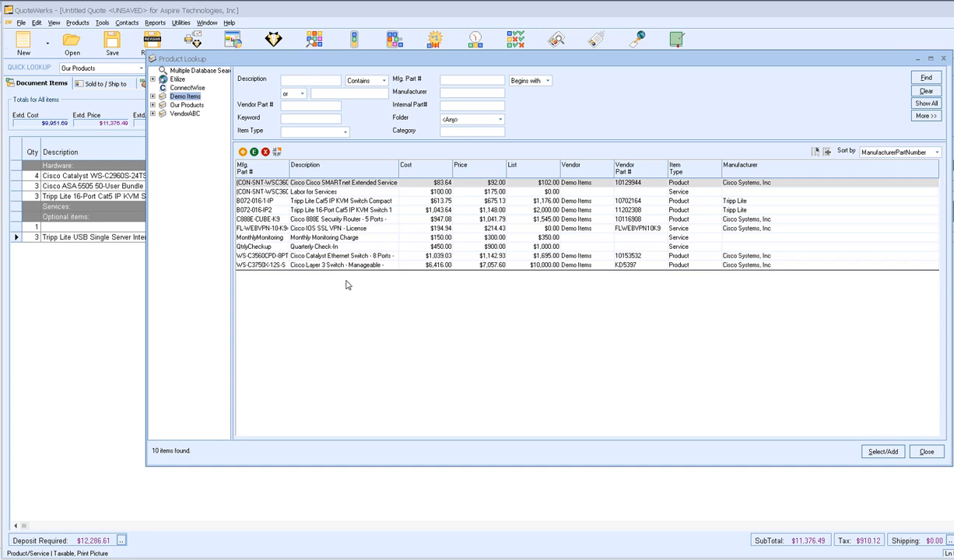
{"action": "left_click", "coordinate": [340, 239]}
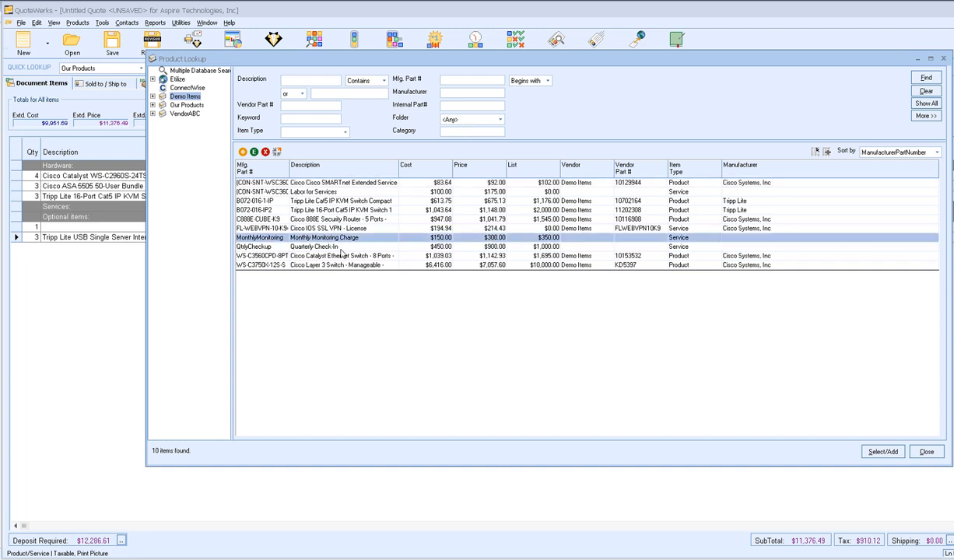
{"action": "left_click", "coordinate": [341, 248], "text": "ctrl"}
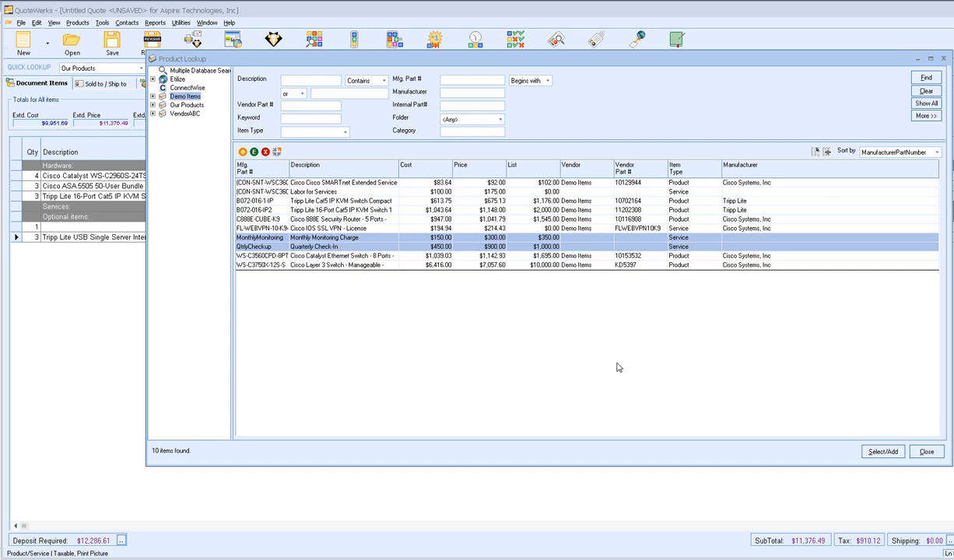
{"action": "left_click", "coordinate": [883, 451]}
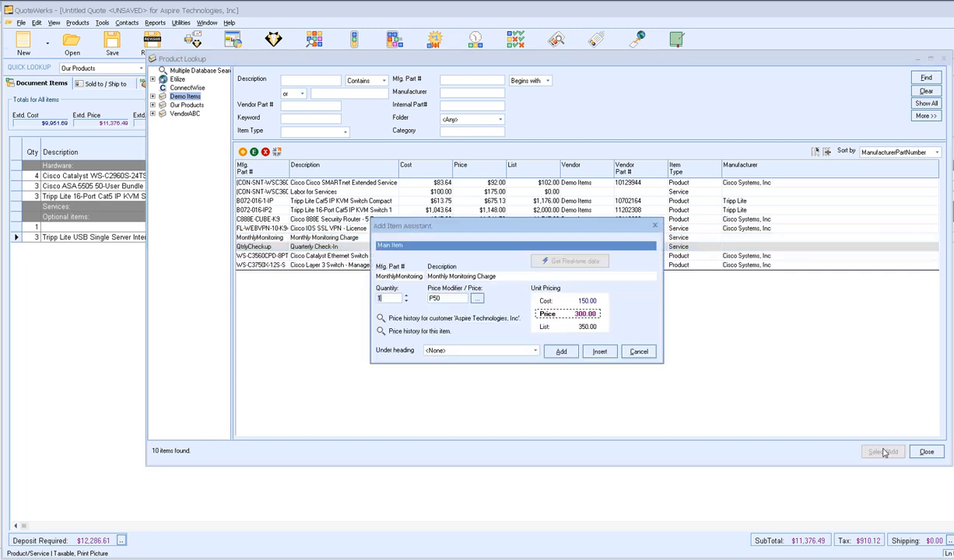
- Add Monthly Monitoring Charge and Quarterly Check-In under Section: Services
{"action": "left_click", "coordinate": [480, 351]}
{"action": "left_click", "coordinate": [477, 374]}
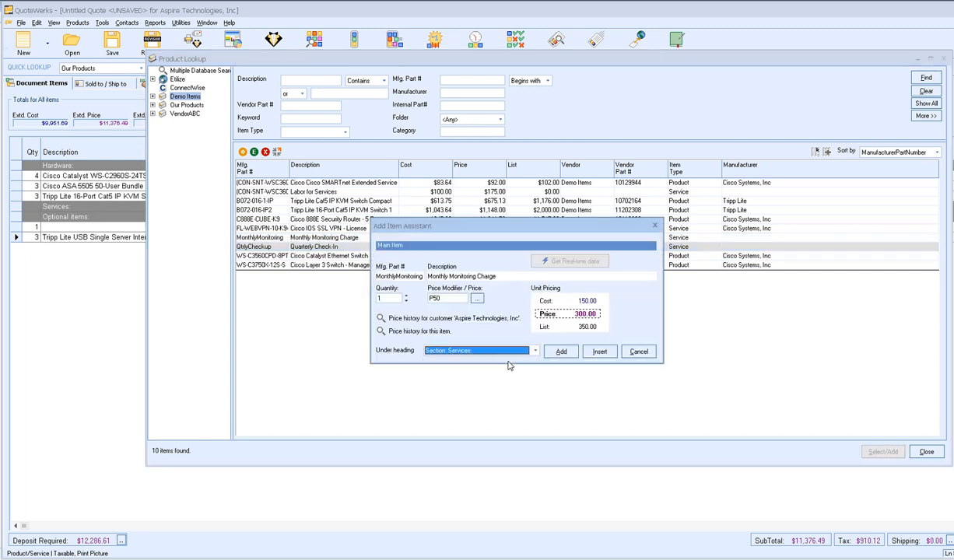
{"action": "left_click", "coordinate": [559, 351]}
{"action": "left_click", "coordinate": [460, 351]}
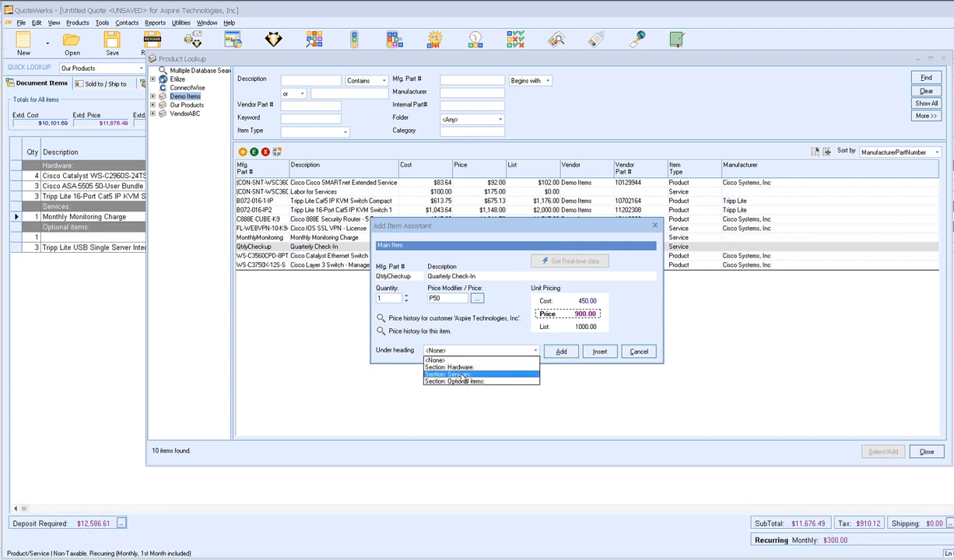
{"action": "left_click", "coordinate": [460, 378]}
{"action": "left_click", "coordinate": [559, 350]}
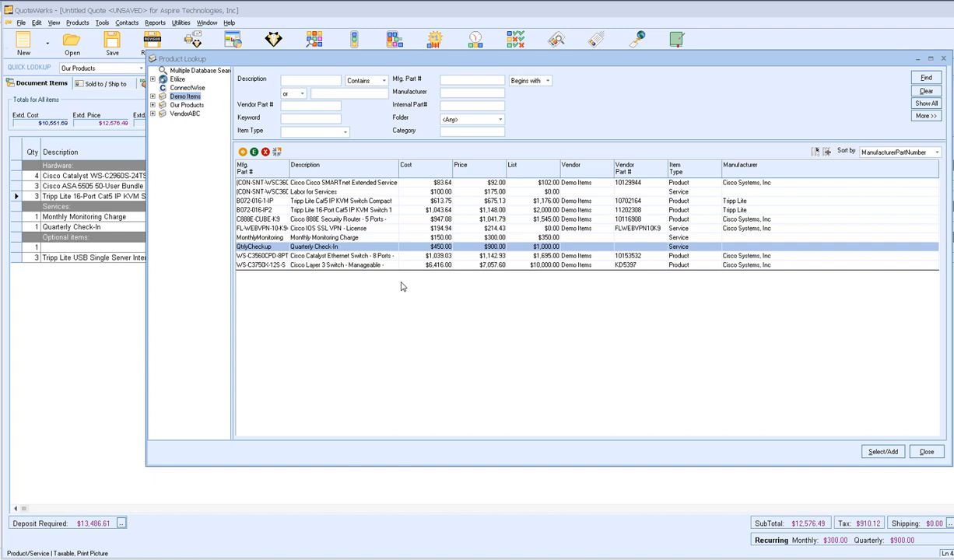
- Close the product lookup and move the Cisco ASA 5505 bundle into Optional items
{"action": "left_click", "coordinate": [933, 456]}
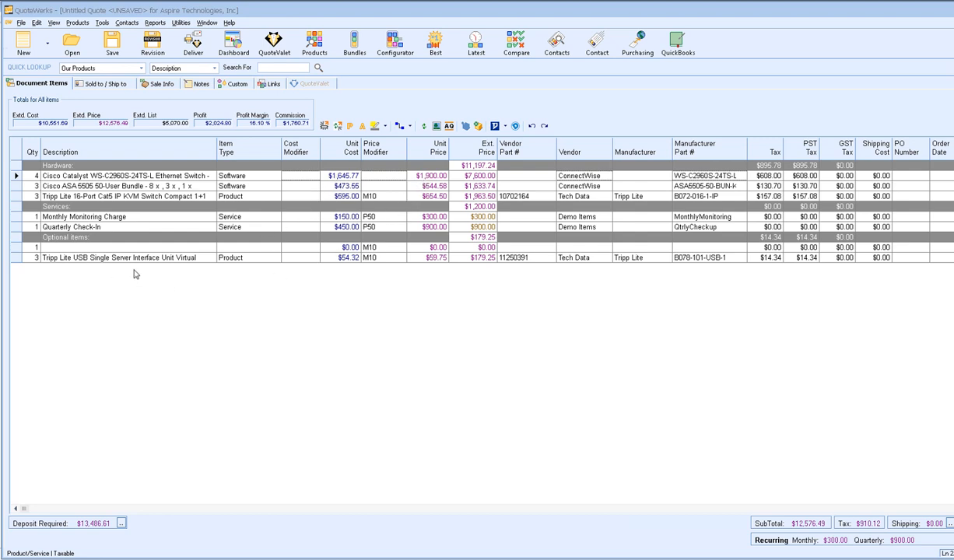
{"action": "left_click", "coordinate": [15, 186]}
{"action": "left_click_drag", "start_coordinate": [15, 242], "coordinate": [17, 246]}
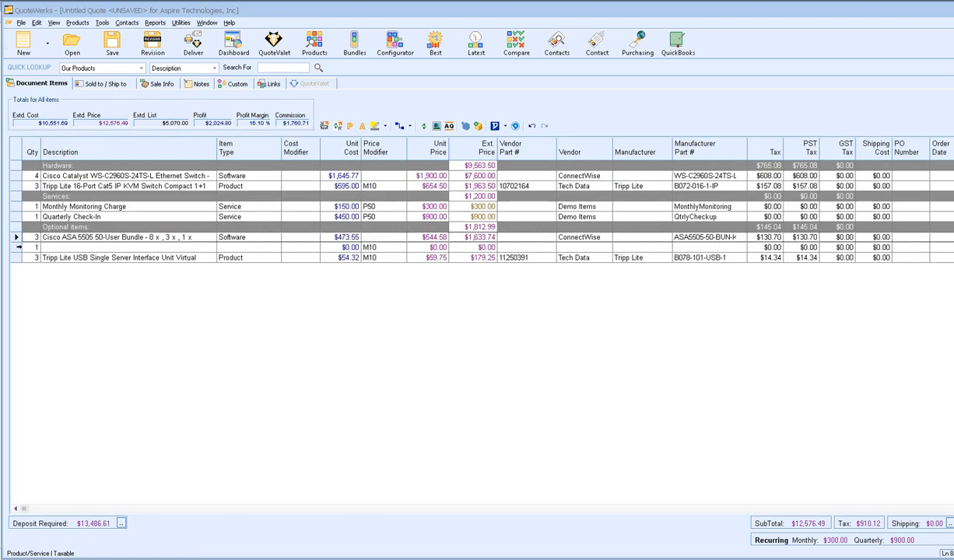
- Delete the empty quantity-1 line from the quote
{"action": "left_click", "coordinate": [15, 247]}
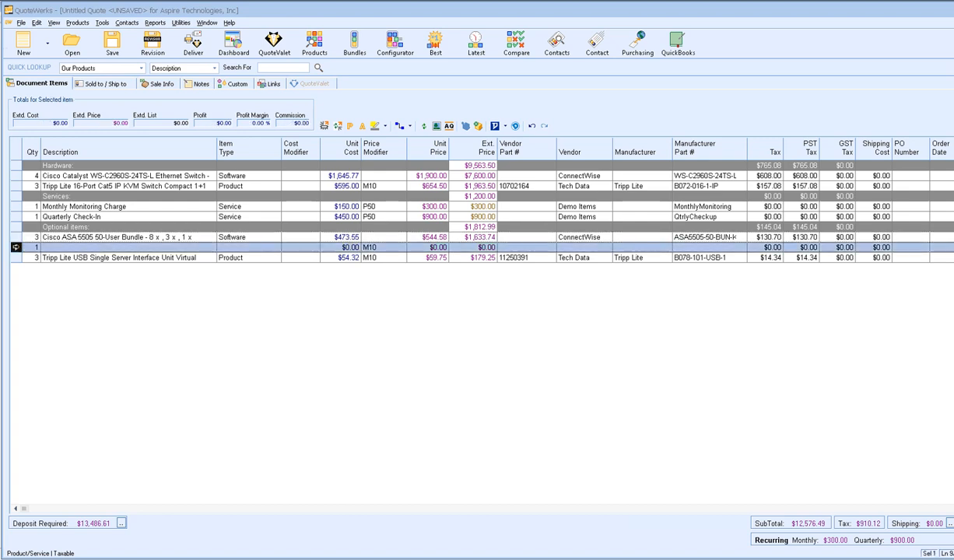
{"action": "right_click", "coordinate": [15, 246]}
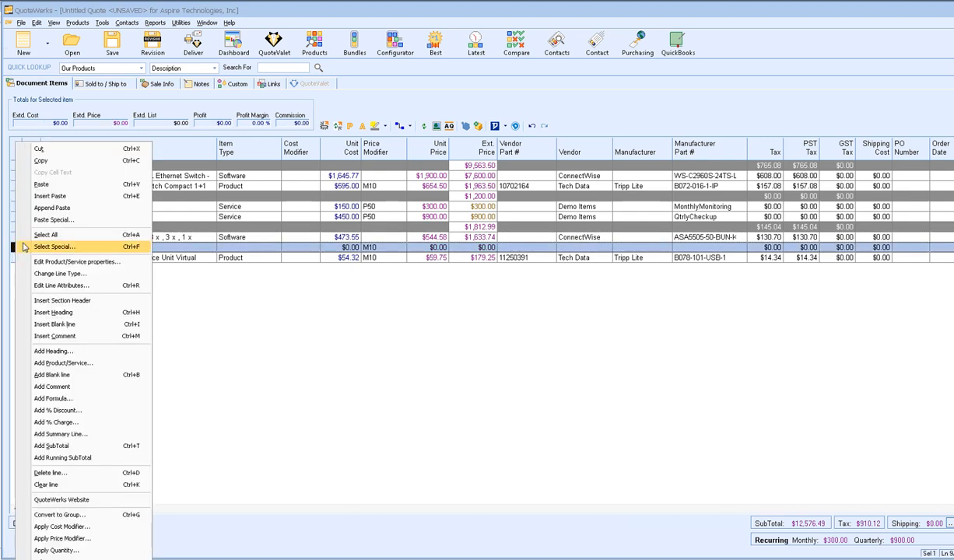
{"action": "left_click", "coordinate": [109, 469]}
{"action": "left_click", "coordinate": [521, 323]}
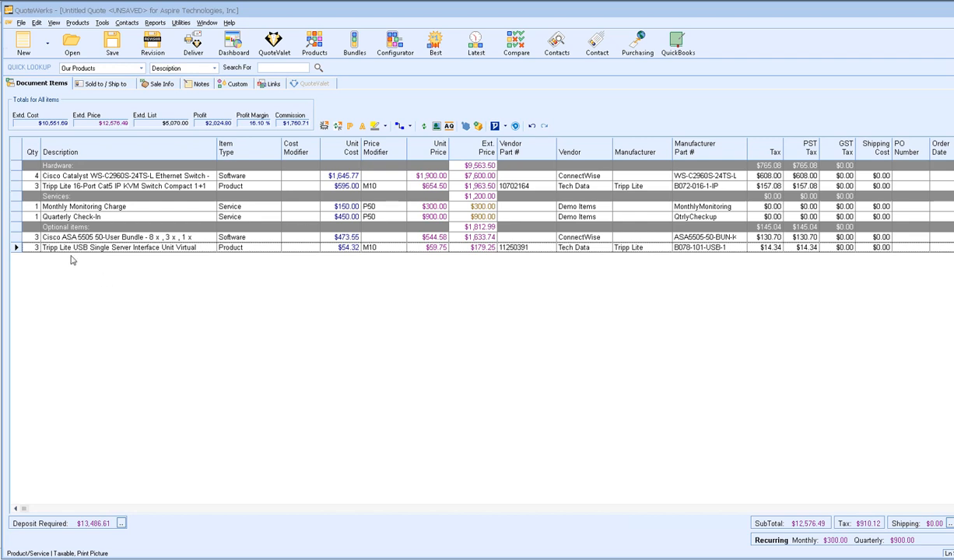
{"action": "left_click", "coordinate": [15, 176]}
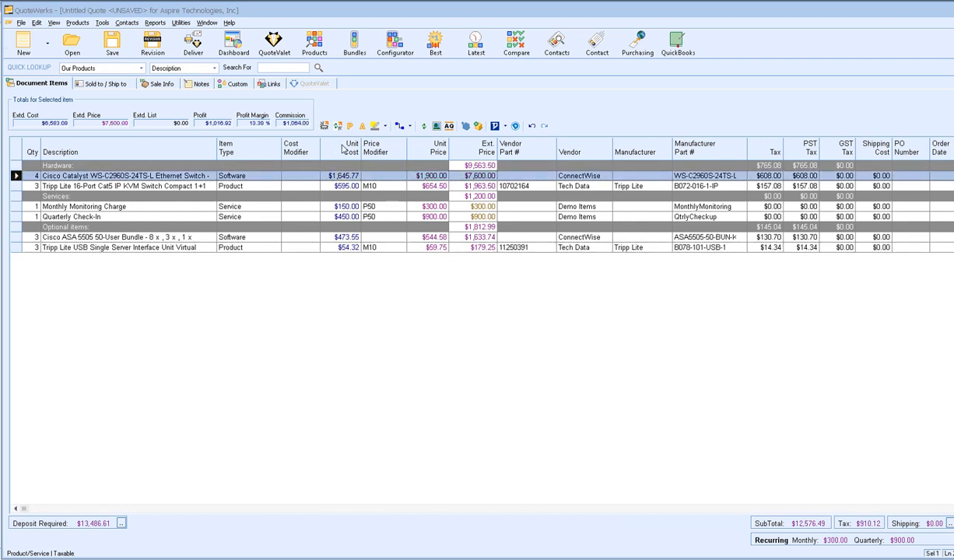
{"action": "left_click", "coordinate": [324, 126]}
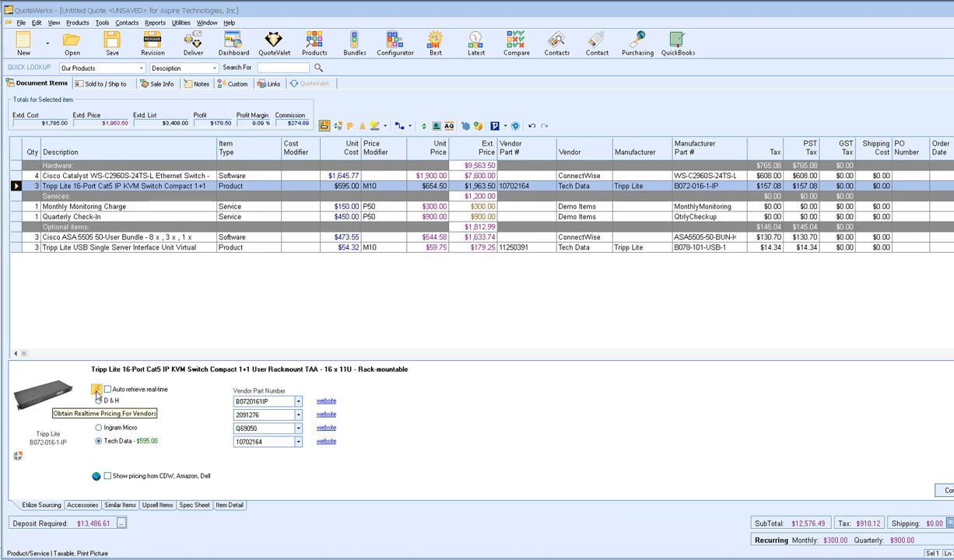
{"action": "left_click", "coordinate": [96, 391]}
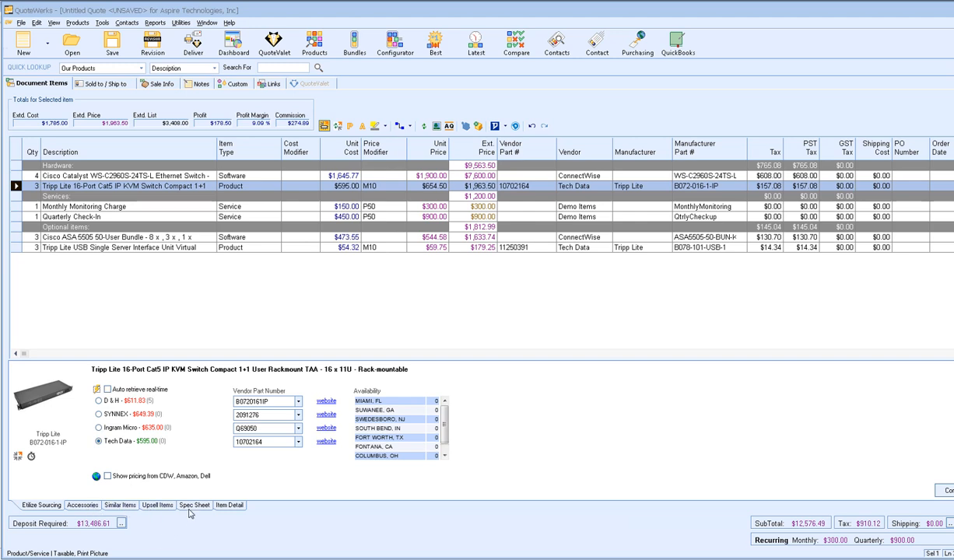
{"action": "left_click", "coordinate": [230, 506]}
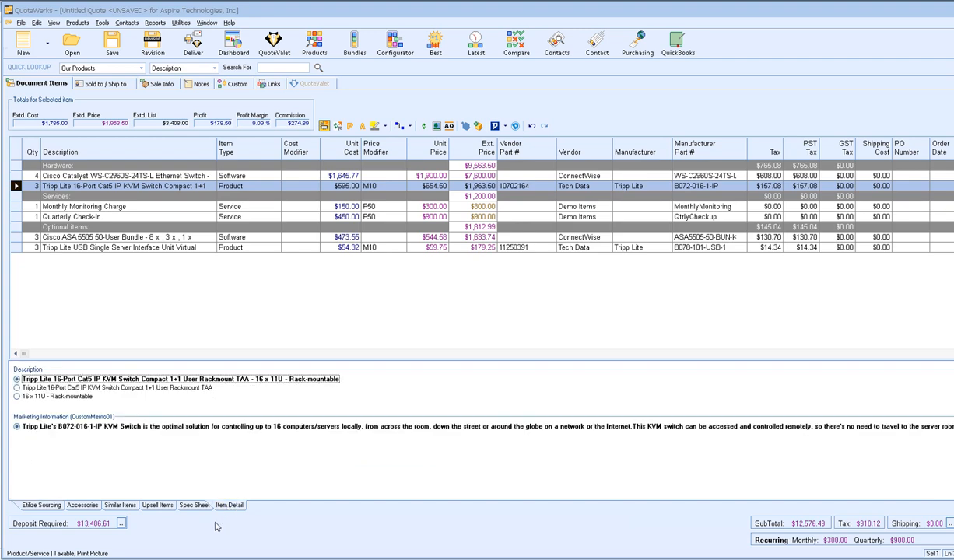
{"action": "left_click", "coordinate": [41, 506]}
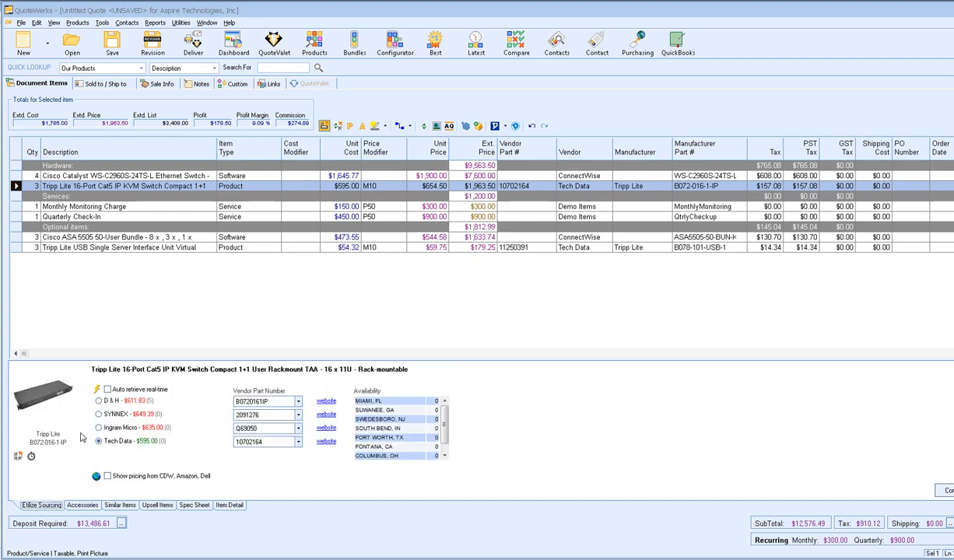
{"action": "left_click", "coordinate": [324, 126]}
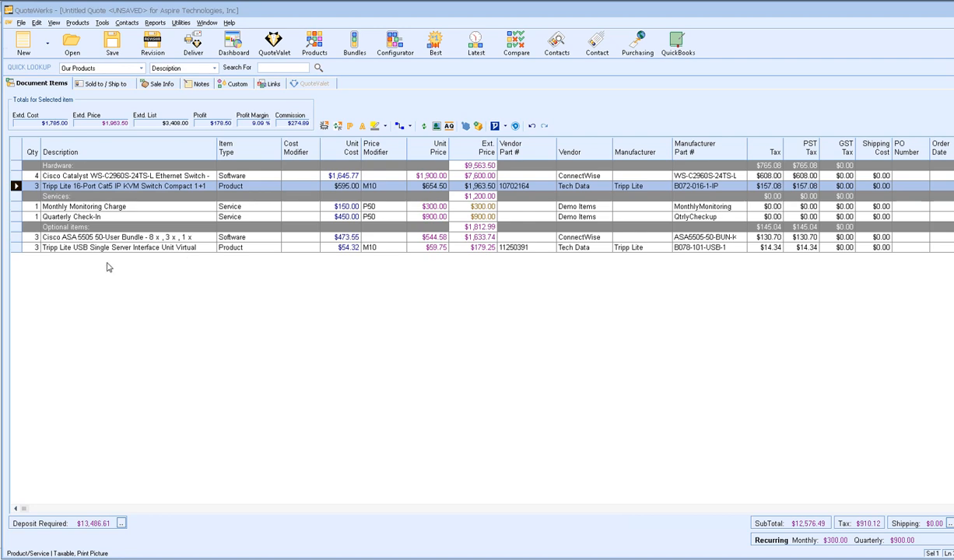
- Mark the Cisco ASA 5505 bundle and Tripp Lite USB lines optional and selected by default
{"action": "left_click", "coordinate": [15, 237]}
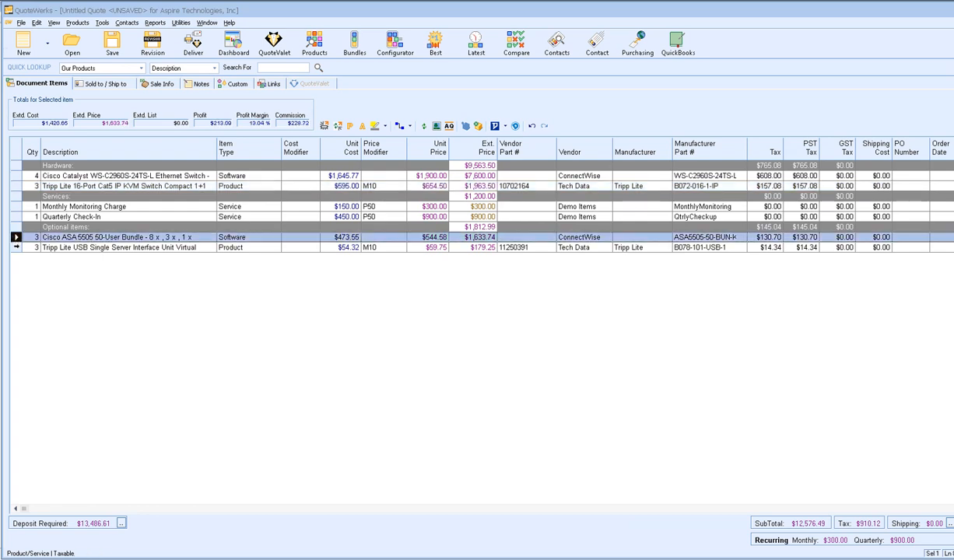
{"action": "left_click", "coordinate": [16, 247], "text": "shift"}
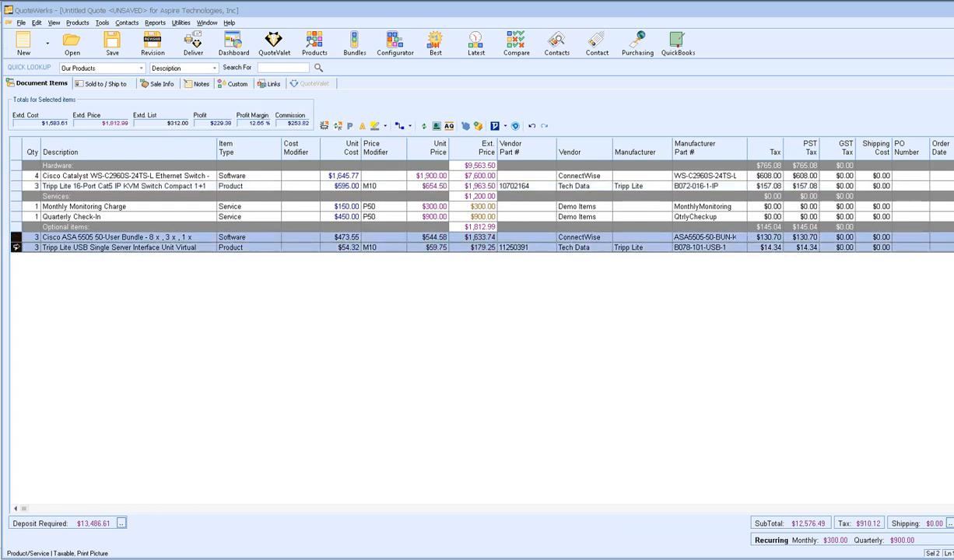
{"action": "right_click", "coordinate": [16, 246]}
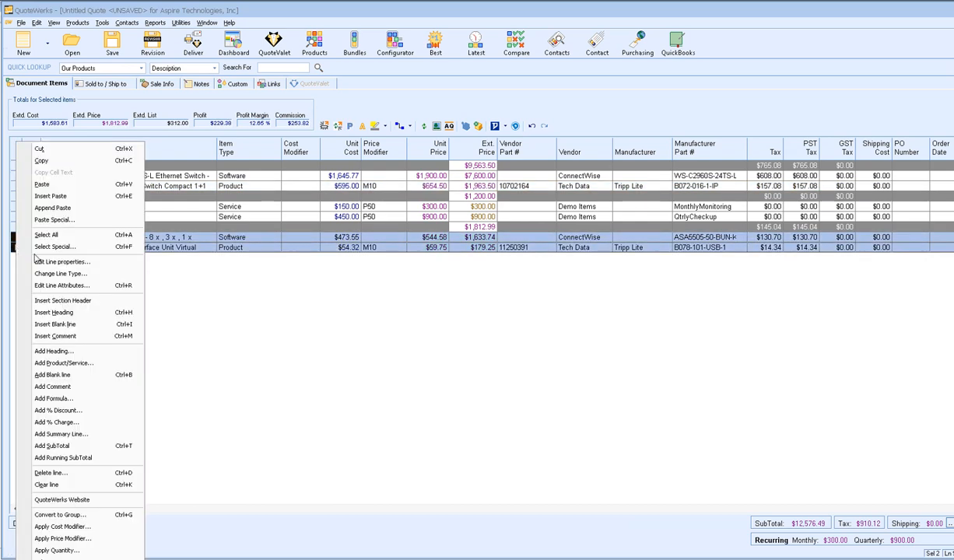
{"action": "left_click", "coordinate": [108, 287]}
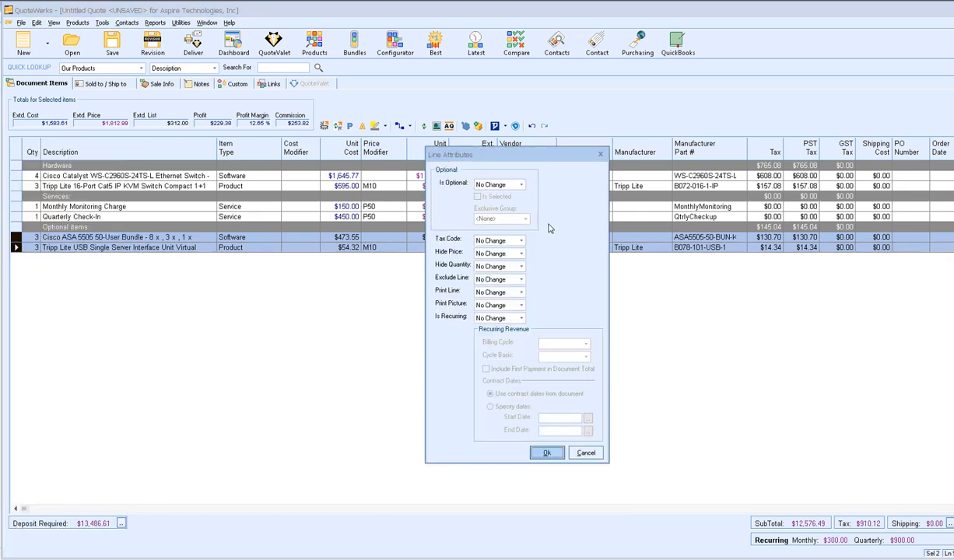
{"action": "left_click", "coordinate": [498, 183]}
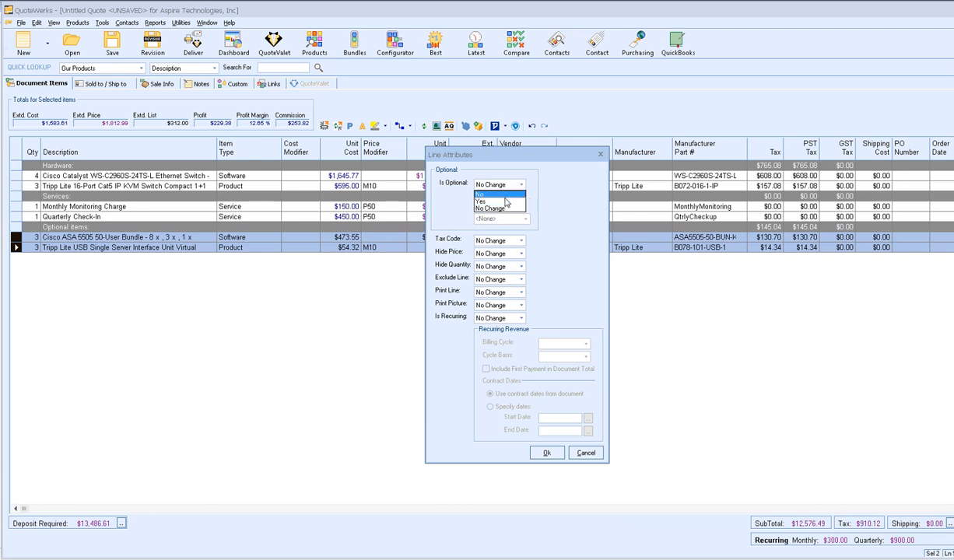
{"action": "left_click", "coordinate": [505, 202]}
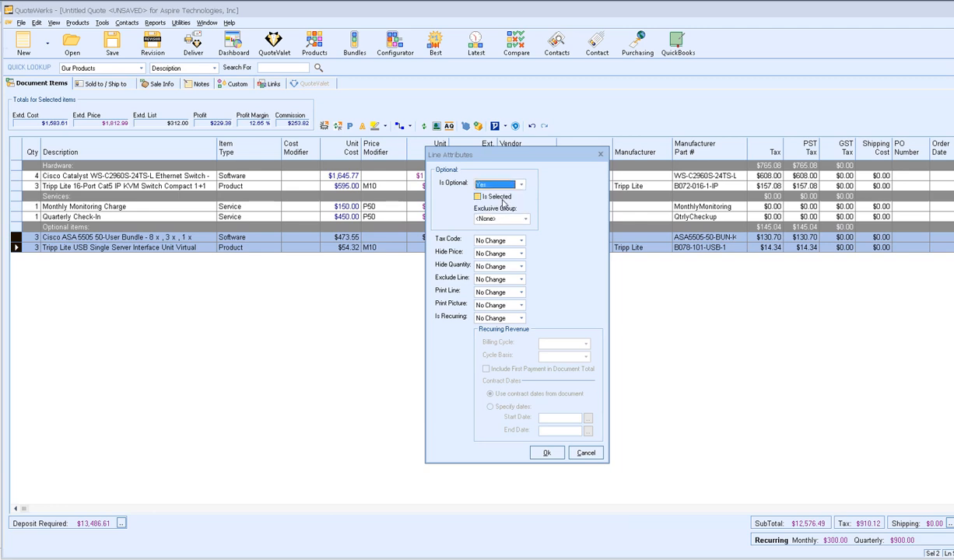
{"action": "left_click", "coordinate": [478, 197]}
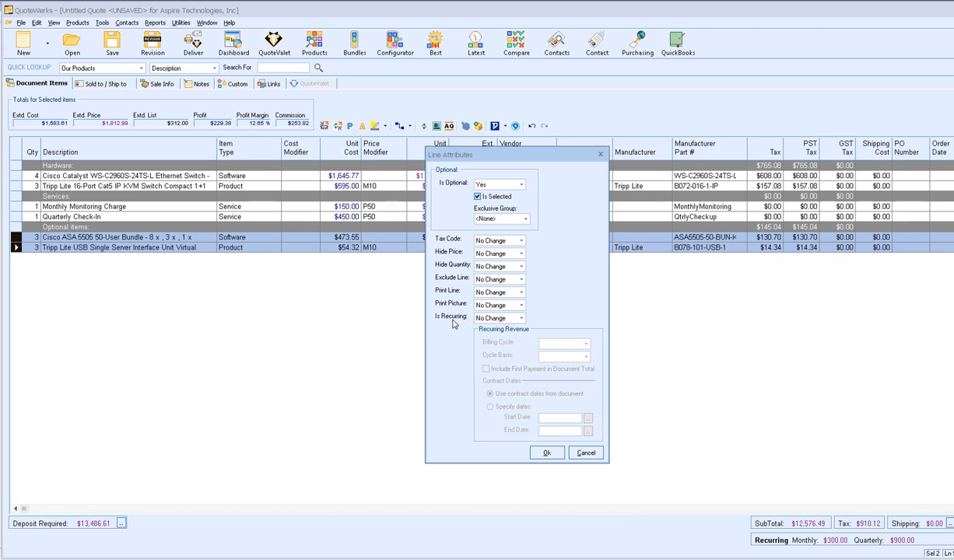
{"action": "left_click", "coordinate": [545, 452]}
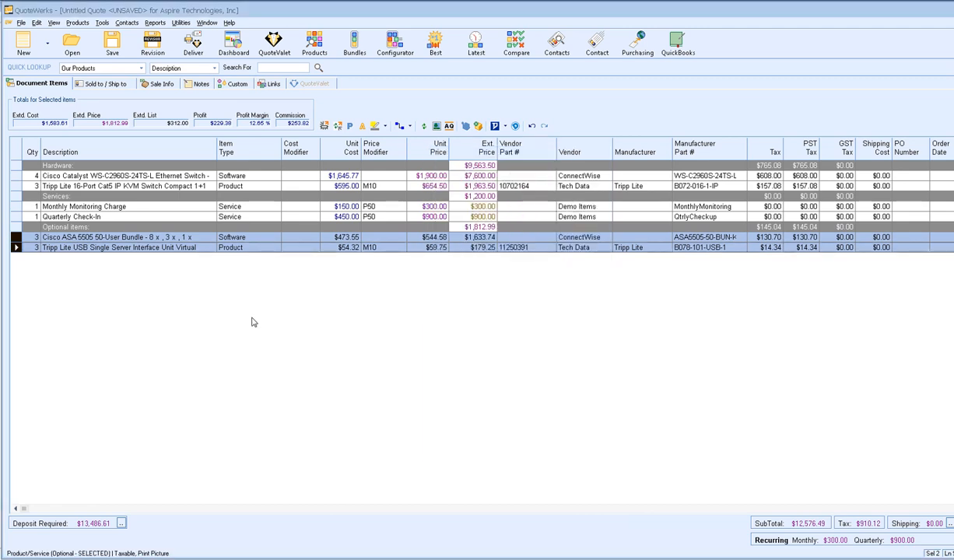
{"action": "left_click", "coordinate": [144, 215]}
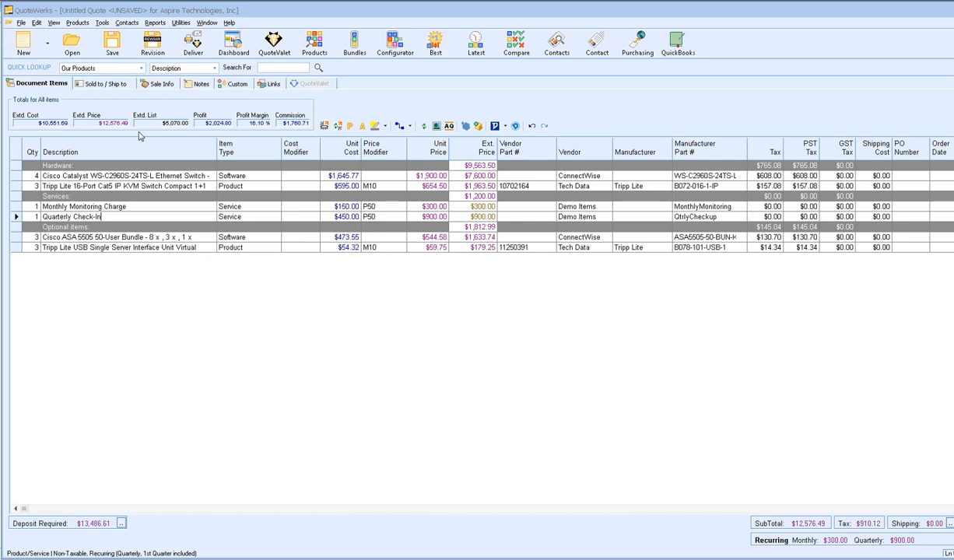
{"action": "left_click", "coordinate": [112, 44]}
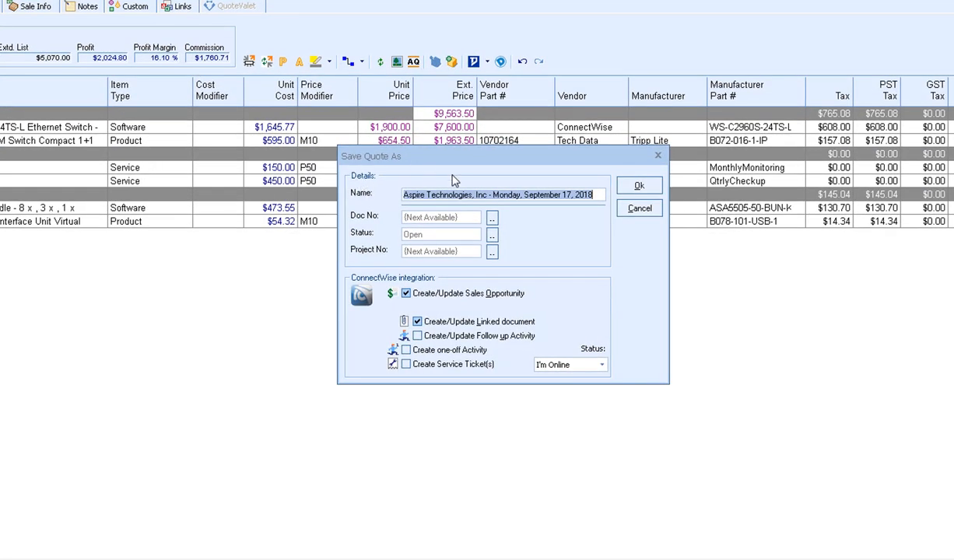
- Save the quote under its existing name, enabling follow-up activity, one-off activity and service ticket creation
{"action": "left_click", "coordinate": [597, 195]}
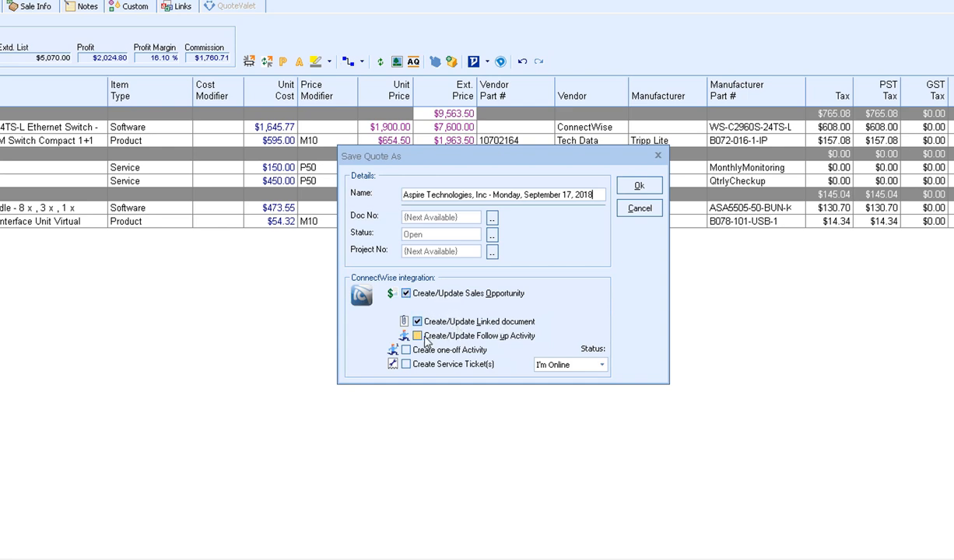
{"action": "left_click", "coordinate": [417, 336]}
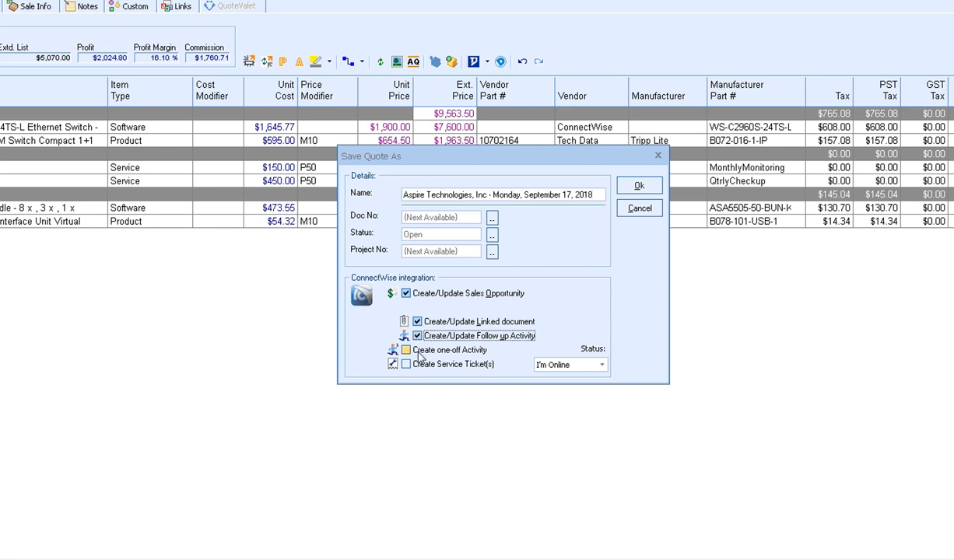
{"action": "left_click", "coordinate": [405, 350]}
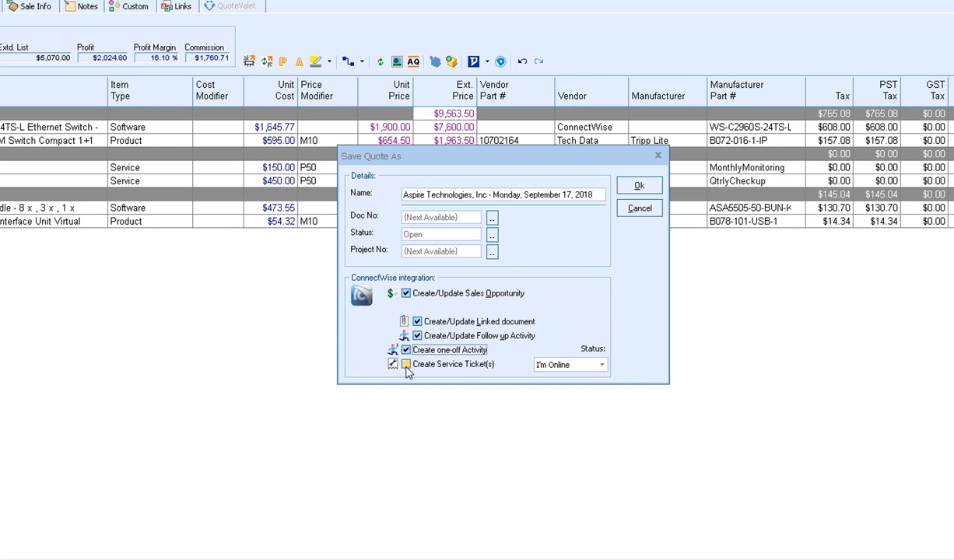
{"action": "left_click", "coordinate": [405, 365]}
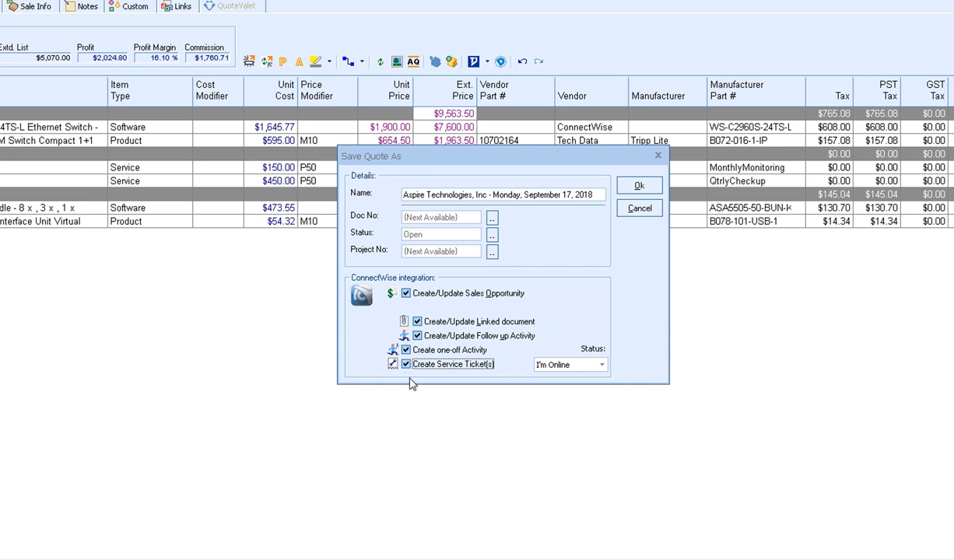
{"action": "left_click", "coordinate": [634, 187]}
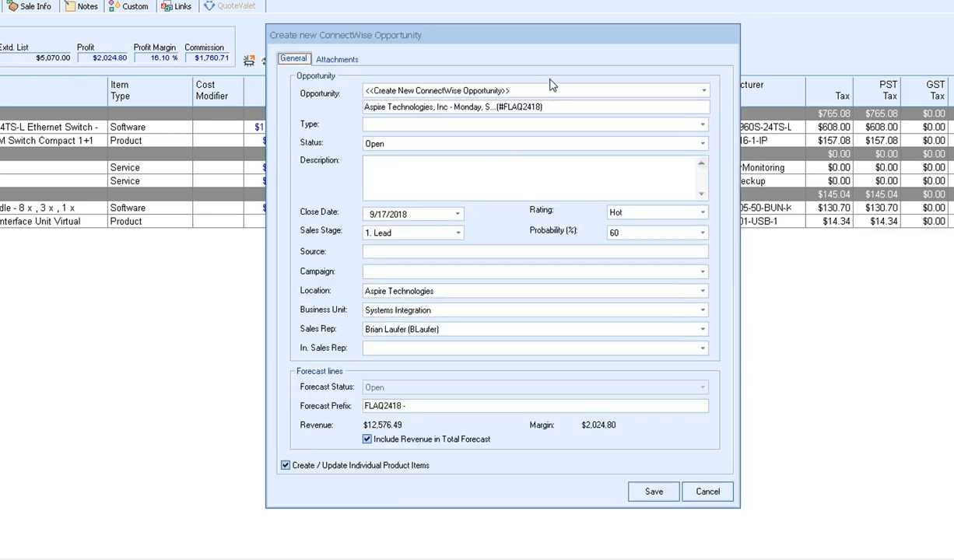
- Switch the opportunity from an existing Aspire one back to <<Create New ConnectWise Opportunity>>
{"action": "left_click", "coordinate": [704, 92]}
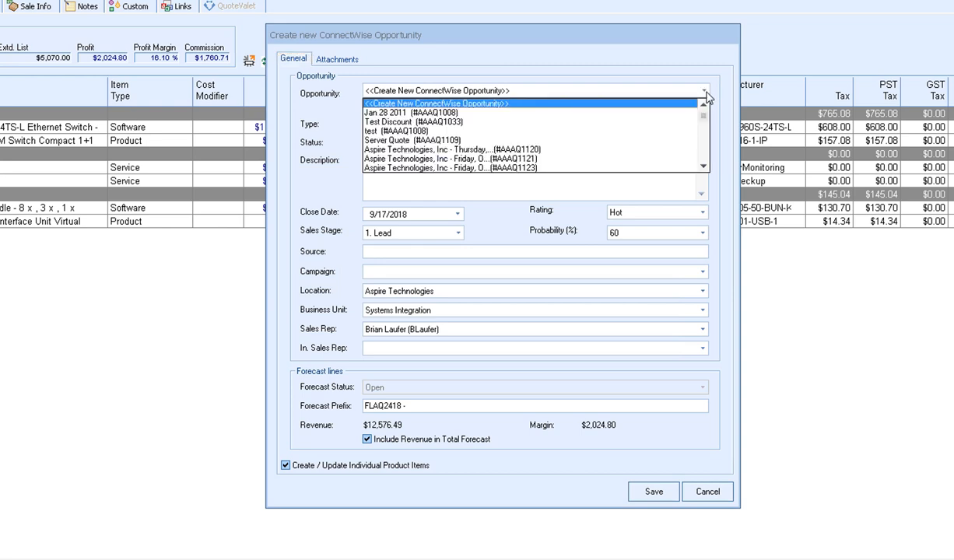
{"action": "left_click", "coordinate": [666, 149]}
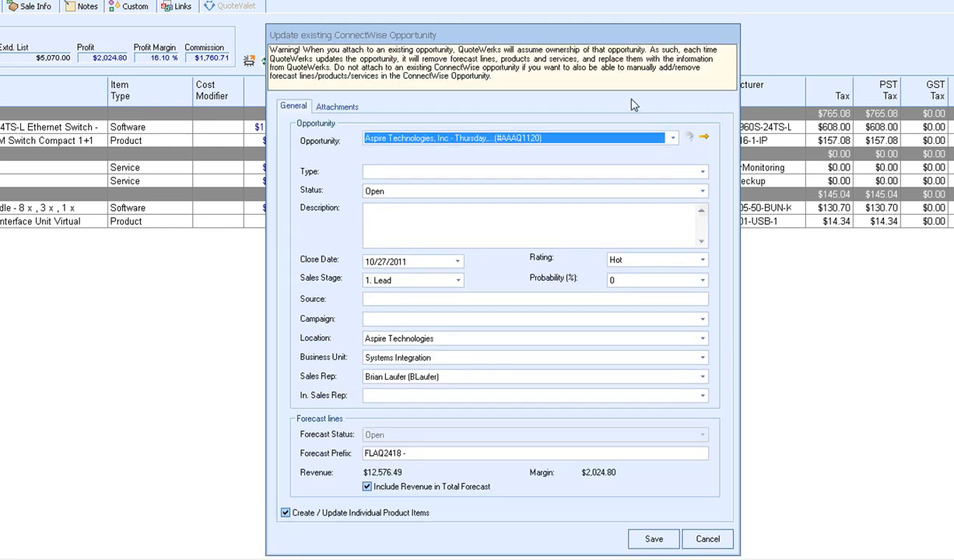
{"action": "left_click", "coordinate": [672, 138]}
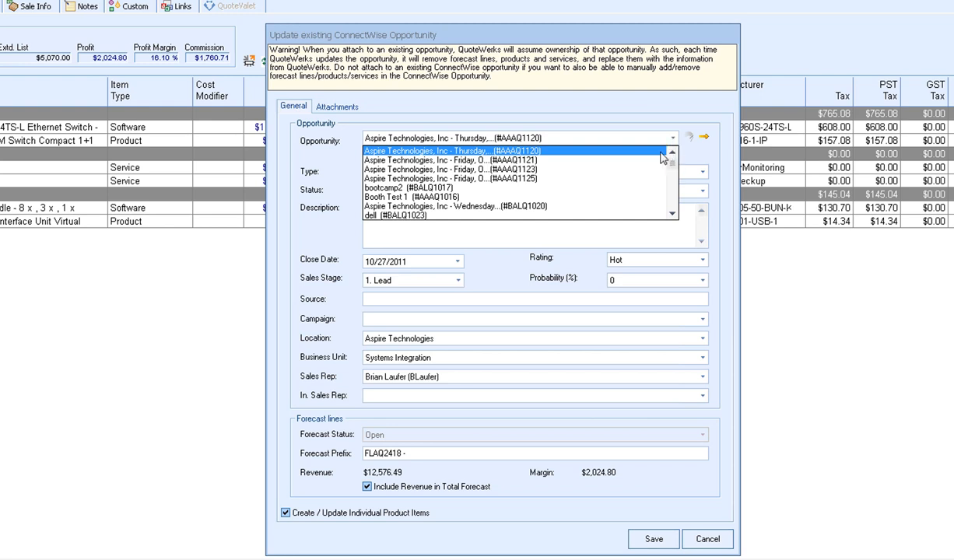
{"action": "scroll", "coordinate": [672, 155], "scroll_direction": "up", "scroll_amount": 1}
{"action": "scroll", "coordinate": [673, 155], "scroll_direction": "up", "scroll_amount": 2}
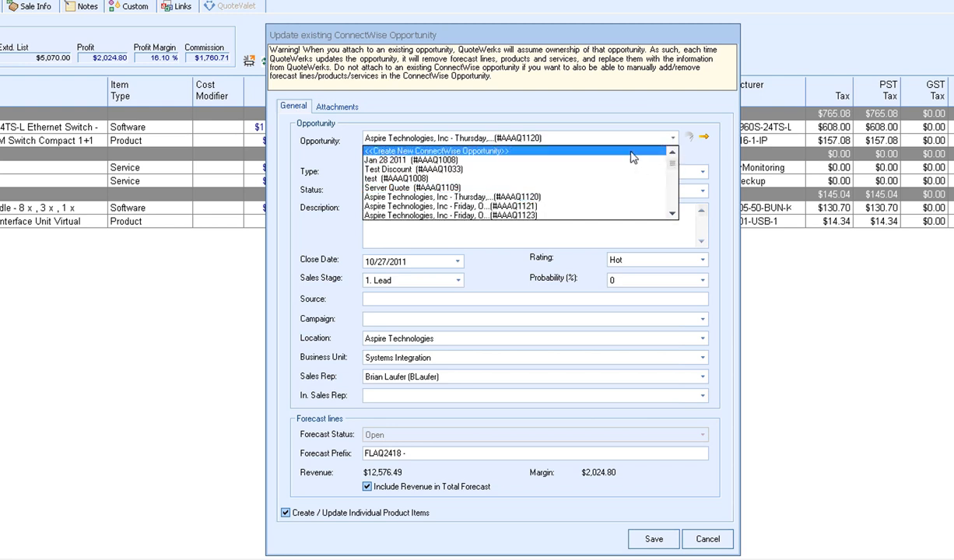
{"action": "left_click", "coordinate": [464, 145]}
{"action": "left_click_drag", "start_coordinate": [543, 106], "coordinate": [315, 105]}
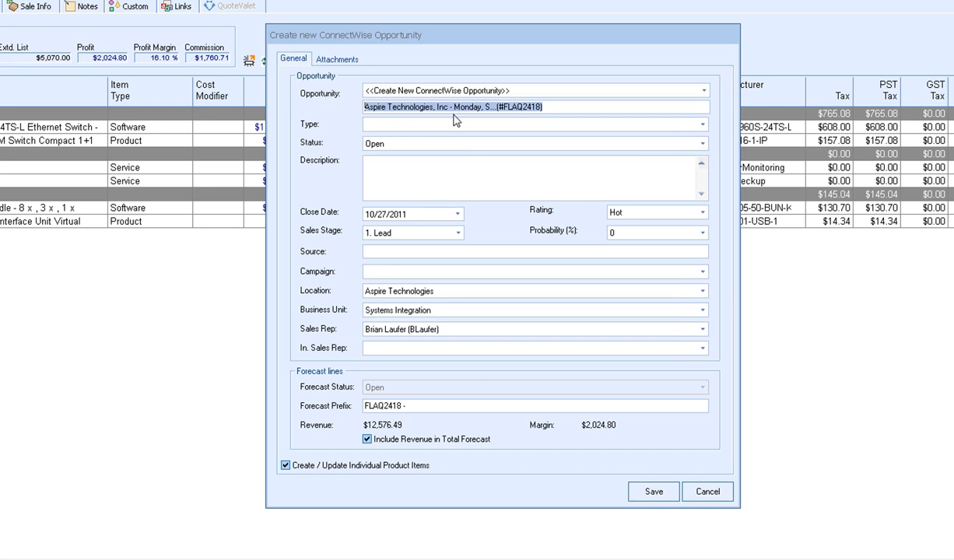
{"action": "left_click", "coordinate": [536, 107]}
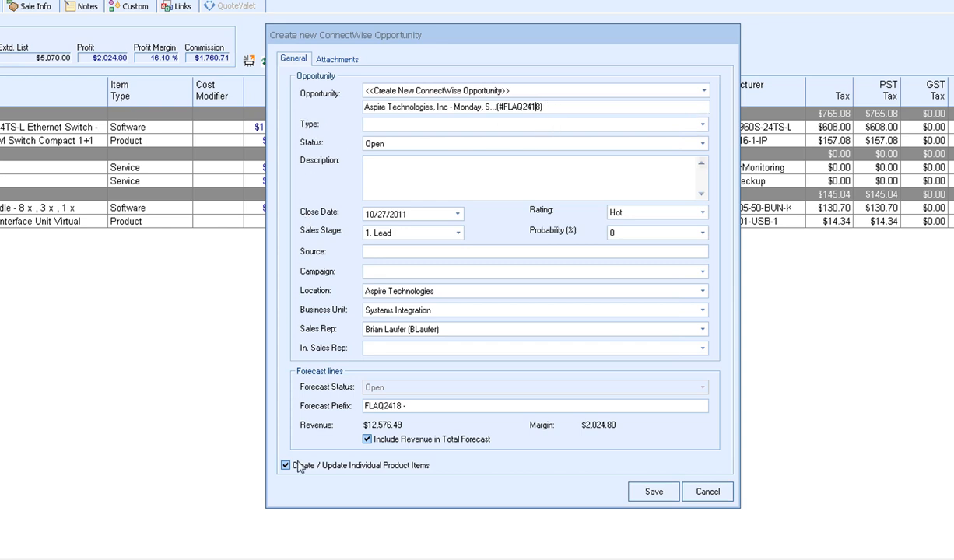
- Set opportunity type to IT Infrastructure and sales stage to 2. Qualified, leaving Campaign empty
{"action": "left_click", "coordinate": [702, 124]}
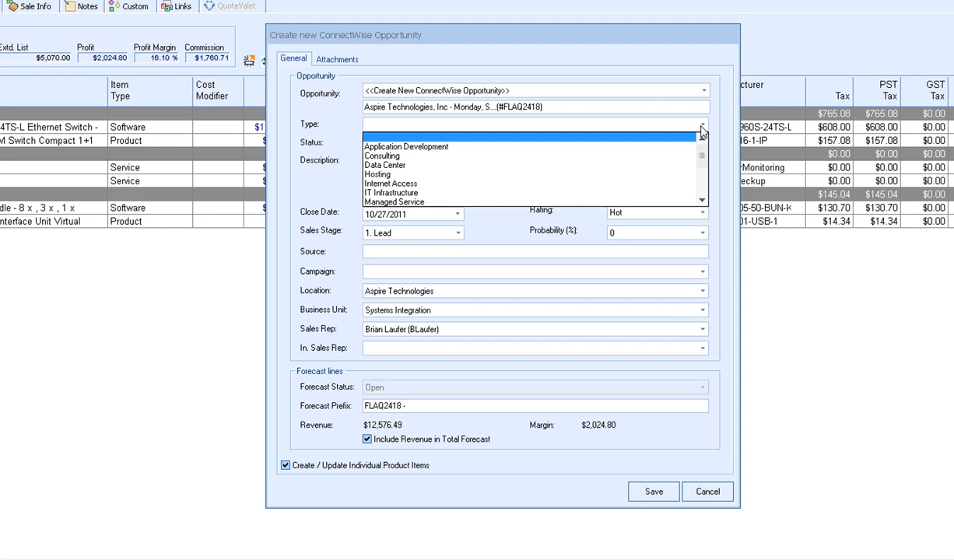
{"action": "left_click", "coordinate": [399, 194]}
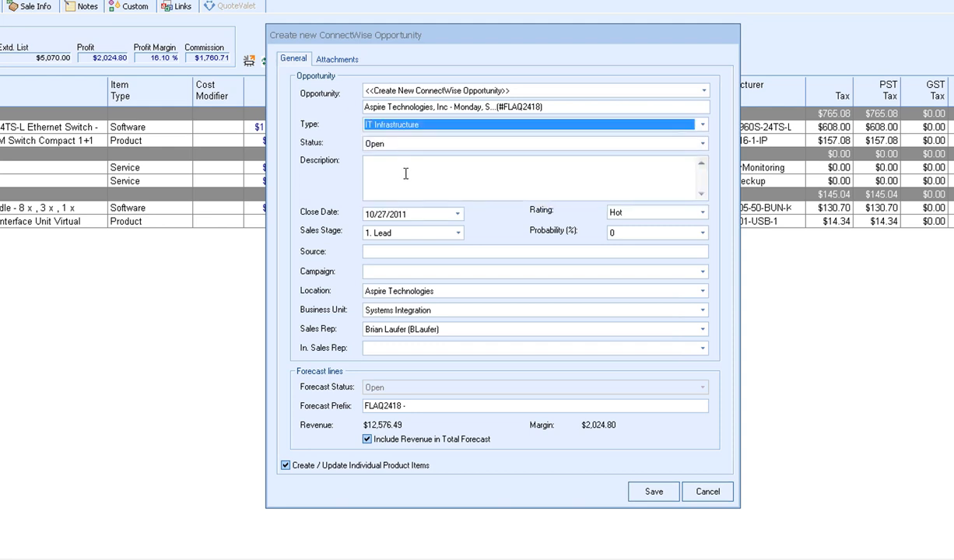
{"action": "left_click", "coordinate": [407, 169]}
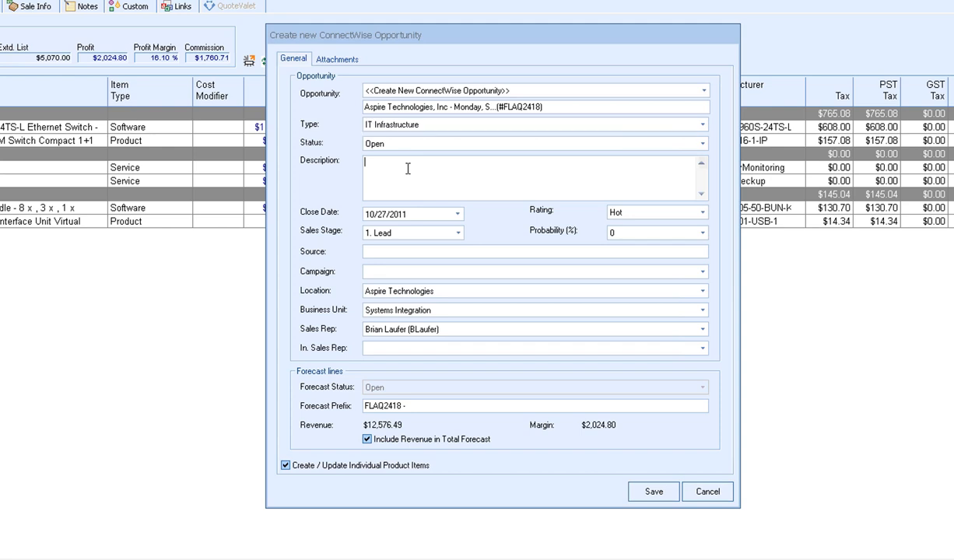
{"action": "left_click", "coordinate": [458, 233]}
{"action": "left_click", "coordinate": [458, 254]}
{"action": "left_click", "coordinate": [458, 234]}
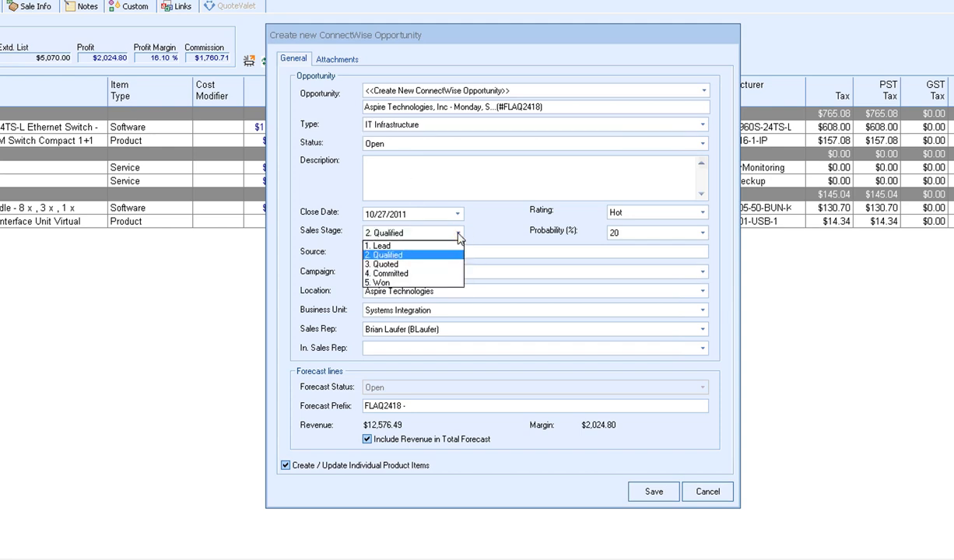
{"action": "left_click", "coordinate": [424, 255]}
{"action": "left_click", "coordinate": [418, 253]}
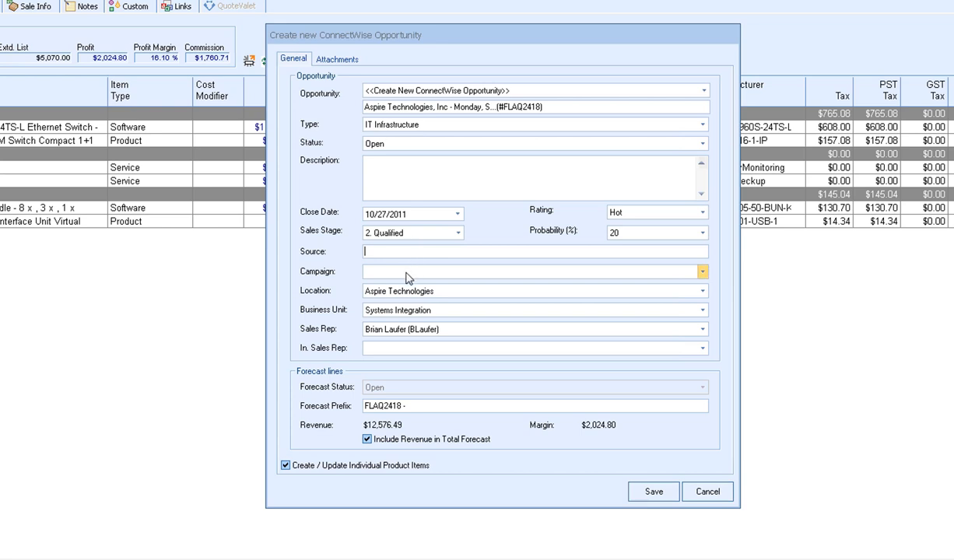
{"action": "left_click", "coordinate": [404, 271]}
{"action": "left_click", "coordinate": [406, 278]}
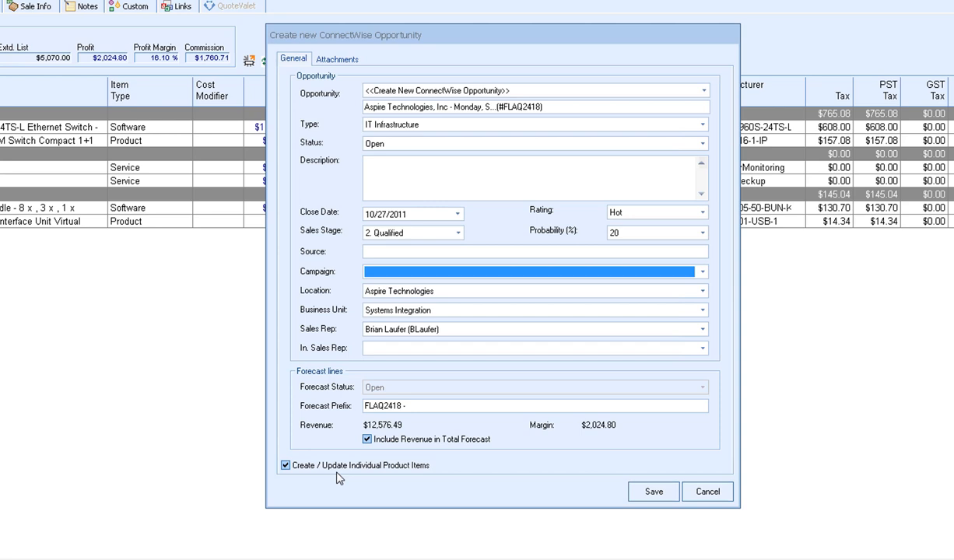
- Keep Create/Update Individual Product Items enabled and view the opportunity's Attachments list
{"action": "left_click", "coordinate": [286, 466]}
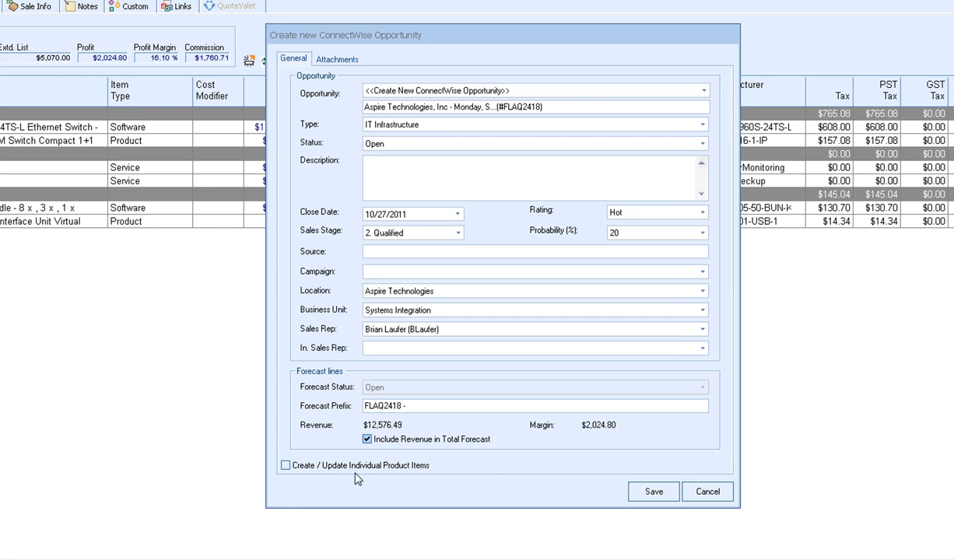
{"action": "left_click", "coordinate": [286, 465]}
{"action": "left_click", "coordinate": [336, 62]}
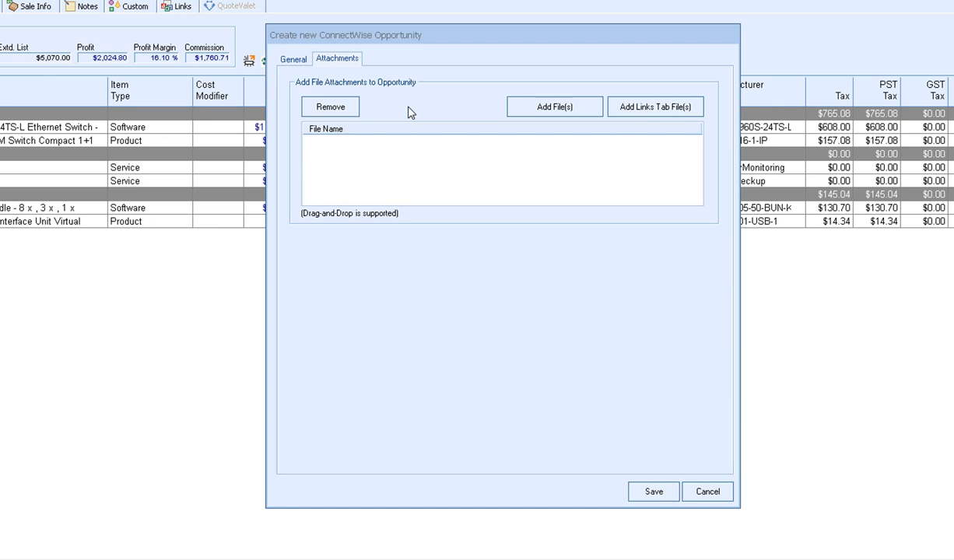
- Go back to the General tab and save the new ConnectWise opportunity
{"action": "left_click", "coordinate": [293, 60]}
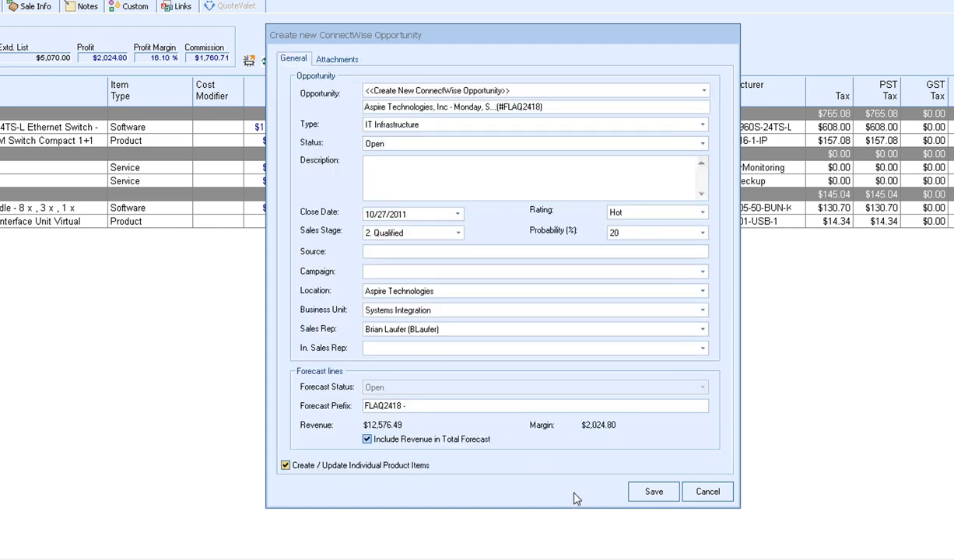
{"action": "left_click", "coordinate": [653, 492]}
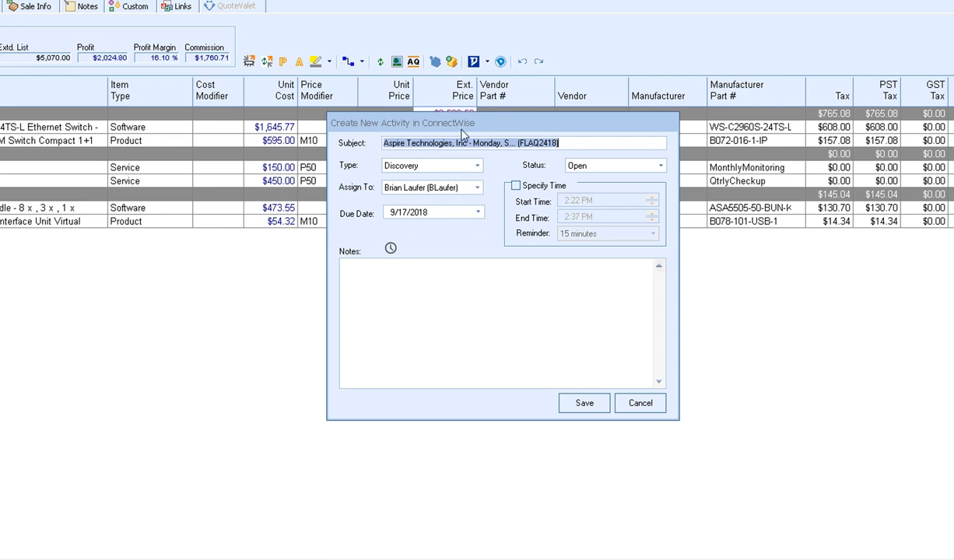
- Save a Call activity due 9/24/2018 with a timestamped note and specific 2:22–2:37 PM time
{"action": "left_click", "coordinate": [477, 166]}
{"action": "scroll", "coordinate": [435, 206], "scroll_direction": "up", "scroll_amount": 3}
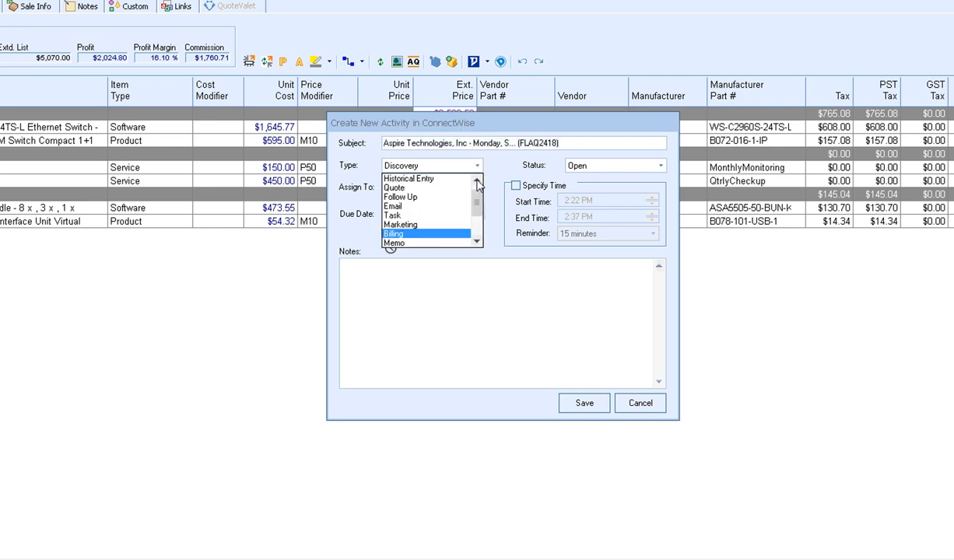
{"action": "left_click", "coordinate": [444, 178]}
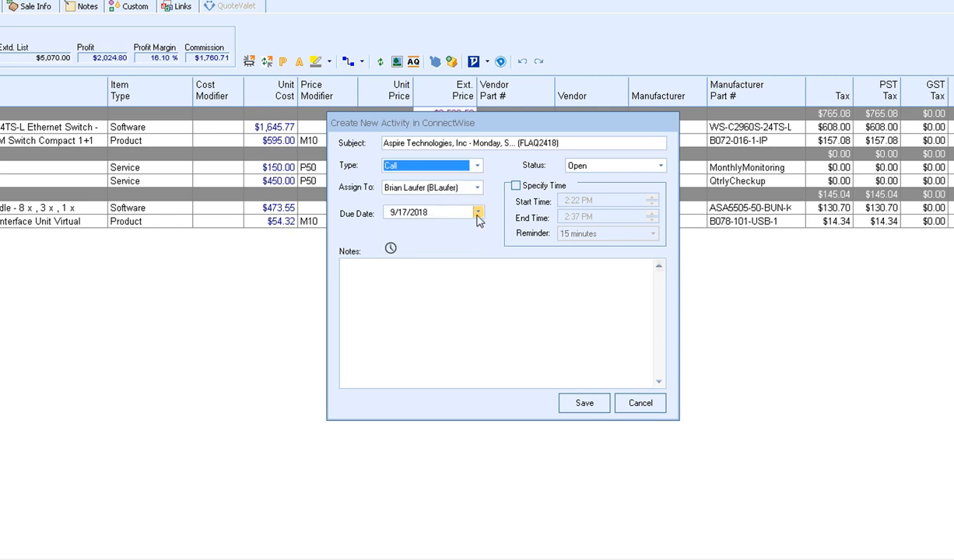
{"action": "left_click", "coordinate": [459, 209]}
{"action": "left_click", "coordinate": [412, 298]}
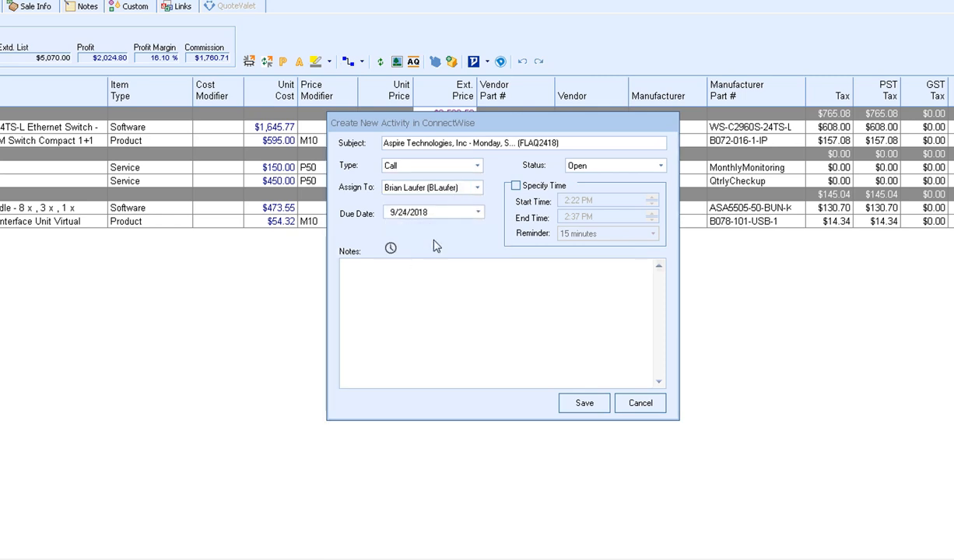
{"action": "left_click", "coordinate": [391, 249]}
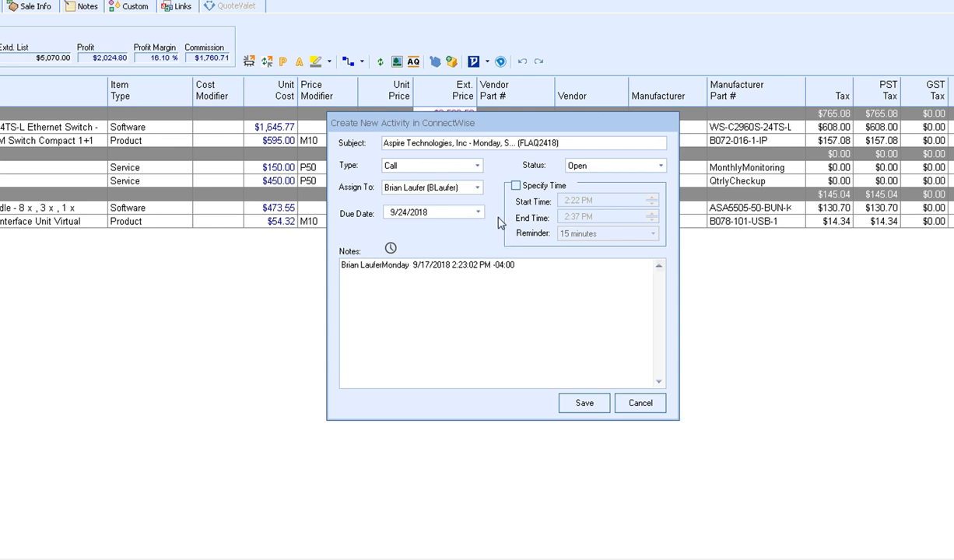
{"action": "left_click", "coordinate": [515, 186]}
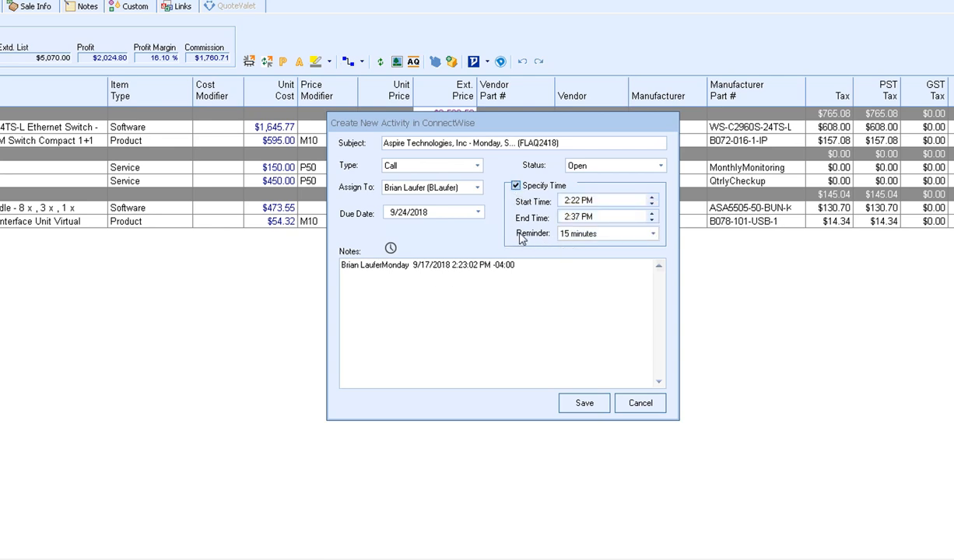
{"action": "left_click", "coordinate": [583, 403]}
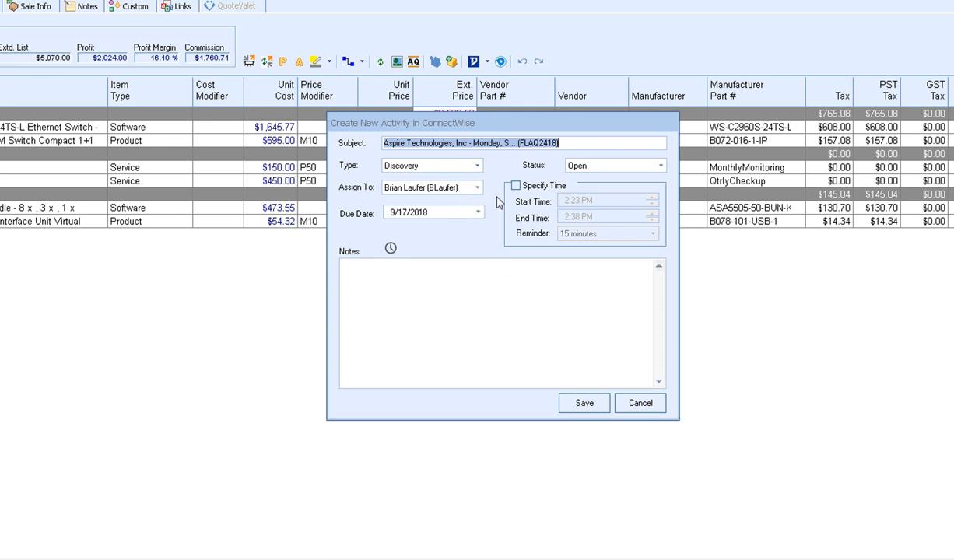
- Set the second activity to Follow Up for another rep, then cancel it unsaved
{"action": "left_click", "coordinate": [477, 166]}
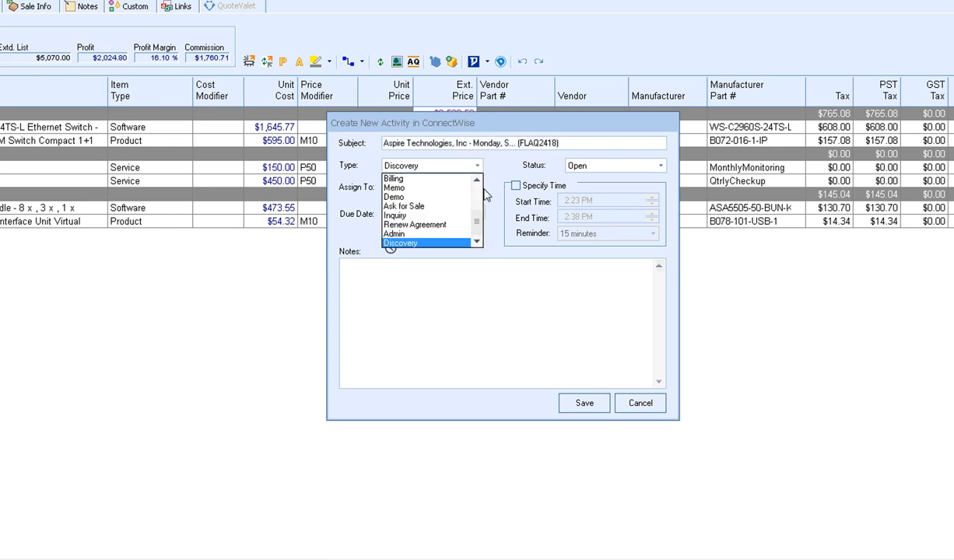
{"action": "scroll", "coordinate": [465, 217], "scroll_direction": "up", "scroll_amount": 3}
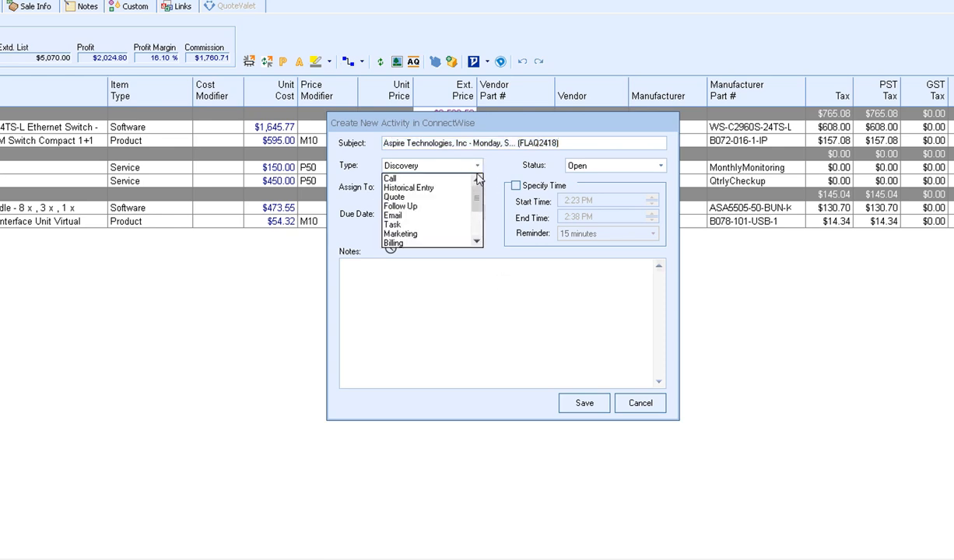
{"action": "left_click", "coordinate": [438, 206]}
{"action": "left_click", "coordinate": [455, 188]}
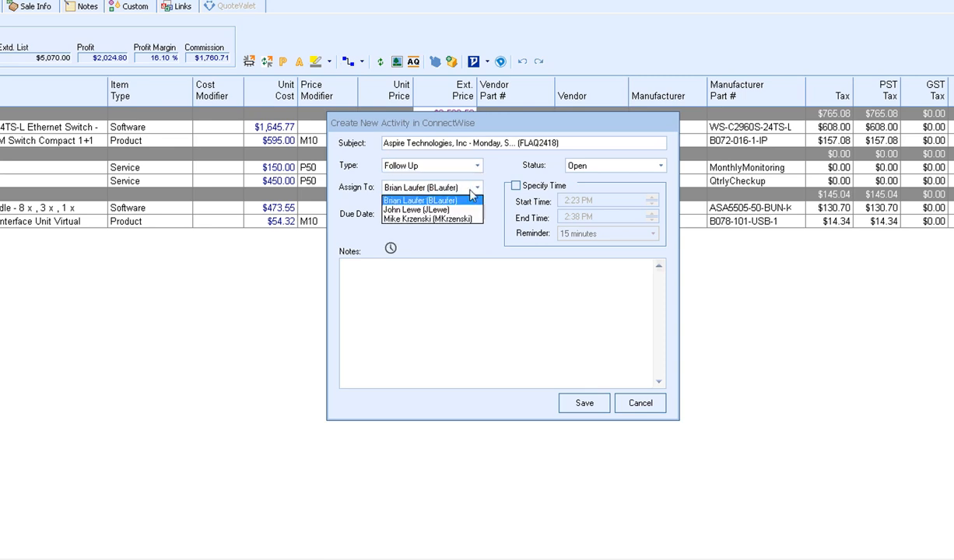
{"action": "left_click", "coordinate": [453, 206]}
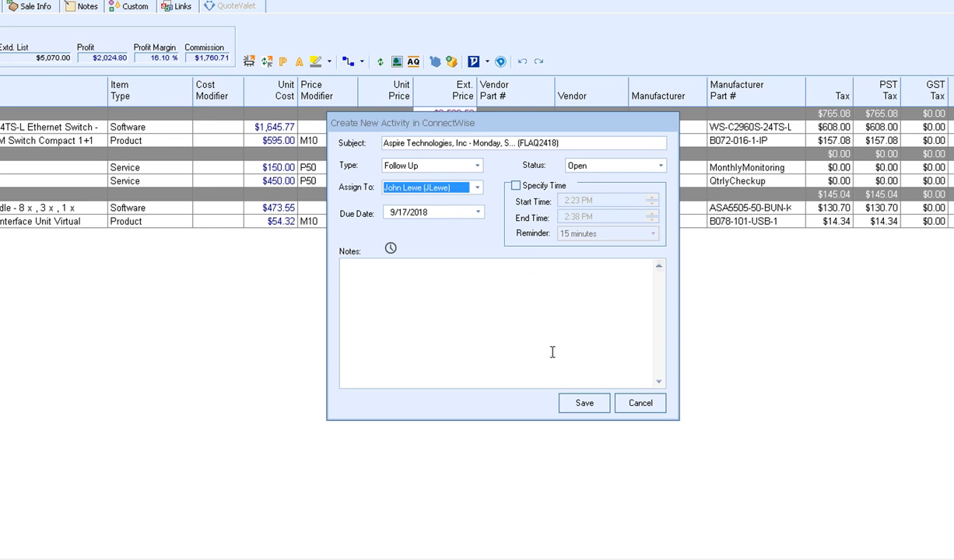
{"action": "left_click", "coordinate": [631, 402]}
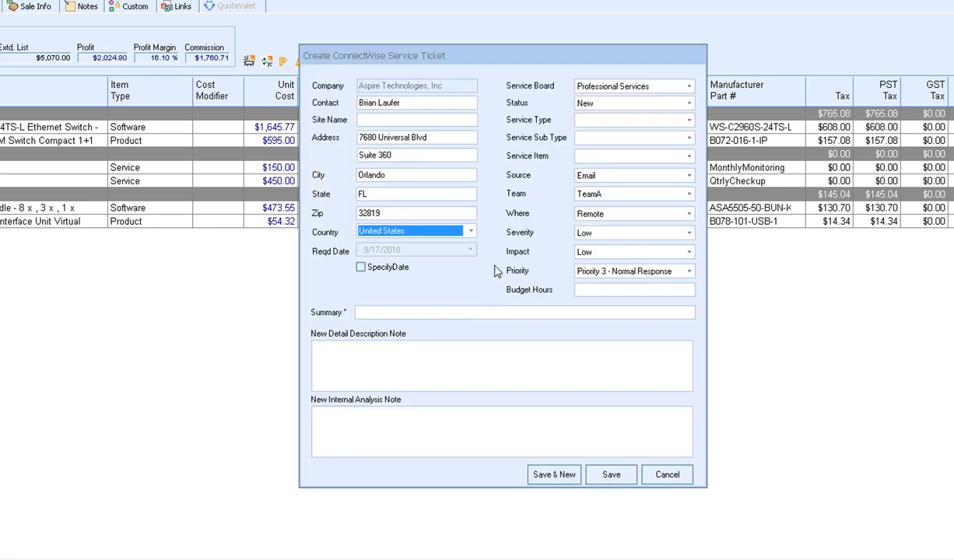
- Save an Install-type service ticket summarized 'New Install' to ConnectWise
{"action": "left_click", "coordinate": [689, 120]}
{"action": "left_click", "coordinate": [654, 139]}
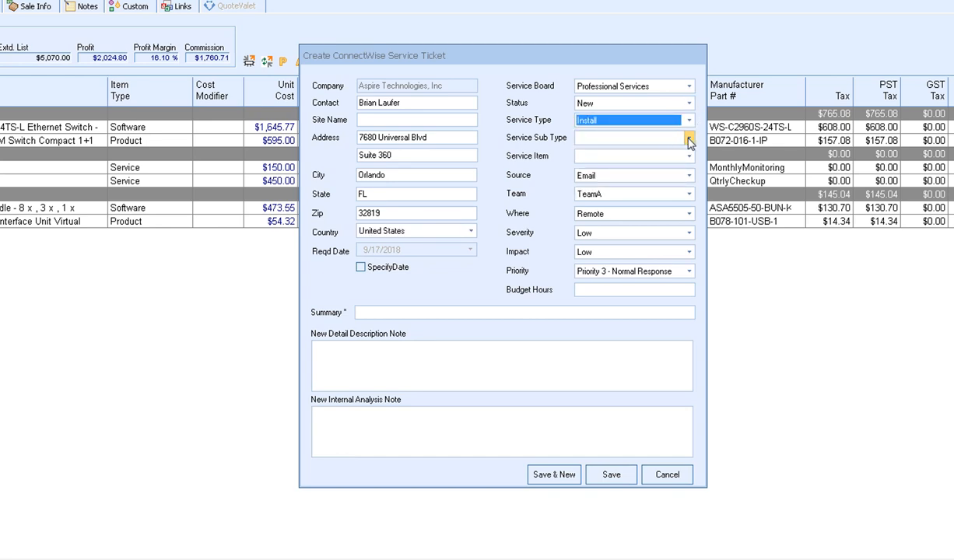
{"action": "left_click", "coordinate": [689, 139]}
{"action": "left_click", "coordinate": [689, 139]}
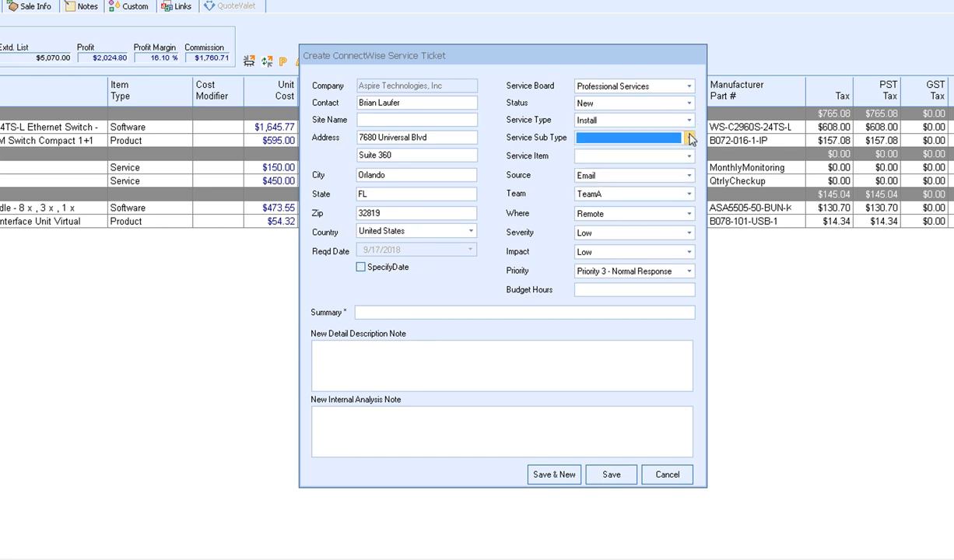
{"action": "left_click", "coordinate": [400, 311]}
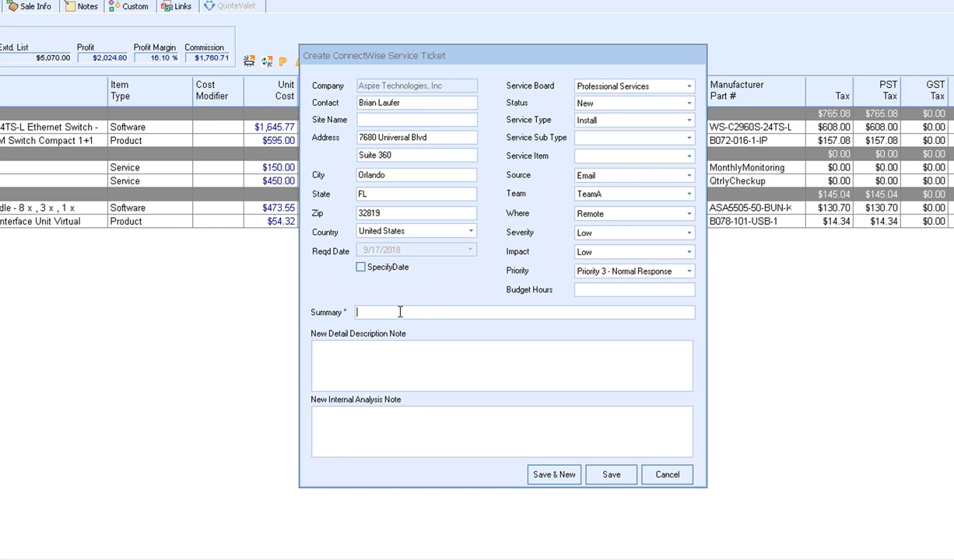
{"action": "type", "text": "New Install"}
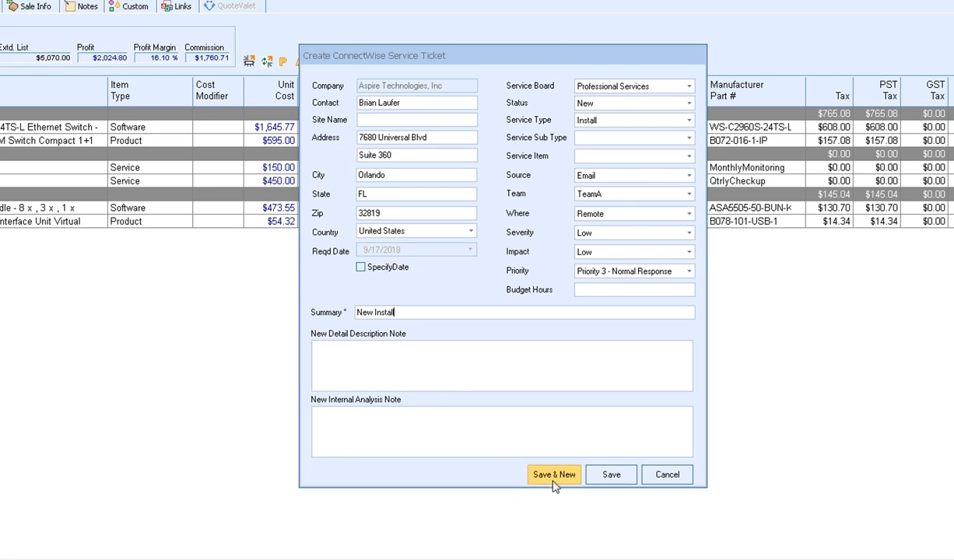
{"action": "left_click", "coordinate": [608, 476]}
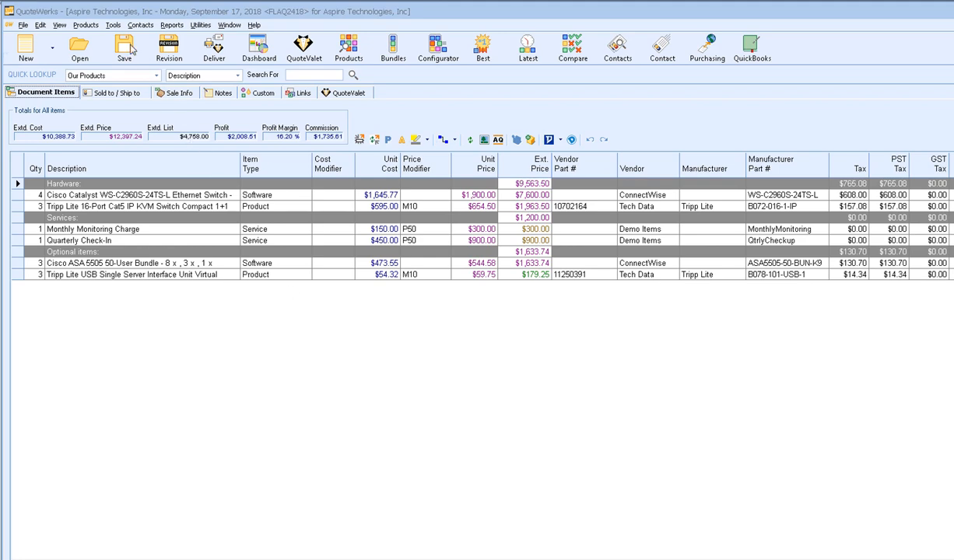
{"action": "left_click", "coordinate": [258, 53]}
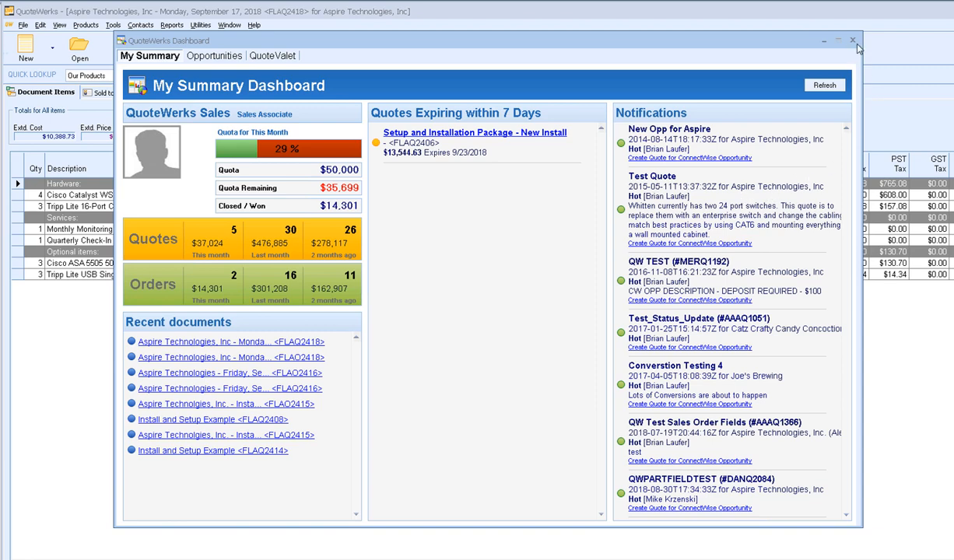
{"action": "left_click", "coordinate": [823, 40]}
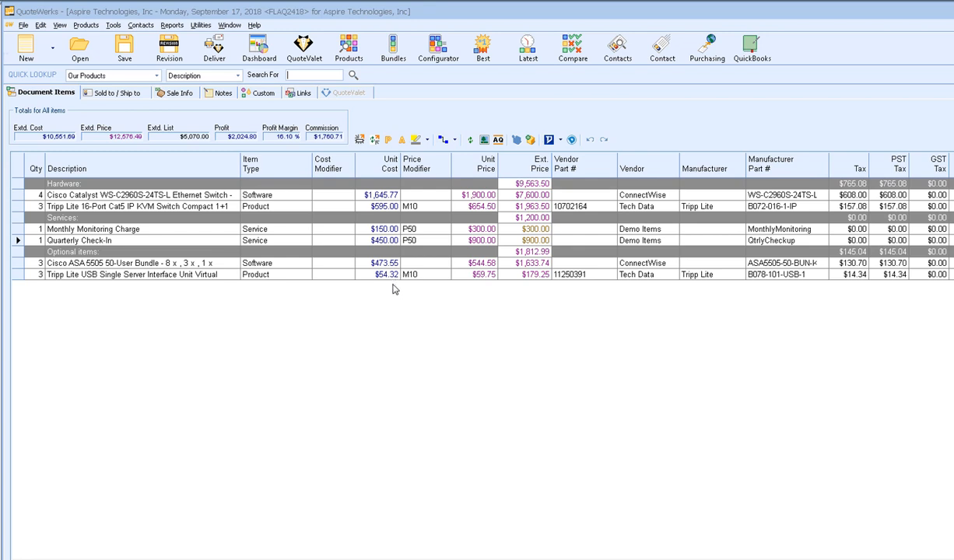
- From the quote's Links tab, open the Aspire Technologies opportunity in ConnectWise
{"action": "left_click", "coordinate": [299, 93]}
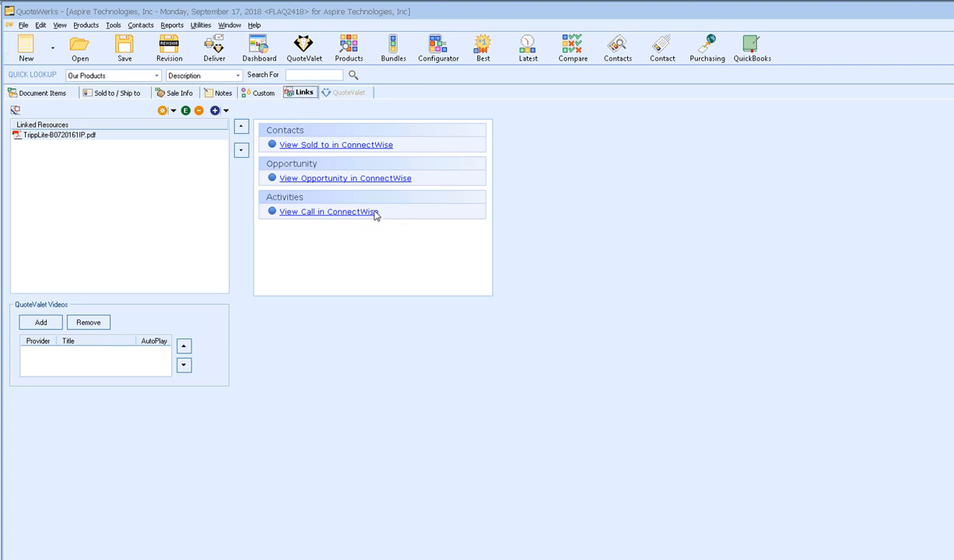
{"action": "left_click", "coordinate": [318, 179]}
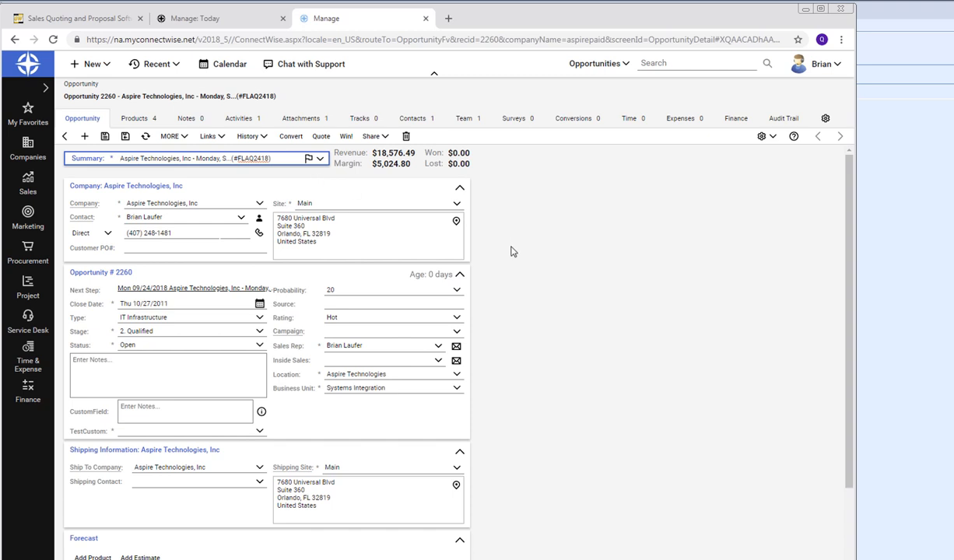
- Review opportunity 2260's forecast product lines, then show its Products list of four quoted items
{"action": "scroll", "coordinate": [511, 251], "scroll_direction": "down", "scroll_amount": 2}
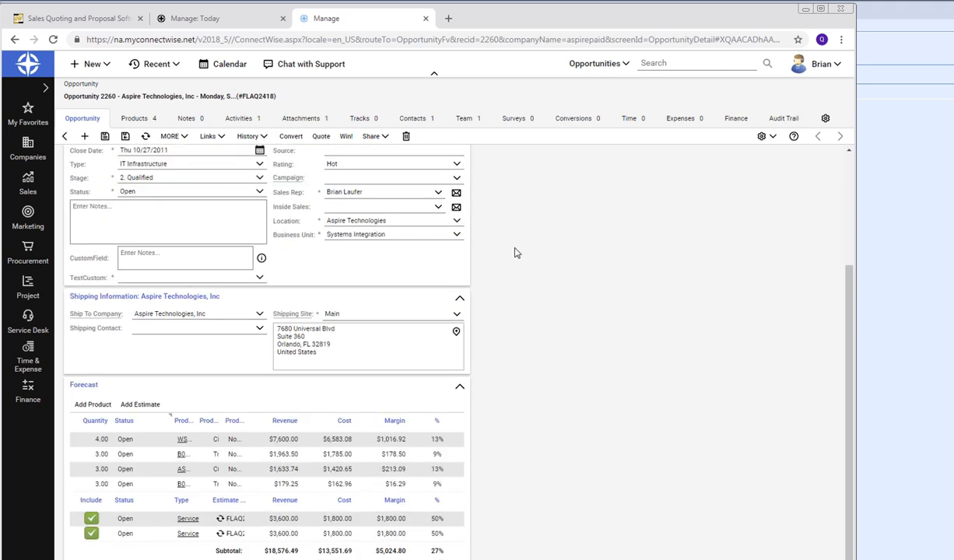
{"action": "left_click", "coordinate": [350, 454]}
{"action": "left_click", "coordinate": [131, 121]}
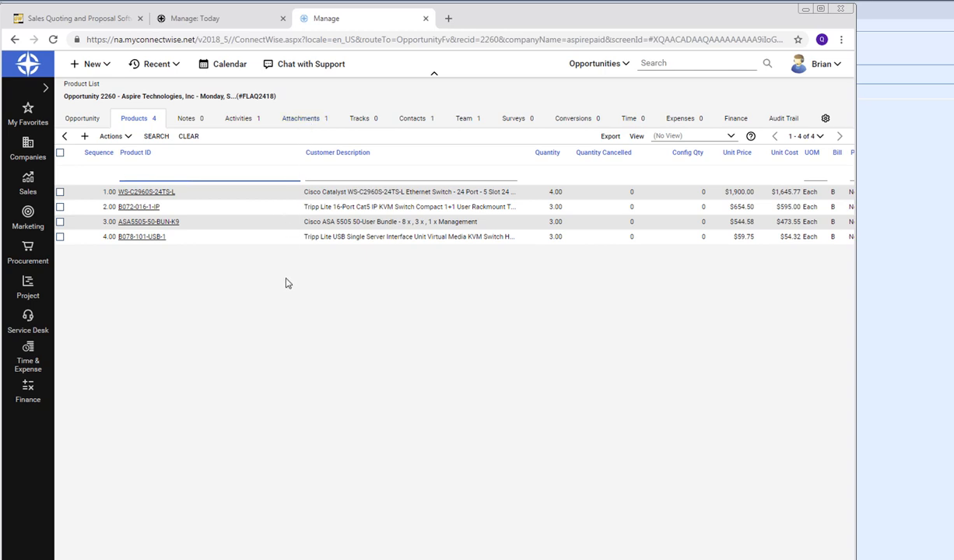
- Open the quote's delivery options and choose A- Galaxy Cover.docx as the cover page
{"action": "left_click", "coordinate": [920, 273]}
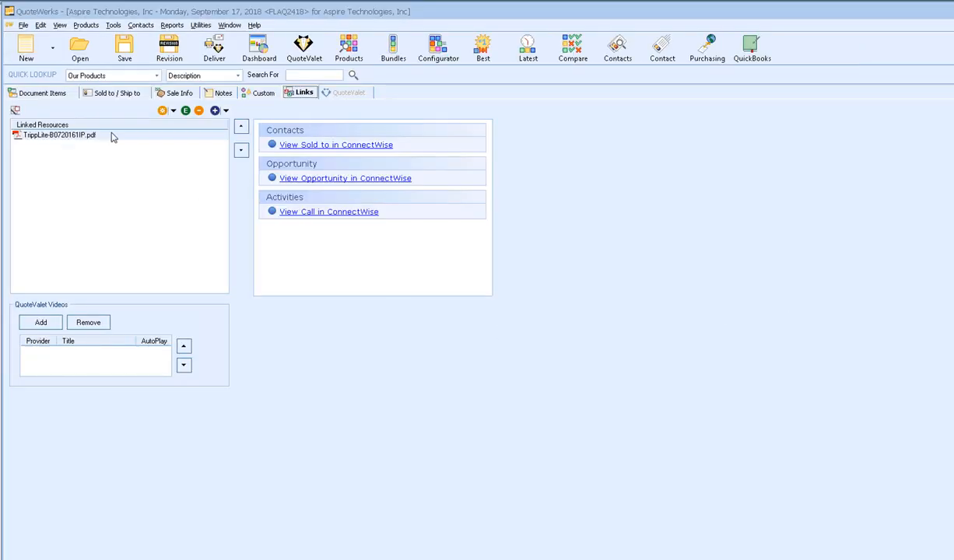
{"action": "left_click", "coordinate": [52, 94]}
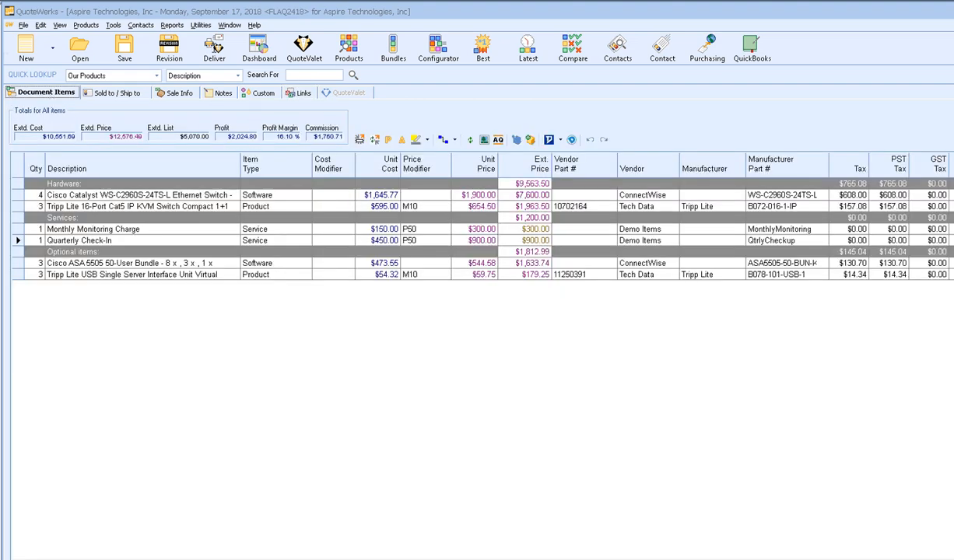
{"action": "left_click", "coordinate": [216, 47]}
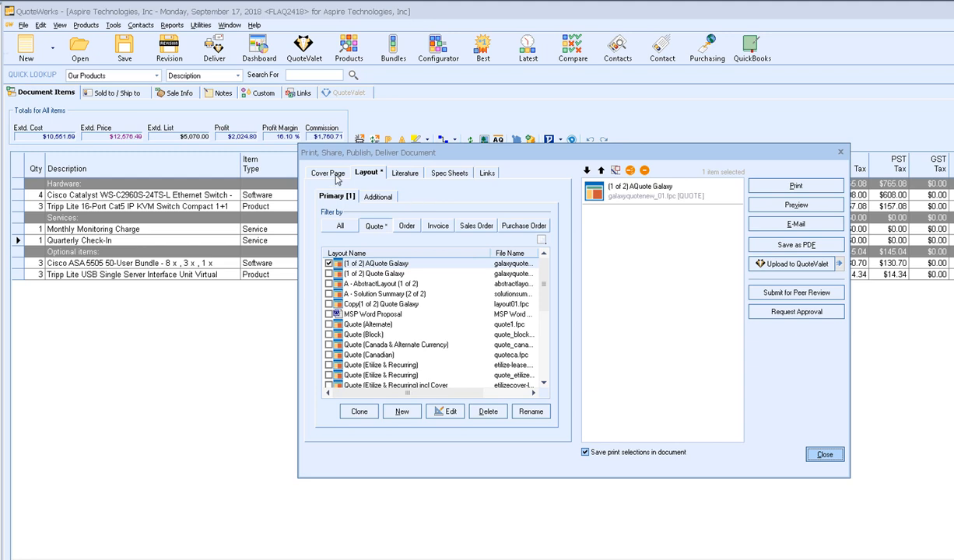
{"action": "left_click", "coordinate": [331, 173]}
{"action": "left_click", "coordinate": [410, 195]}
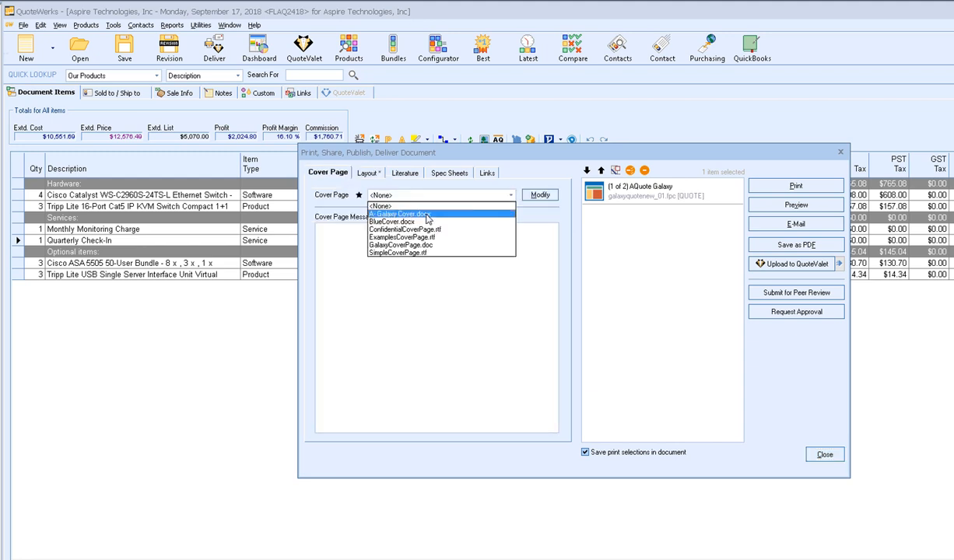
{"action": "left_click", "coordinate": [426, 214]}
- Add the A - Solution Summary (2 of 2) quote layout as an additional layout
{"action": "left_click", "coordinate": [364, 173]}
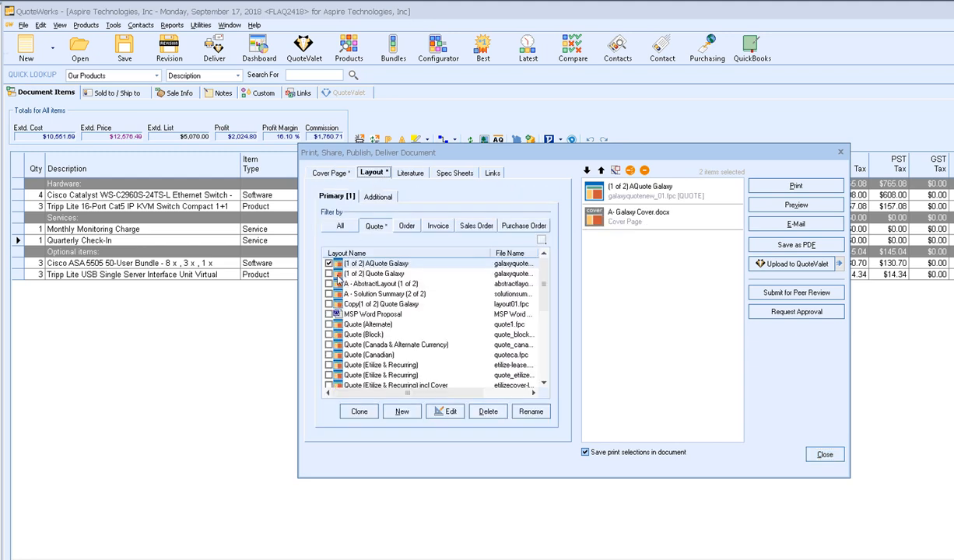
{"action": "left_click", "coordinate": [364, 196]}
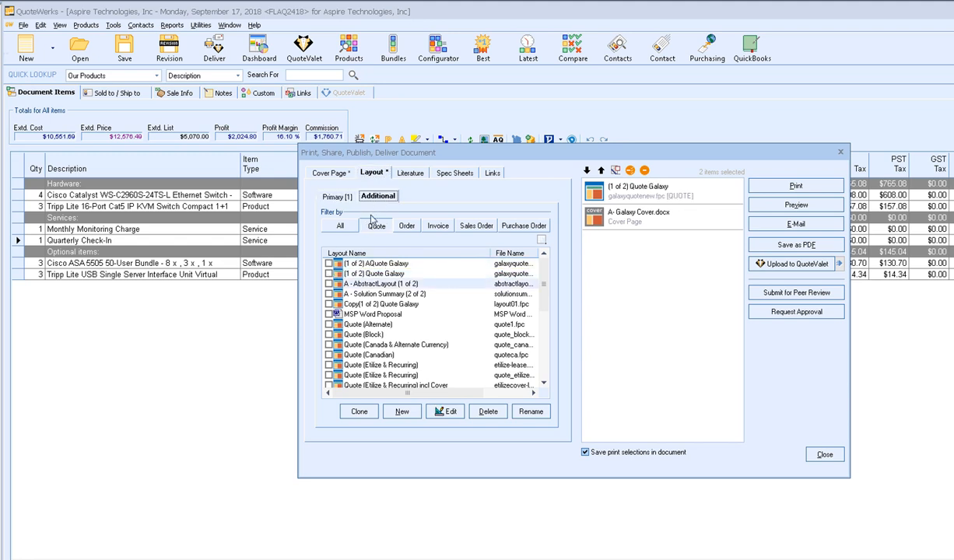
{"action": "left_click", "coordinate": [374, 224]}
{"action": "left_click", "coordinate": [328, 294]}
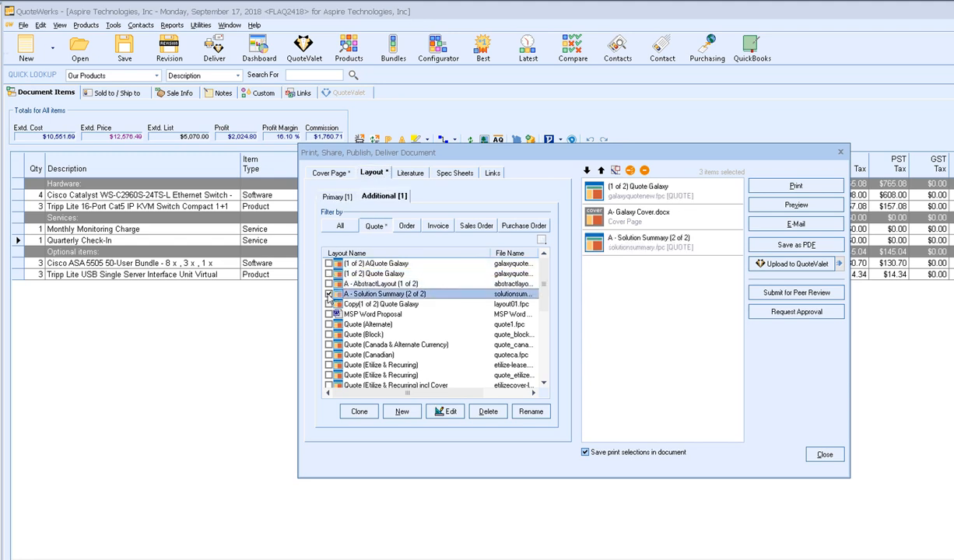
{"action": "left_click", "coordinate": [408, 174]}
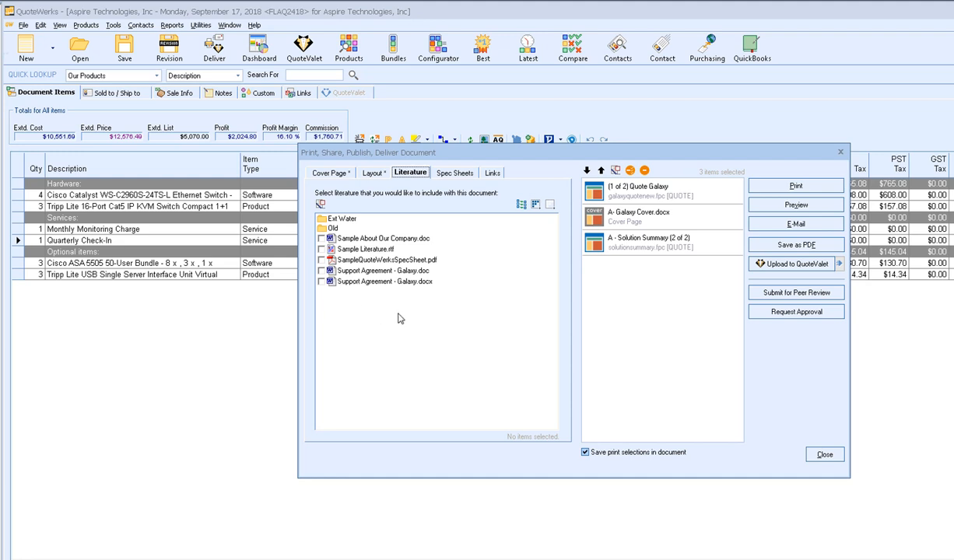
- Include Support Agreement - Galaxy.docx literature and the TrippLite PDF linked resource in the delivery
{"action": "left_click", "coordinate": [321, 282]}
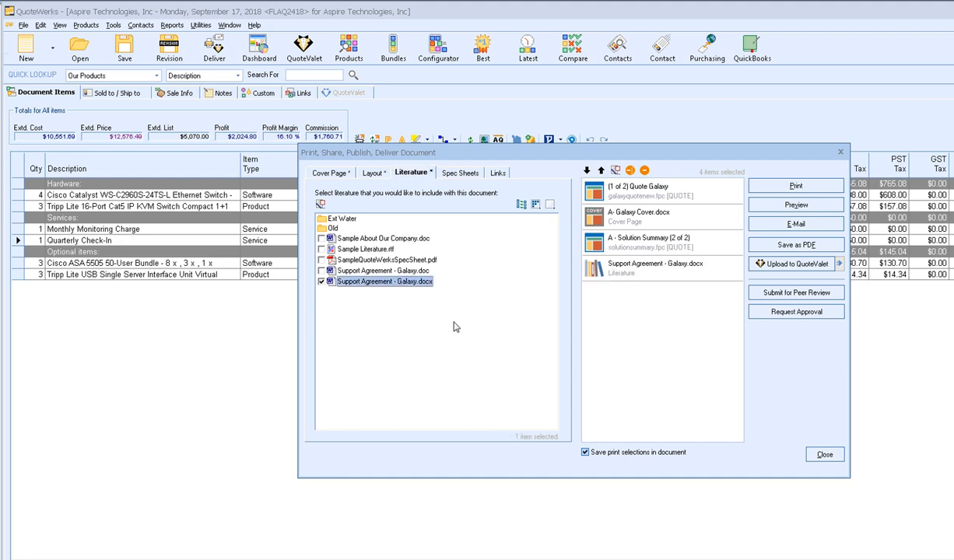
{"action": "left_click", "coordinate": [440, 170]}
{"action": "left_click", "coordinate": [495, 173]}
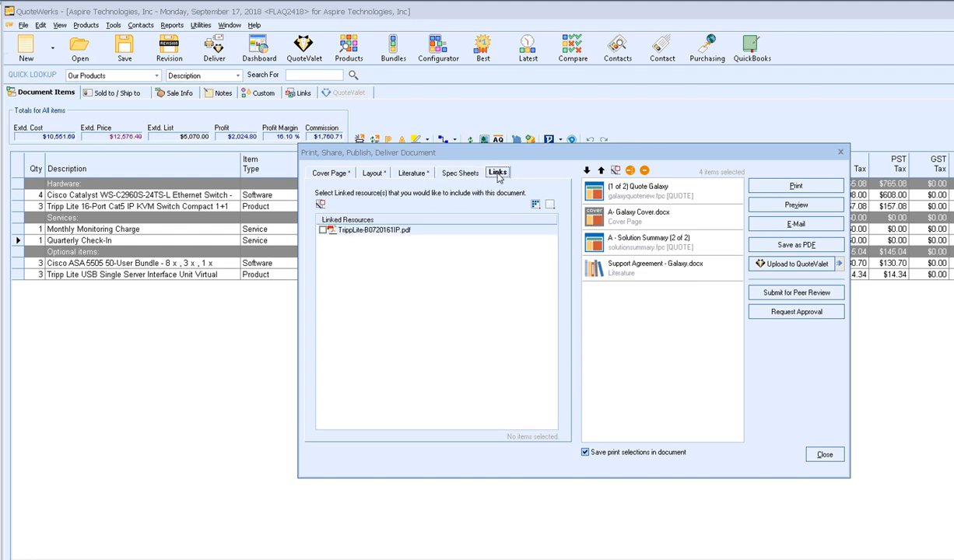
{"action": "left_click", "coordinate": [323, 230]}
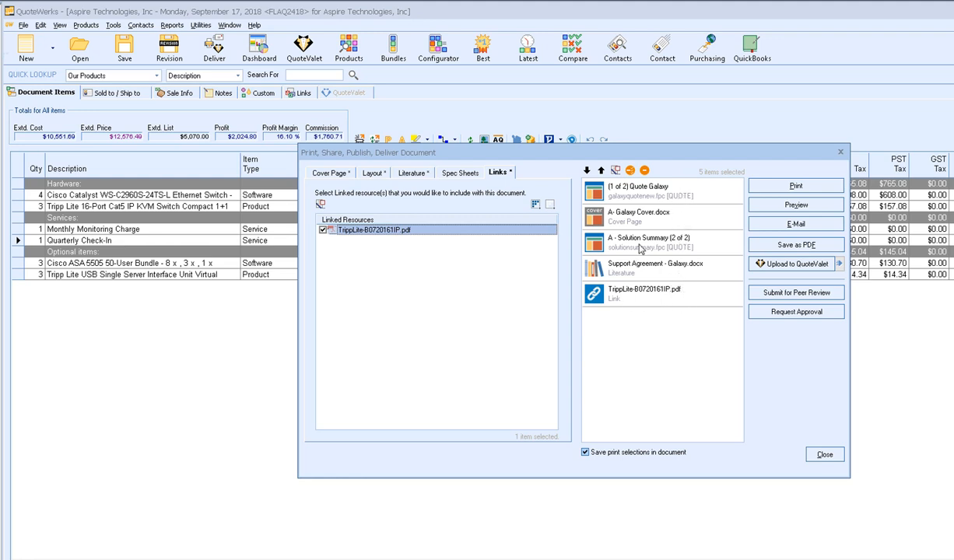
- Move the Galaxy cover page to the top and remove the TrippLite PDF from the print list
{"action": "left_click", "coordinate": [638, 216]}
{"action": "left_click", "coordinate": [600, 170]}
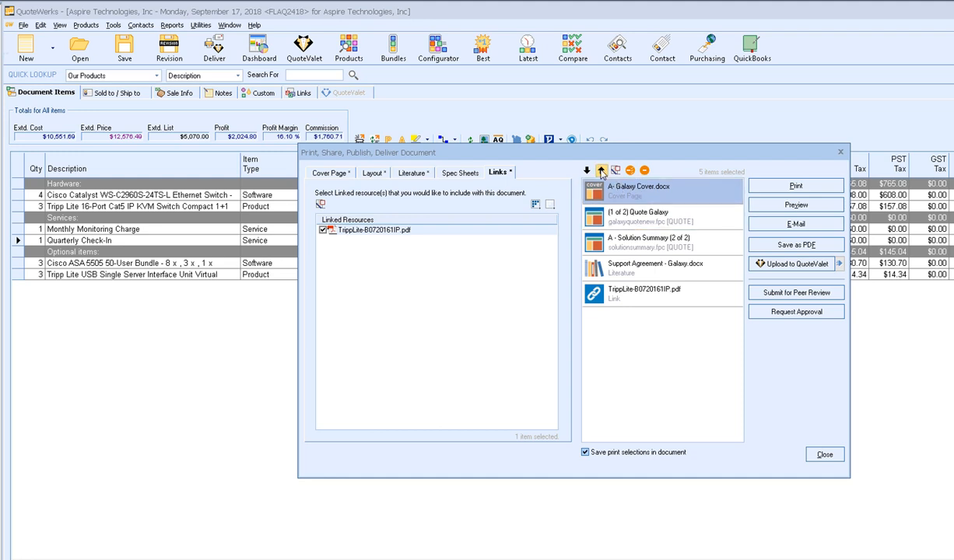
{"action": "left_click", "coordinate": [629, 288]}
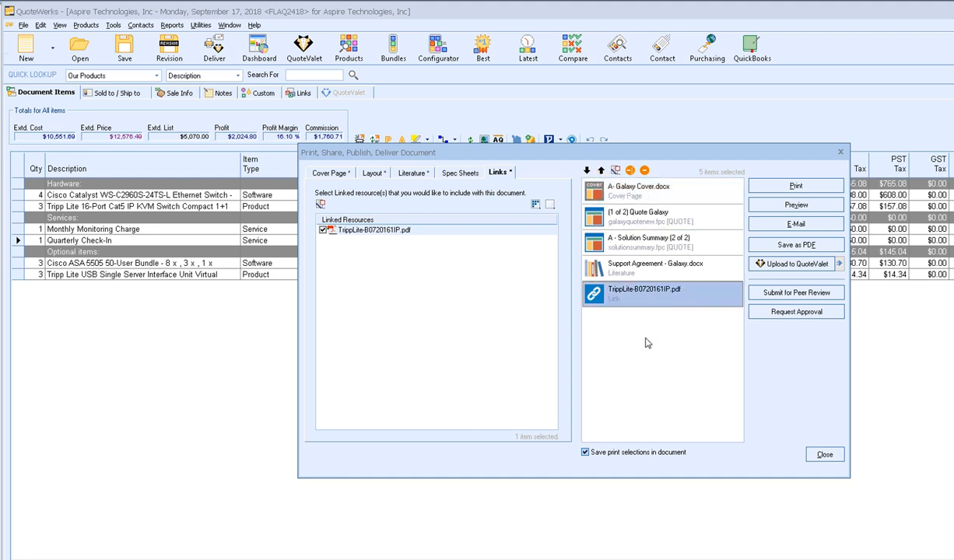
{"action": "left_click", "coordinate": [615, 169]}
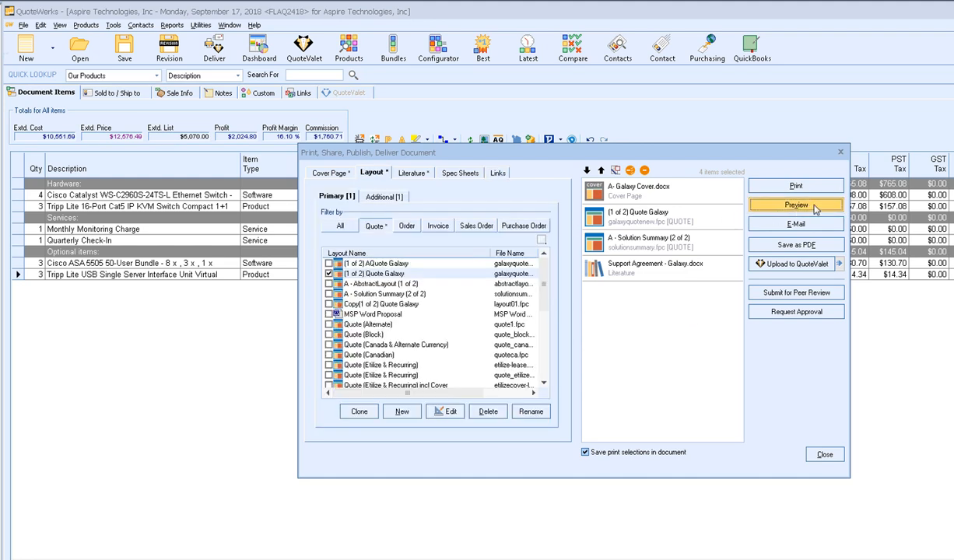
{"action": "left_click", "coordinate": [814, 209]}
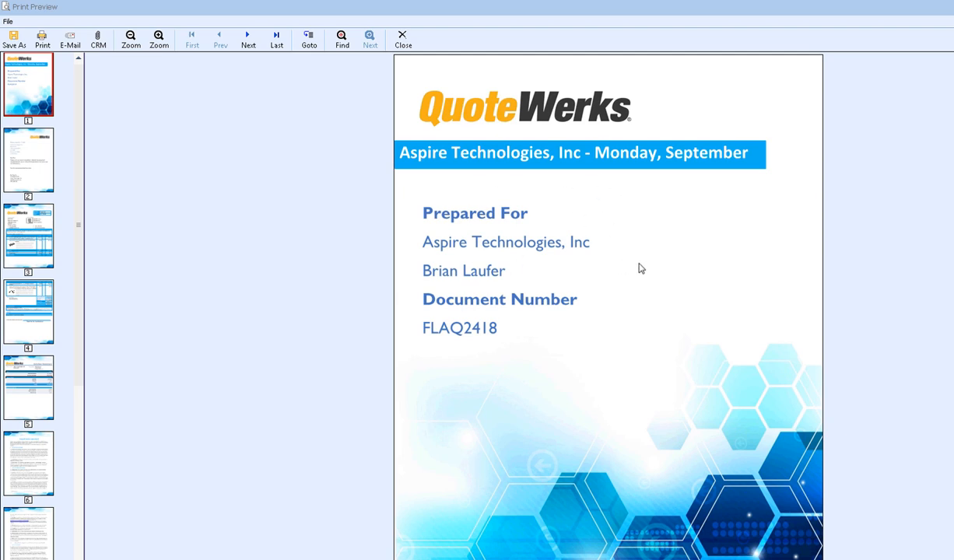
{"action": "left_click", "coordinate": [27, 153]}
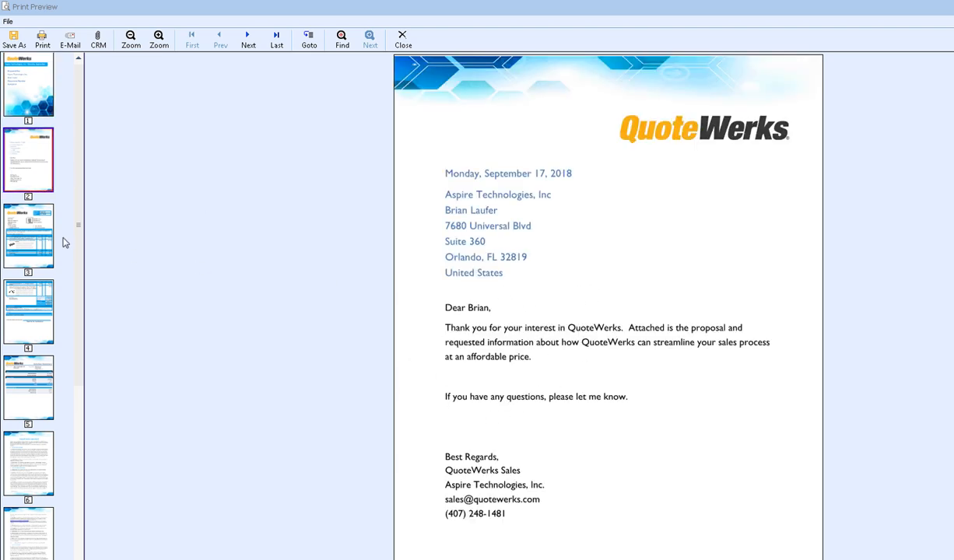
{"action": "left_click", "coordinate": [27, 230]}
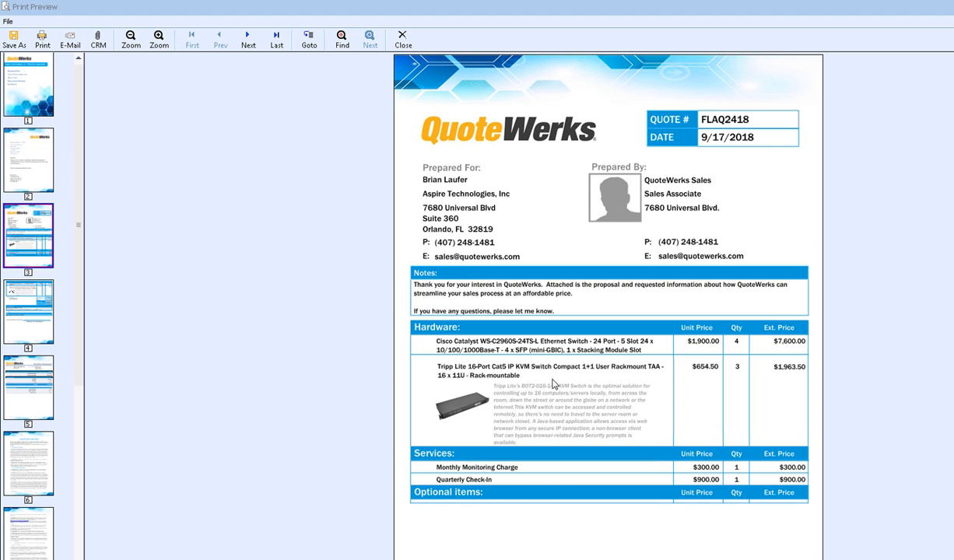
{"action": "left_click", "coordinate": [19, 297]}
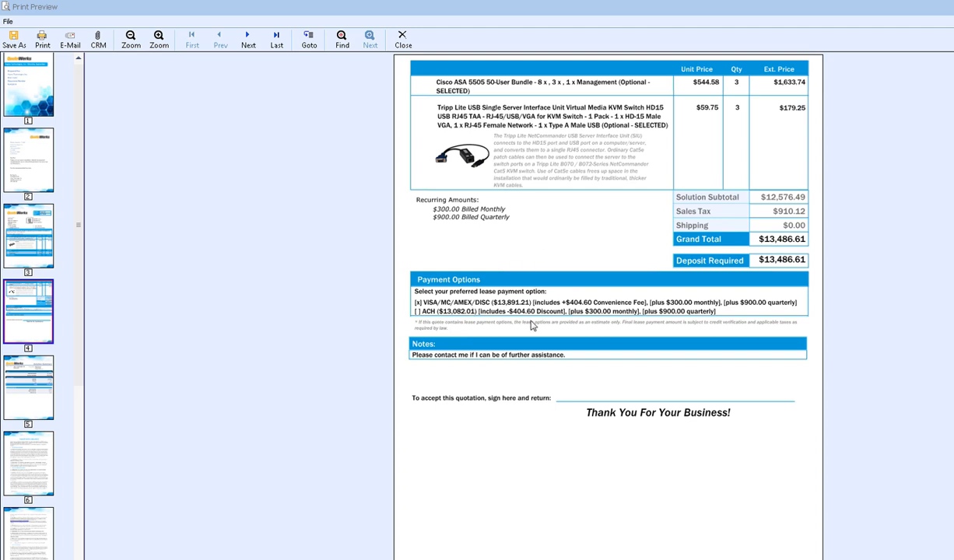
{"action": "left_click", "coordinate": [28, 376]}
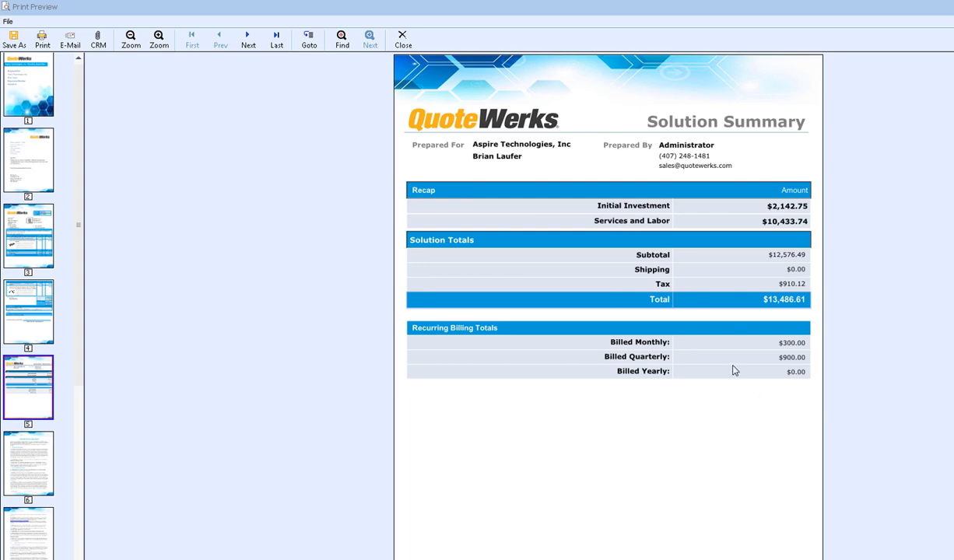
{"action": "left_click", "coordinate": [25, 437]}
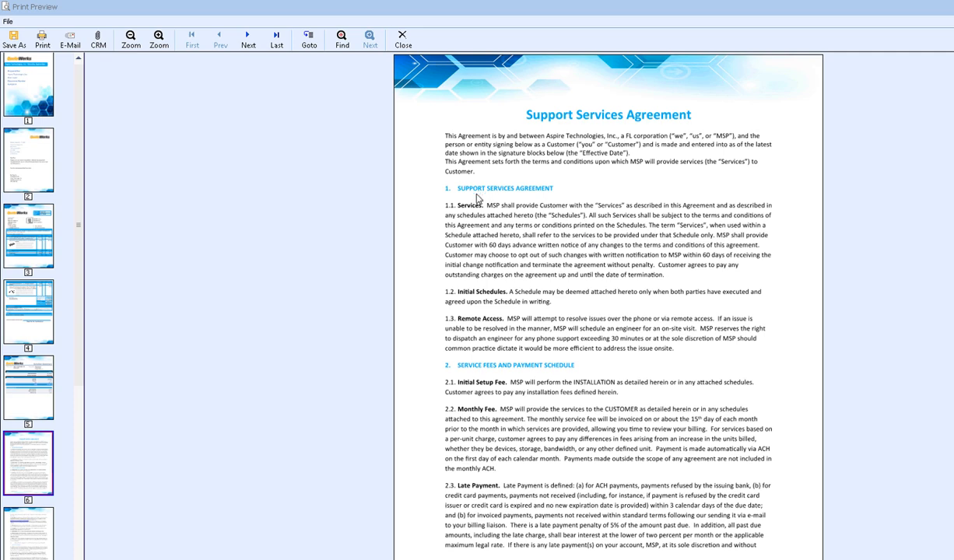
{"action": "left_click", "coordinate": [403, 41]}
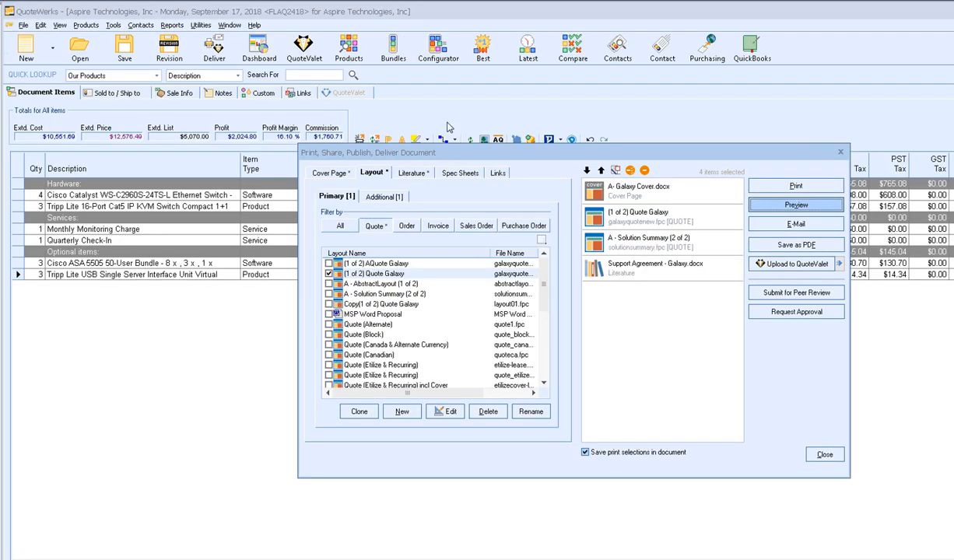
- Upload the quote PDF to QuoteValet using the [S]CustomerFacing-WrittenSignature template
{"action": "left_click", "coordinate": [766, 264]}
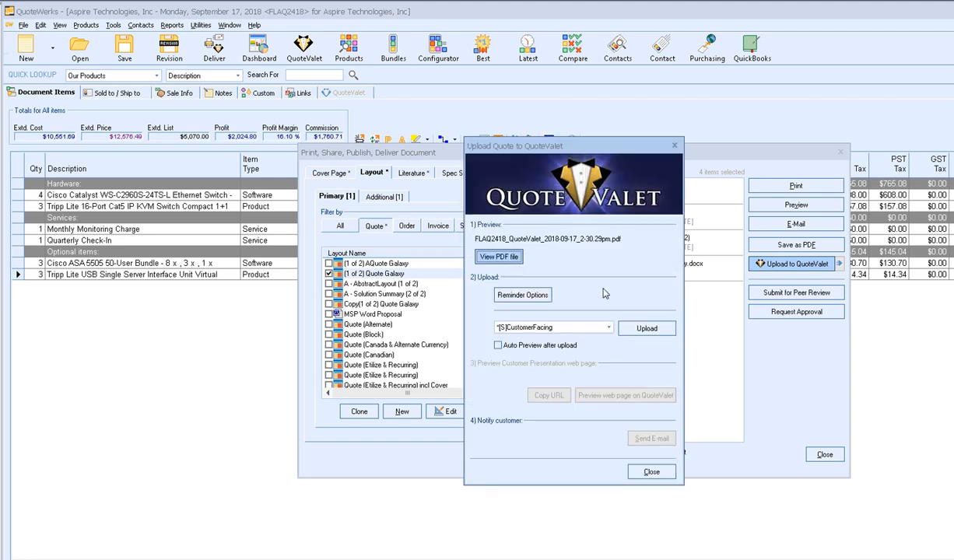
{"action": "left_click", "coordinate": [503, 260]}
{"action": "left_click", "coordinate": [564, 328]}
{"action": "left_click", "coordinate": [553, 338]}
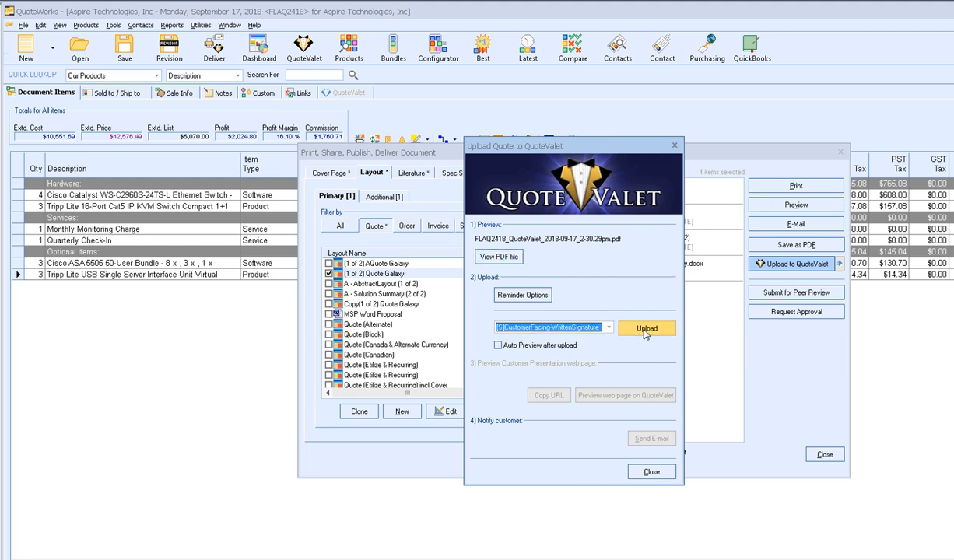
{"action": "left_click", "coordinate": [646, 328]}
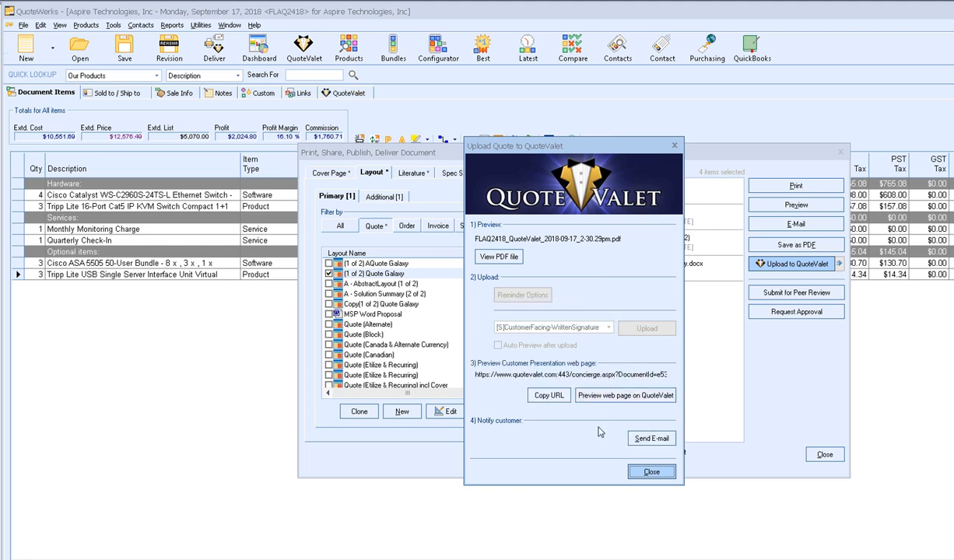
- Draft the customer notification e-mail, select its 'click here' link, and switch to the browser
{"action": "left_click", "coordinate": [652, 441]}
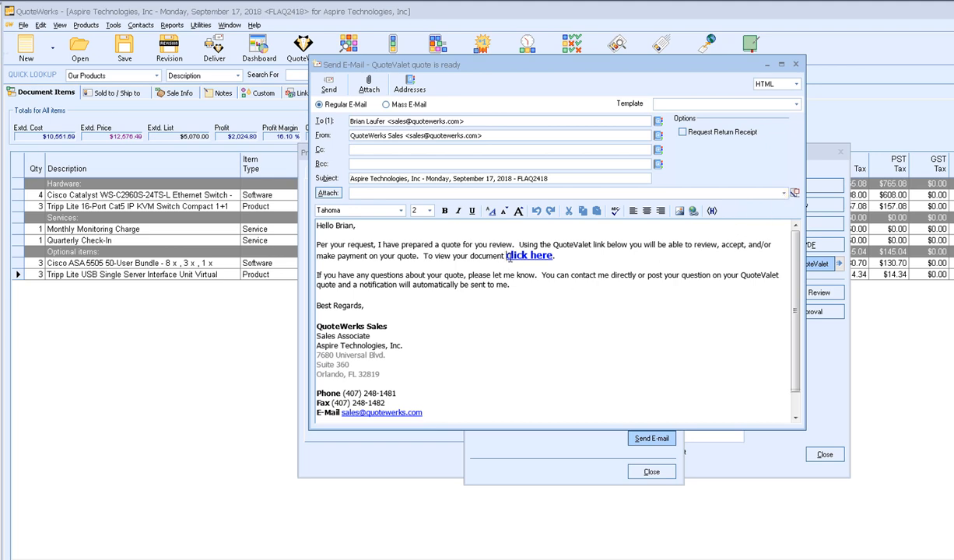
{"action": "left_click_drag", "start_coordinate": [506, 255], "coordinate": [552, 256]}
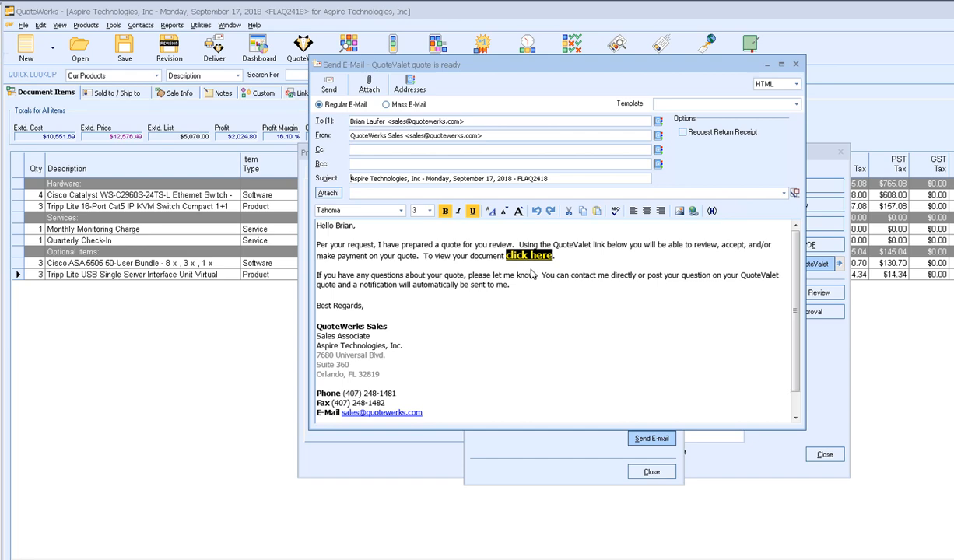
{"action": "key", "text": "alt+Tab"}
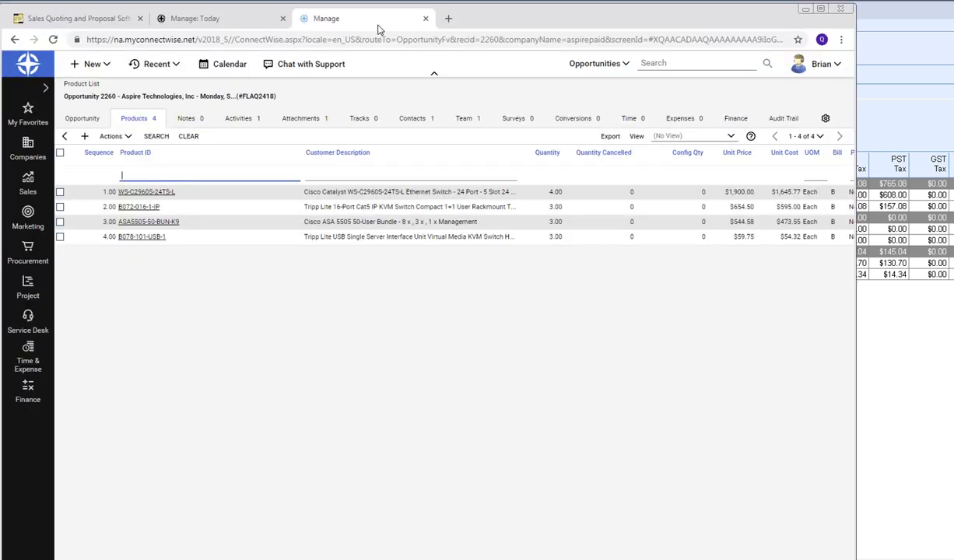
- Load the QuoteValet customer page for quote FLAQ2418 in a new browser tab
{"action": "left_click", "coordinate": [447, 19]}
{"action": "key", "text": "Return"}
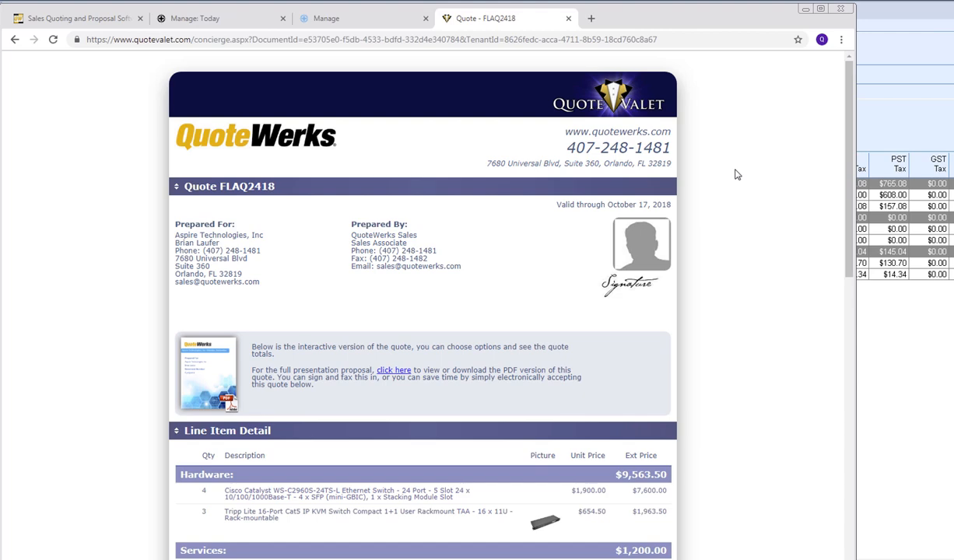
- View the 12-page PDF proposal, scroll through it, then close its tab
{"action": "scroll", "coordinate": [738, 175], "scroll_direction": "down", "scroll_amount": 3}
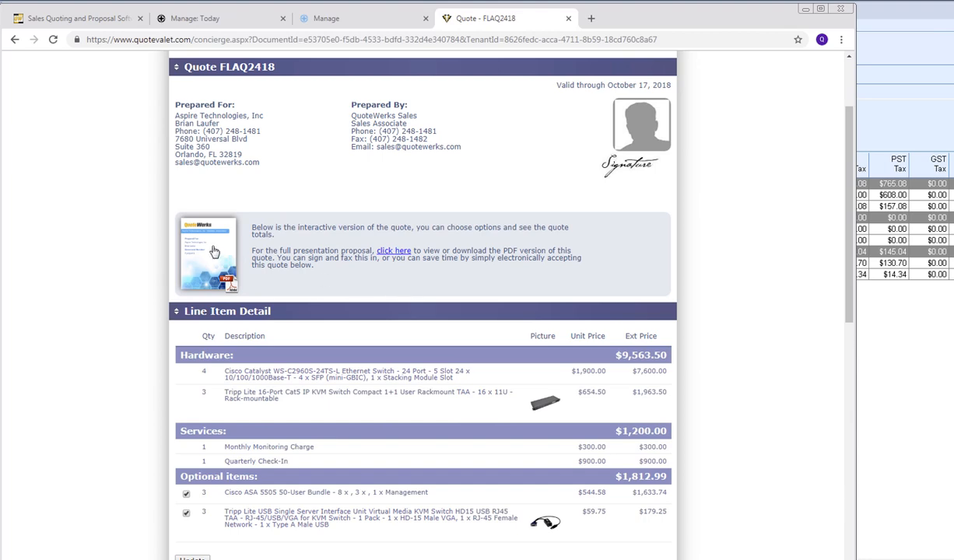
{"action": "left_click", "coordinate": [215, 251]}
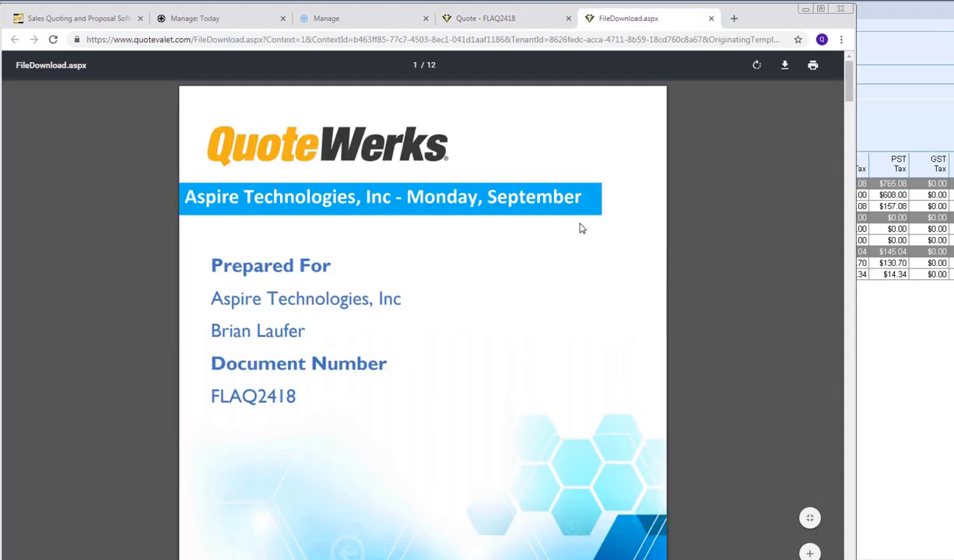
{"action": "scroll", "coordinate": [580, 228], "scroll_direction": "down", "scroll_amount": 5}
{"action": "scroll", "coordinate": [578, 241], "scroll_direction": "down", "scroll_amount": 4}
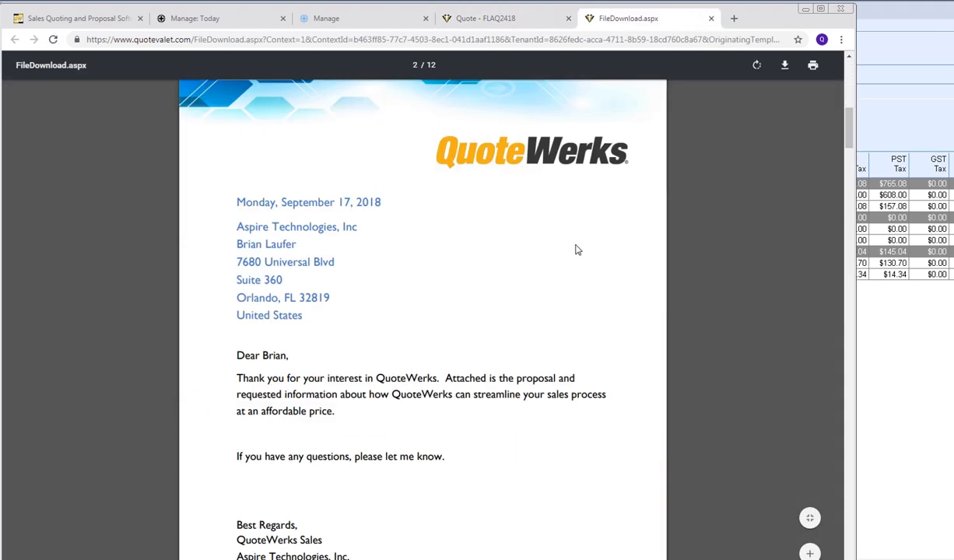
{"action": "scroll", "coordinate": [578, 248], "scroll_direction": "down", "scroll_amount": 2}
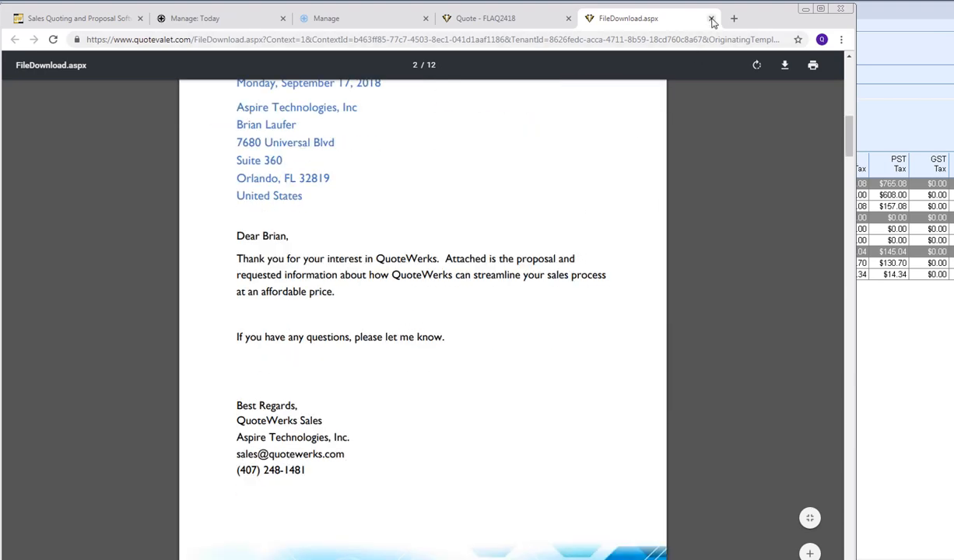
{"action": "left_click", "coordinate": [711, 19]}
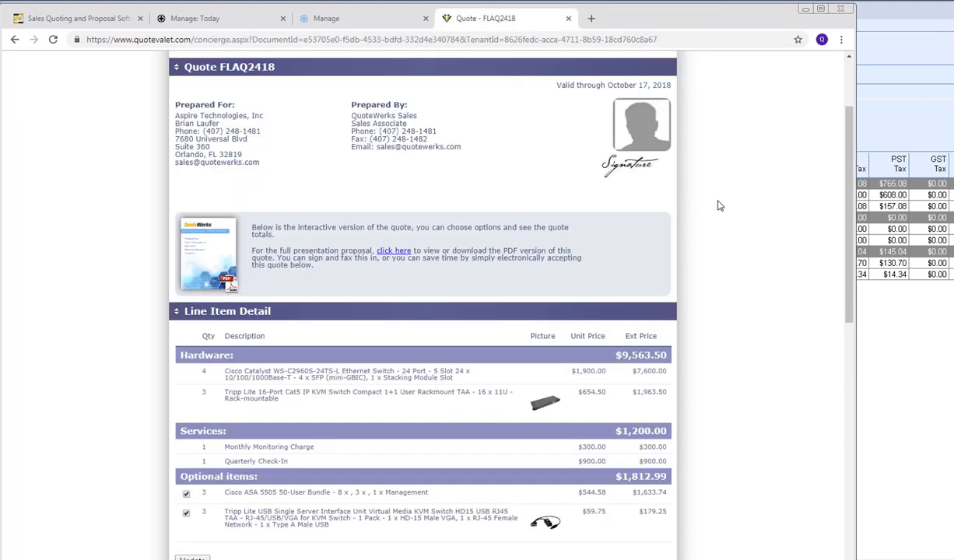
- Drop the Tripp Lite USB optional item, update the total to $13,293.02, and scroll to Ready to Accept
{"action": "scroll", "coordinate": [719, 205], "scroll_direction": "down", "scroll_amount": 3}
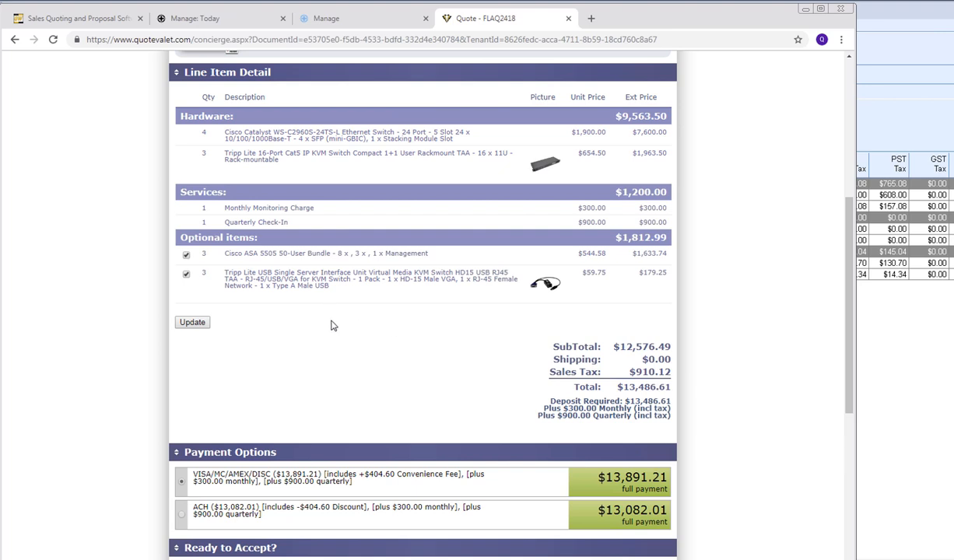
{"action": "left_click", "coordinate": [186, 275]}
{"action": "left_click", "coordinate": [189, 323]}
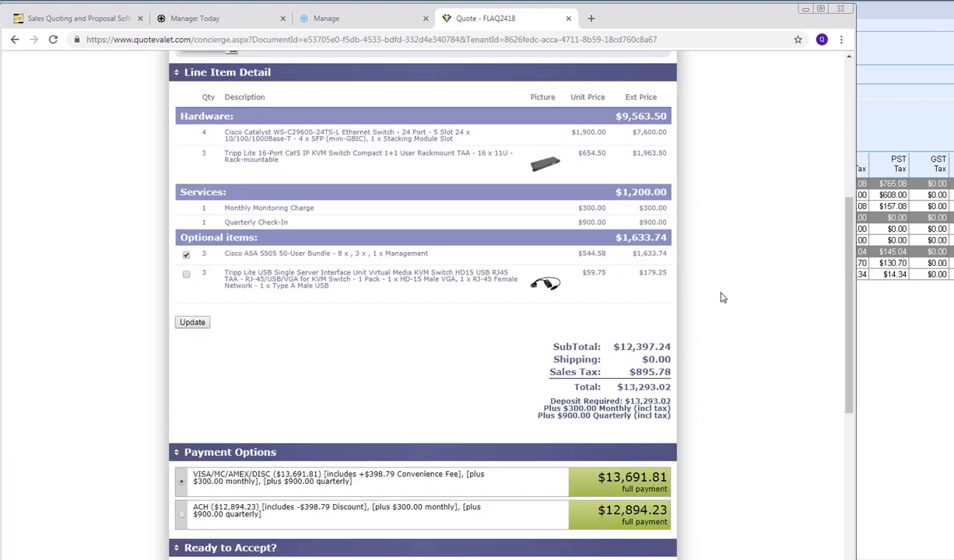
{"action": "scroll", "coordinate": [733, 275], "scroll_direction": "down", "scroll_amount": 4}
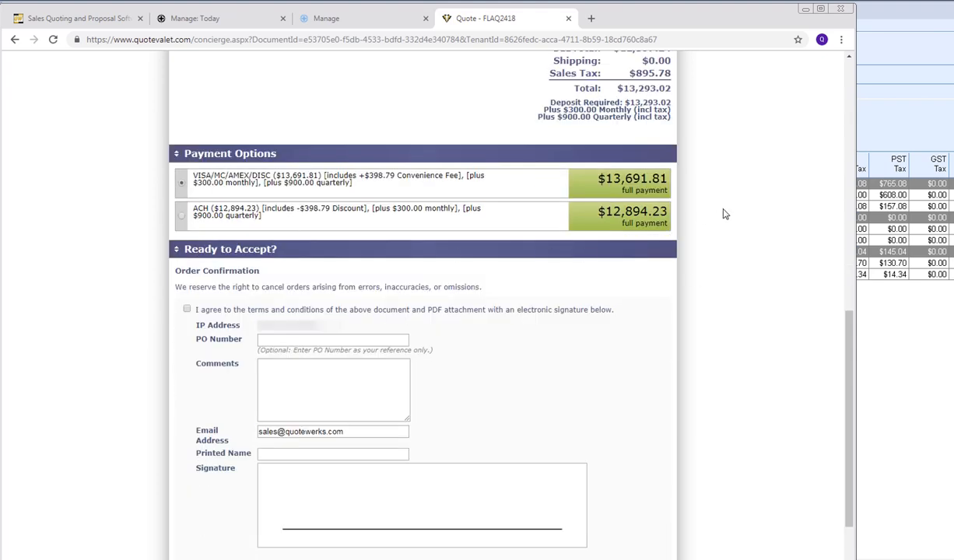
{"action": "scroll", "coordinate": [700, 206], "scroll_direction": "down", "scroll_amount": 1}
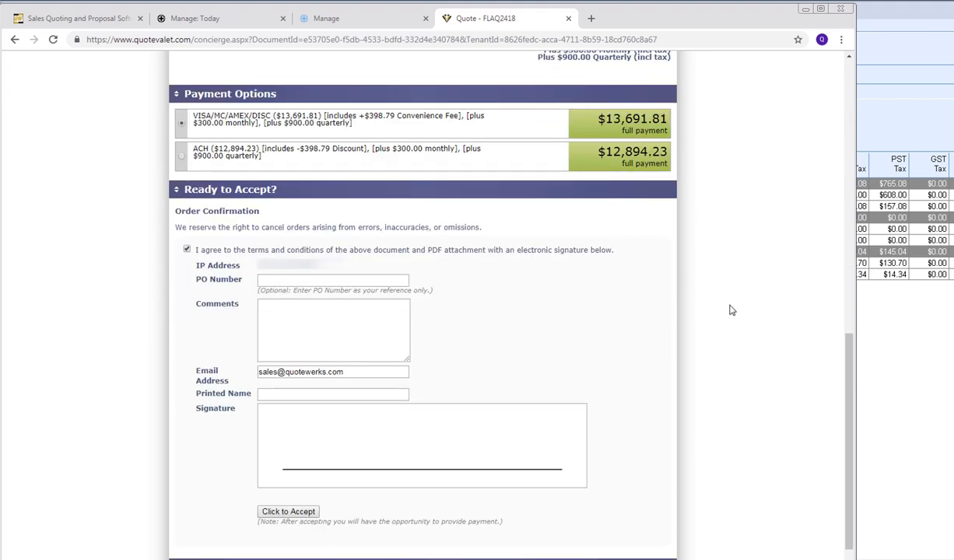
{"action": "scroll", "coordinate": [712, 296], "scroll_direction": "down", "scroll_amount": 1}
- Enter the signer's printed name, draw a signature, accept quote FLAQ2418, and return to QuoteWerks
{"action": "left_click", "coordinate": [307, 333]}
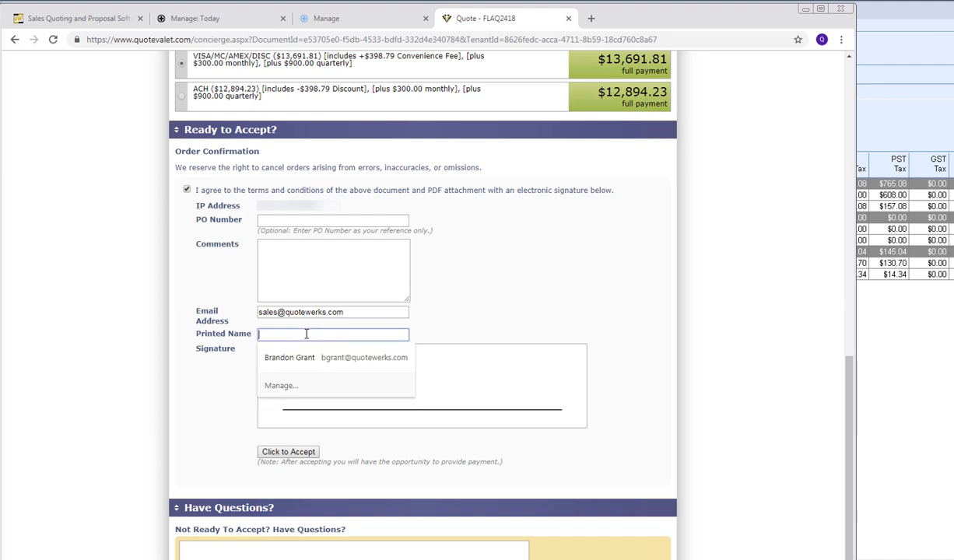
{"action": "mouse_move", "coordinate": [292, 395]}
{"action": "left_mouse_down"}
{"action": "mouse_move", "coordinate": [385, 385]}
{"action": "mouse_move", "coordinate": [446, 407]}
{"action": "left_mouse_up"}
{"action": "left_click_drag", "start_coordinate": [526, 396], "coordinate": [527, 398]}
{"action": "left_click", "coordinate": [287, 451]}
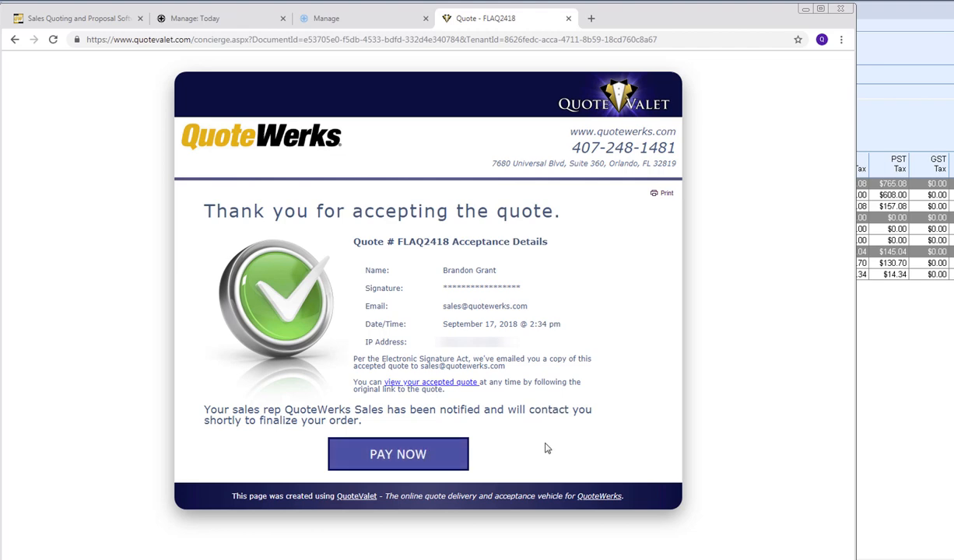
{"action": "left_click", "coordinate": [895, 123]}
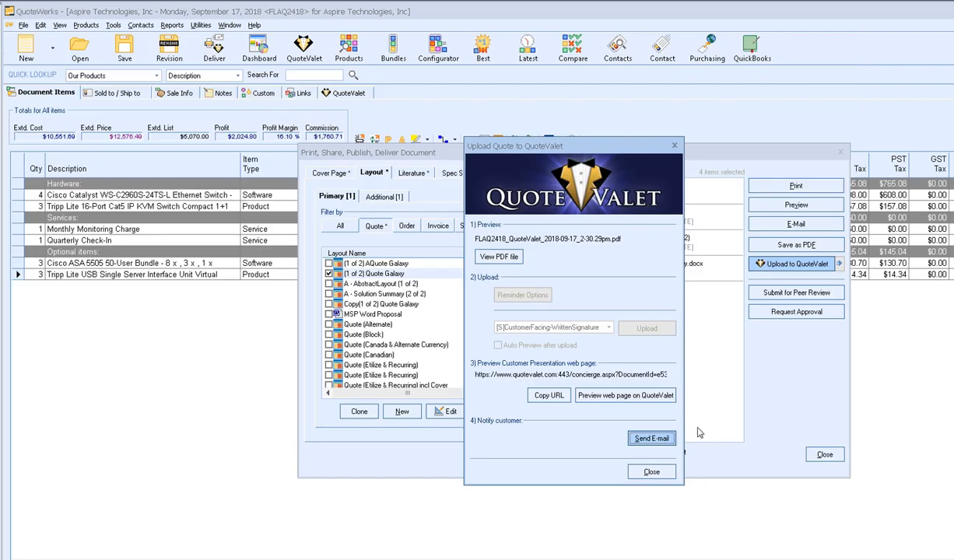
- Close the QuoteValet upload and delivery dialogs and confirm the applied customer selections ($12,397.24)
{"action": "left_click", "coordinate": [760, 470]}
{"action": "left_click", "coordinate": [823, 457]}
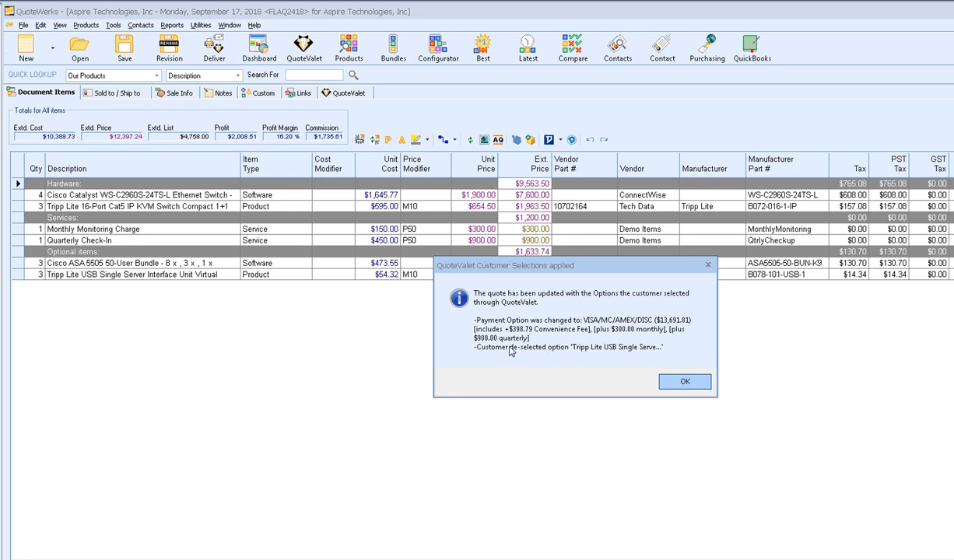
{"action": "left_click", "coordinate": [684, 381]}
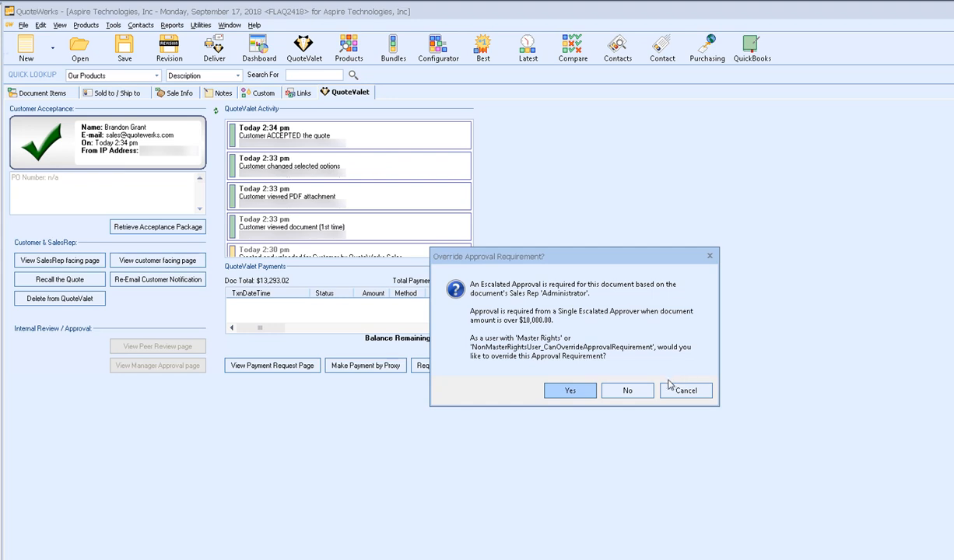
- Override the approval requirement, convert the quote to an order, and set the opportunity status to Won
{"action": "left_click", "coordinate": [574, 392]}
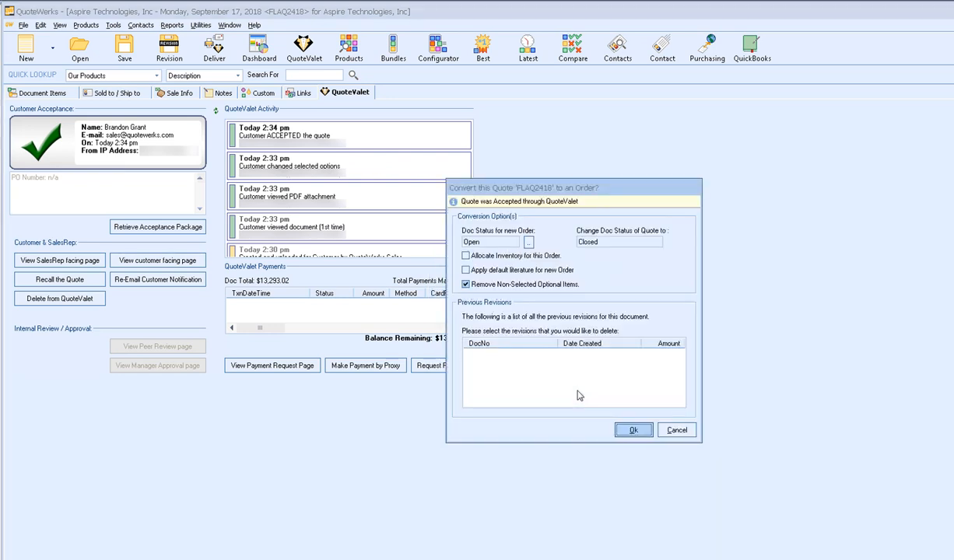
{"action": "left_click", "coordinate": [630, 427]}
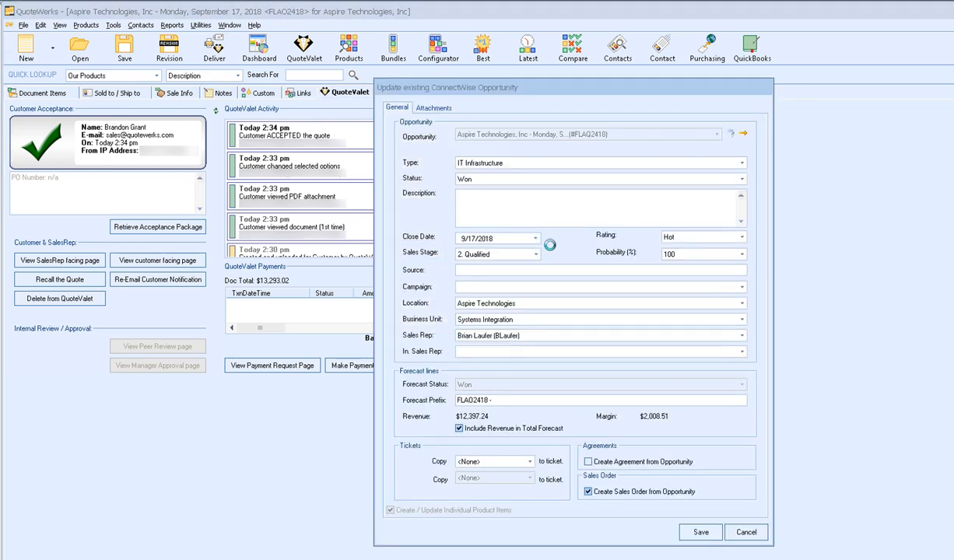
{"action": "left_click", "coordinate": [471, 178]}
{"action": "left_click", "coordinate": [471, 178]}
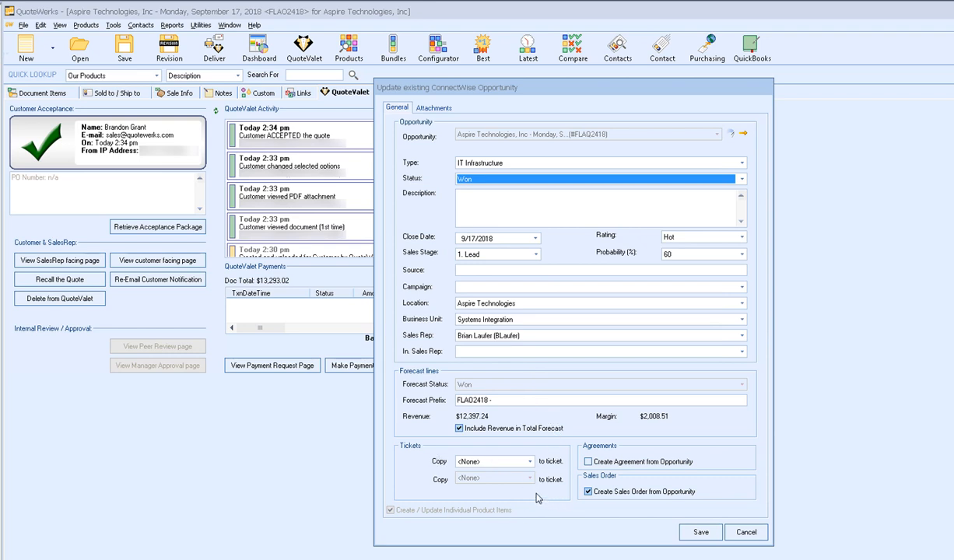
- Set the ticket copy options so no items are copied to the first ticket, then save the opportunity
{"action": "left_click", "coordinate": [529, 462]}
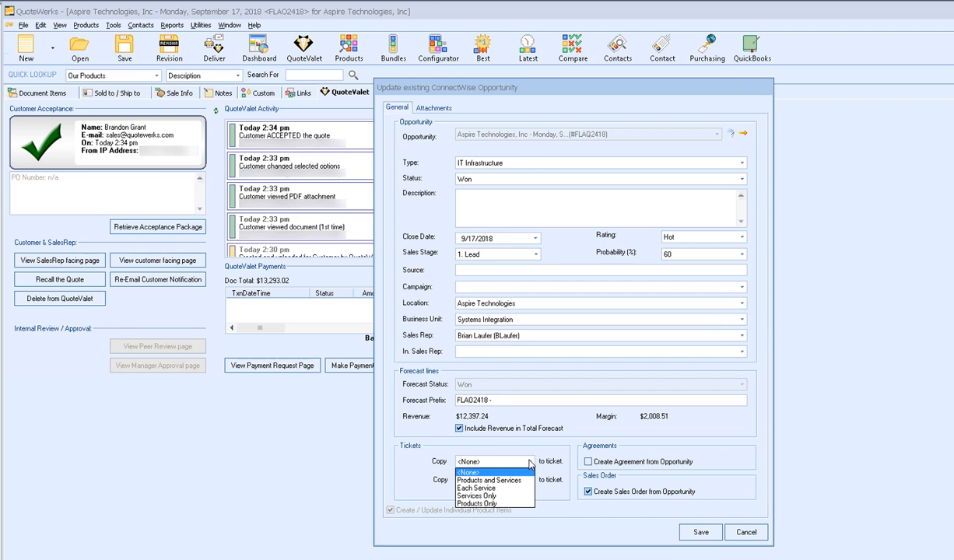
{"action": "left_click", "coordinate": [488, 480]}
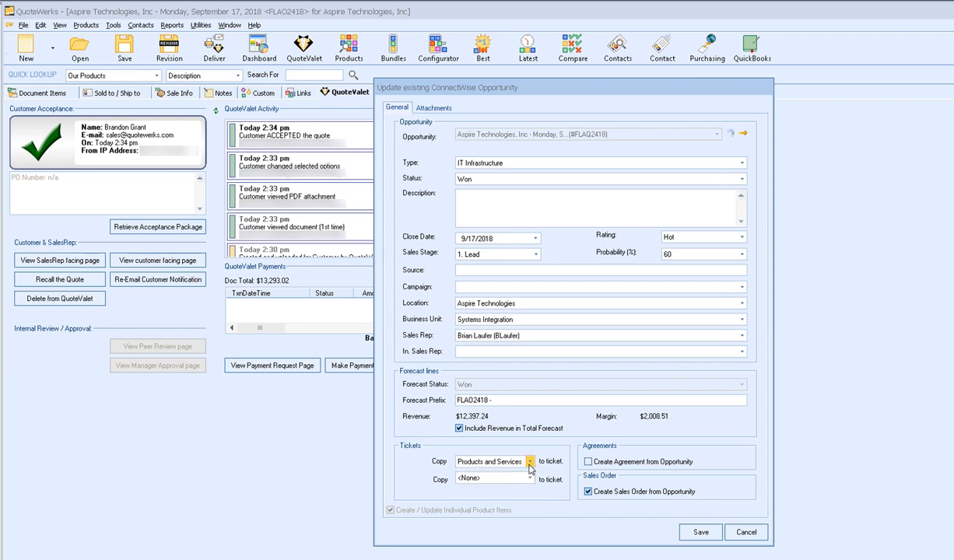
{"action": "left_click", "coordinate": [529, 463]}
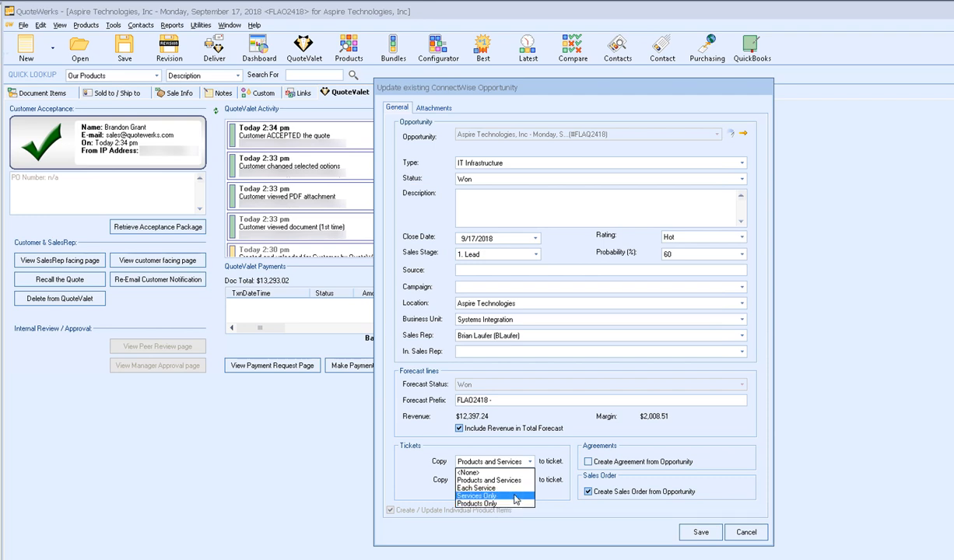
{"action": "left_click", "coordinate": [514, 496]}
{"action": "left_click", "coordinate": [530, 480]}
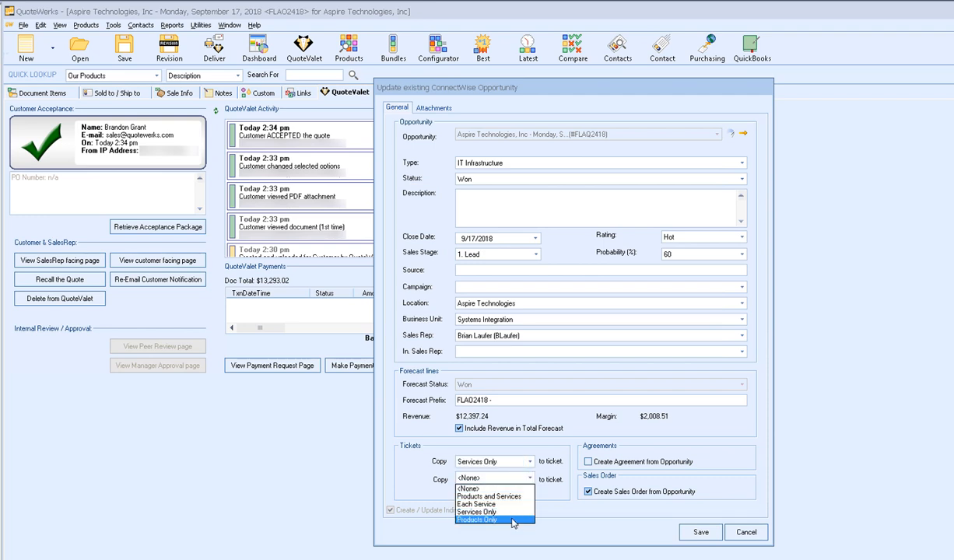
{"action": "left_click", "coordinate": [513, 520]}
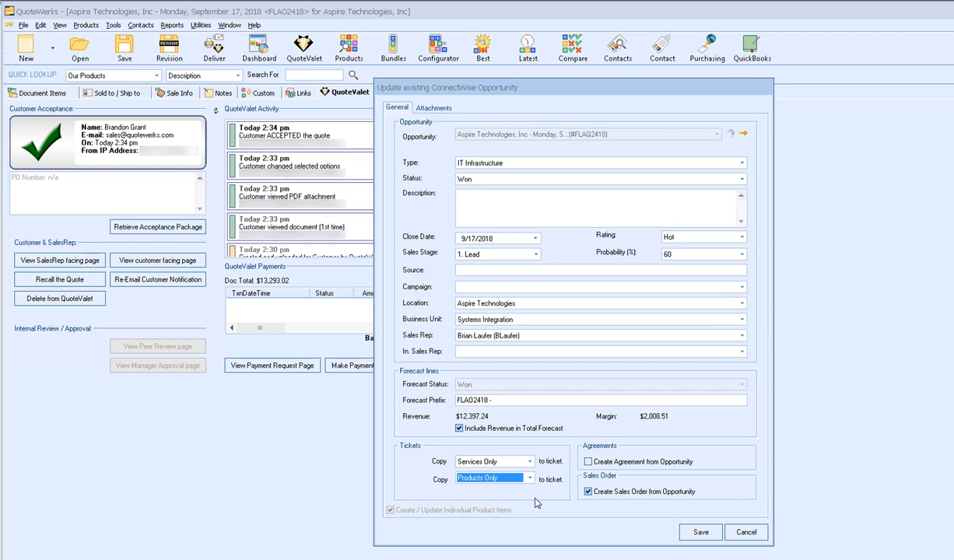
{"action": "left_click", "coordinate": [530, 461]}
{"action": "left_click", "coordinate": [490, 474]}
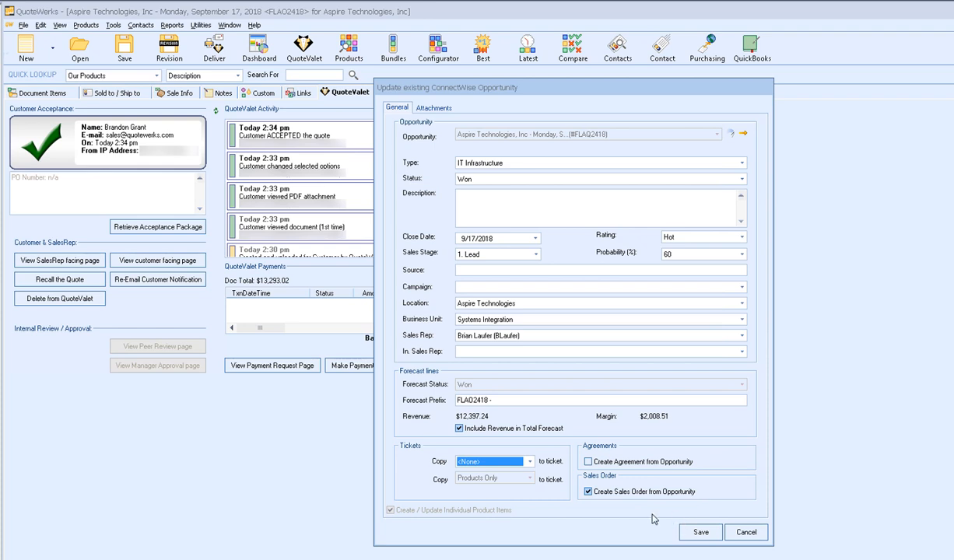
{"action": "left_click", "coordinate": [700, 532]}
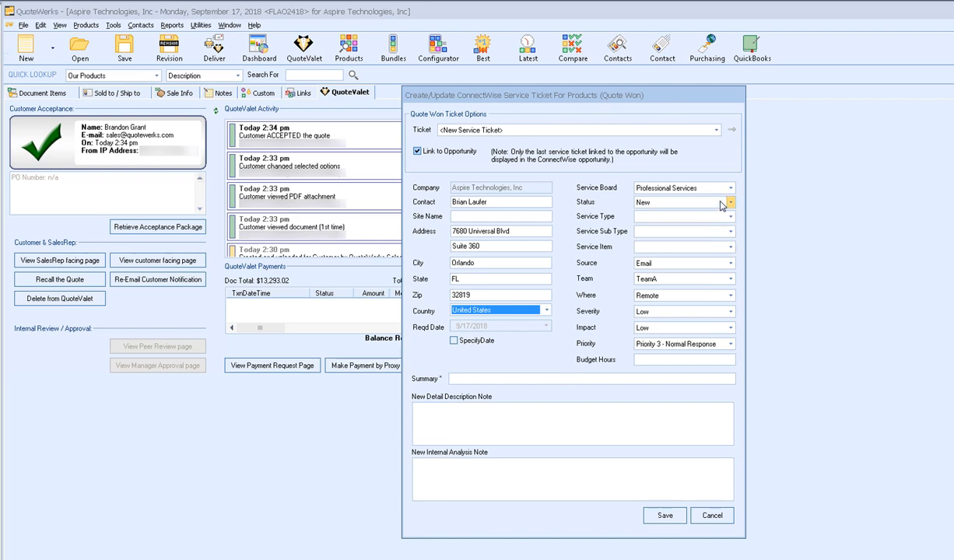
- Create a service ticket summarized 'Products Ticket' and return to the order's line items
{"action": "left_click", "coordinate": [491, 378]}
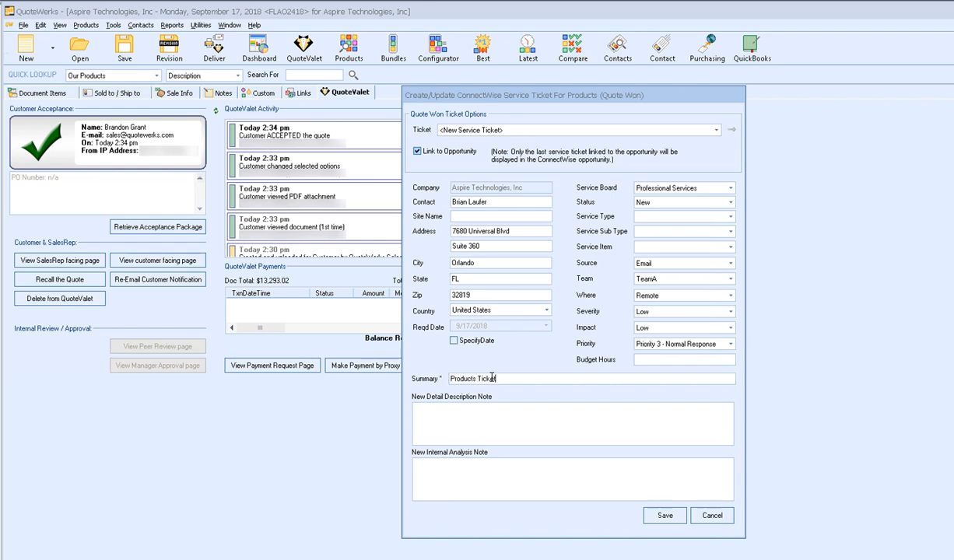
{"action": "left_click", "coordinate": [661, 515]}
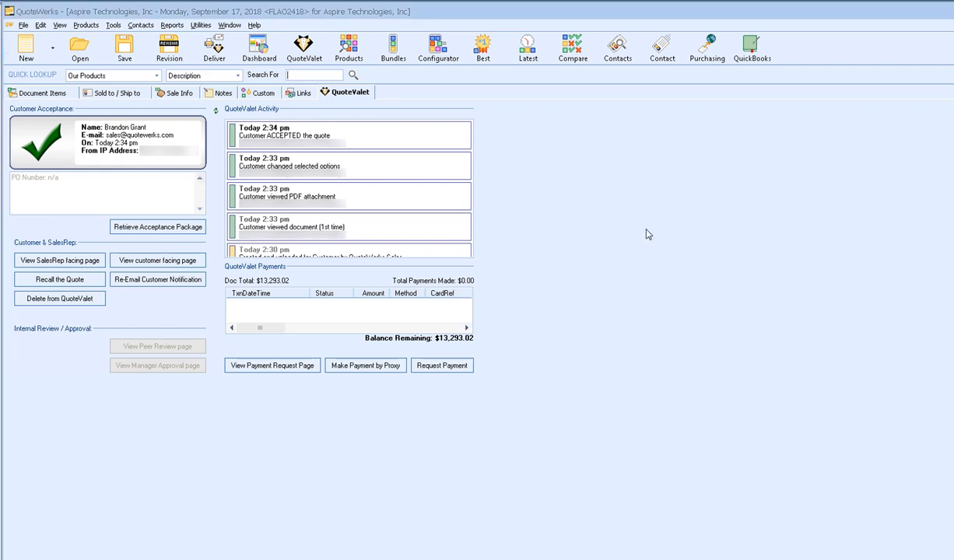
{"action": "left_click", "coordinate": [43, 94]}
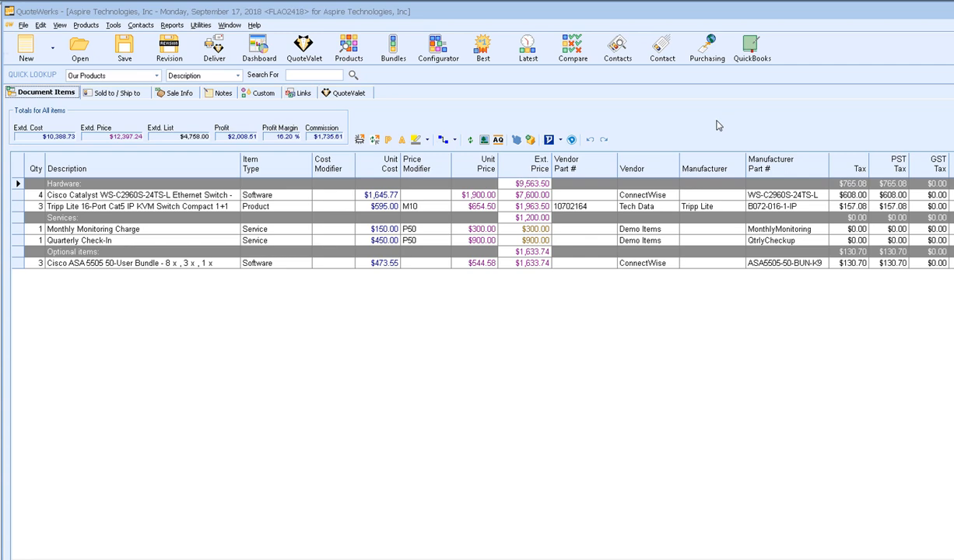
- Start purchasing the order's items and show unpurchased items from all orders
{"action": "left_click", "coordinate": [684, 48]}
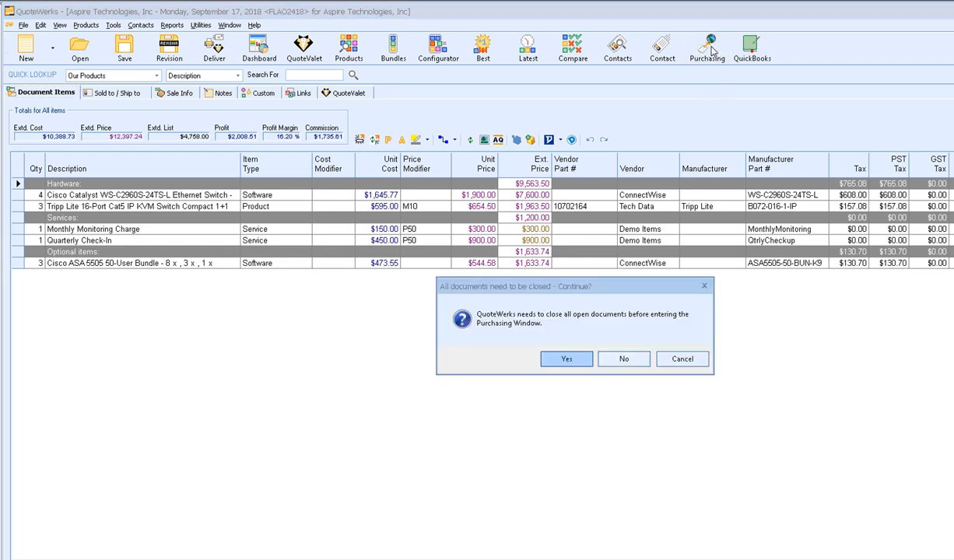
{"action": "left_click", "coordinate": [555, 358]}
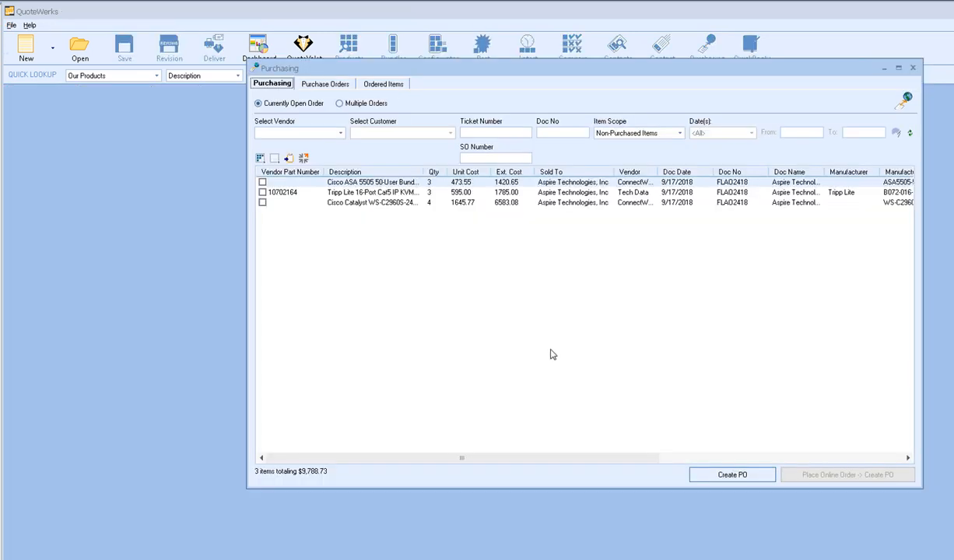
{"action": "left_click", "coordinate": [335, 133]}
{"action": "left_click", "coordinate": [319, 157]}
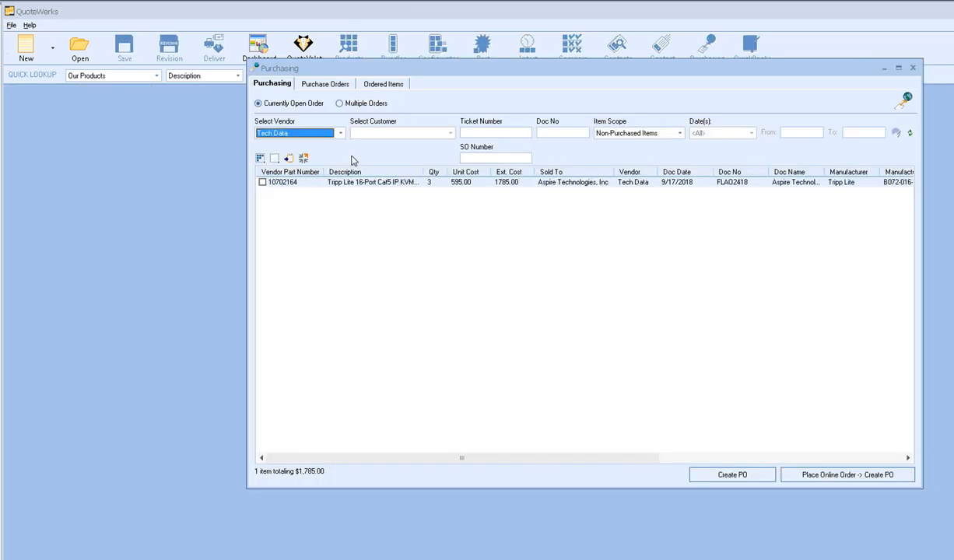
{"action": "left_click", "coordinate": [262, 182]}
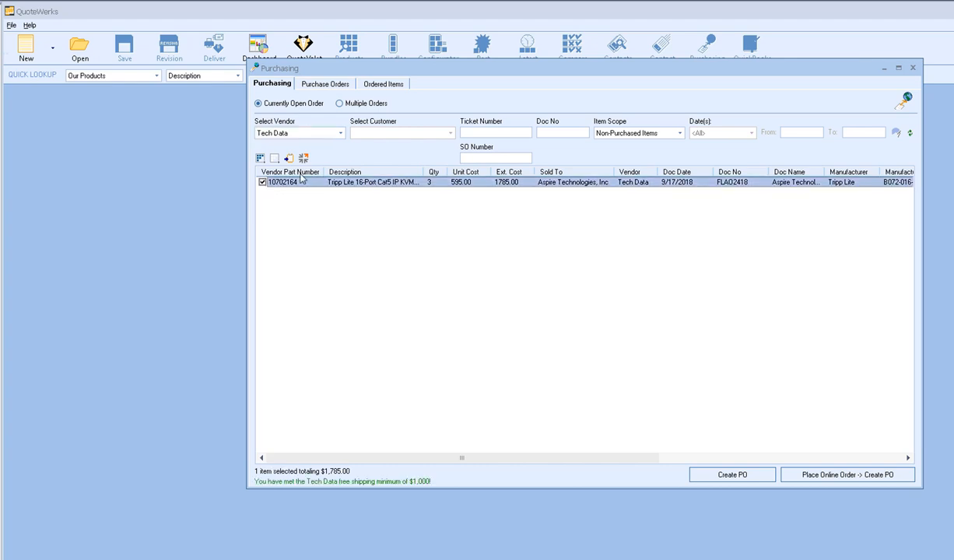
{"action": "left_click", "coordinate": [326, 131]}
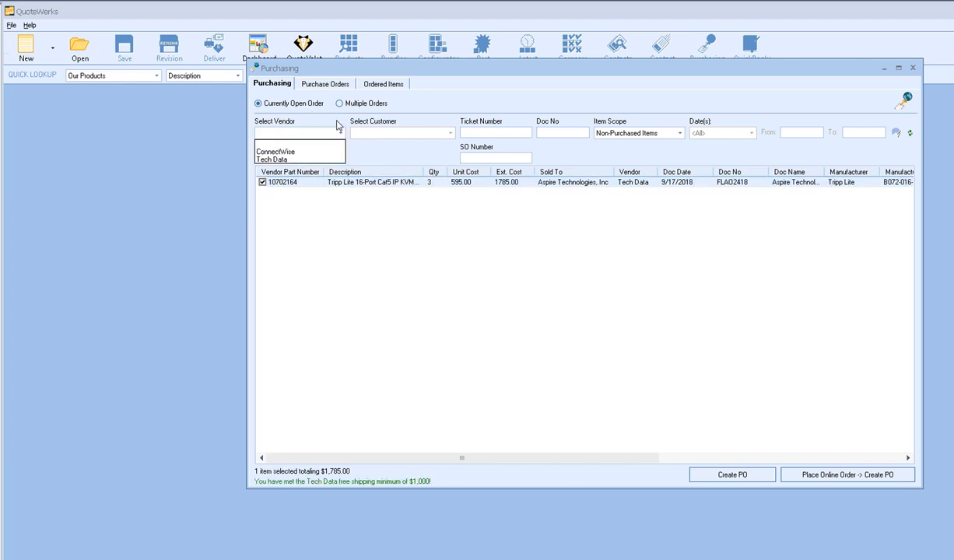
{"action": "left_click", "coordinate": [340, 107]}
{"action": "left_click", "coordinate": [339, 103]}
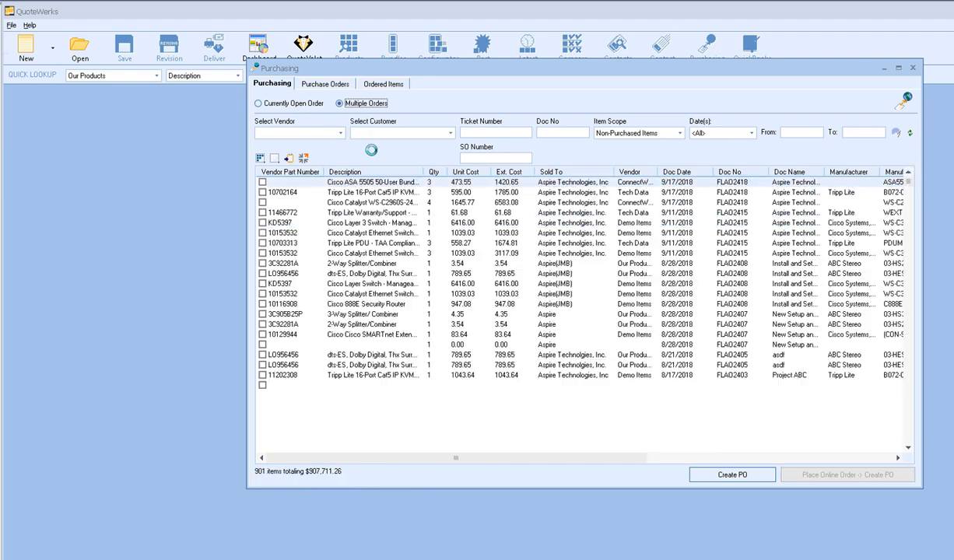
- Filter to Ingram Micro, tick the two G53065, VZ6852 and two KD5397 items, and start an online order
{"action": "left_click", "coordinate": [337, 132]}
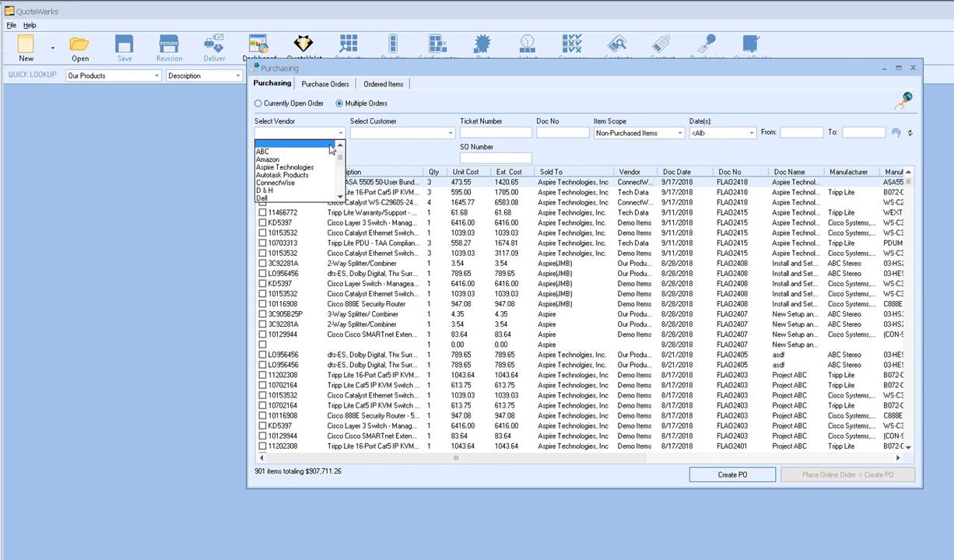
{"action": "scroll", "coordinate": [329, 164], "scroll_direction": "down", "scroll_amount": 2}
{"action": "scroll", "coordinate": [329, 164], "scroll_direction": "up", "scroll_amount": 1}
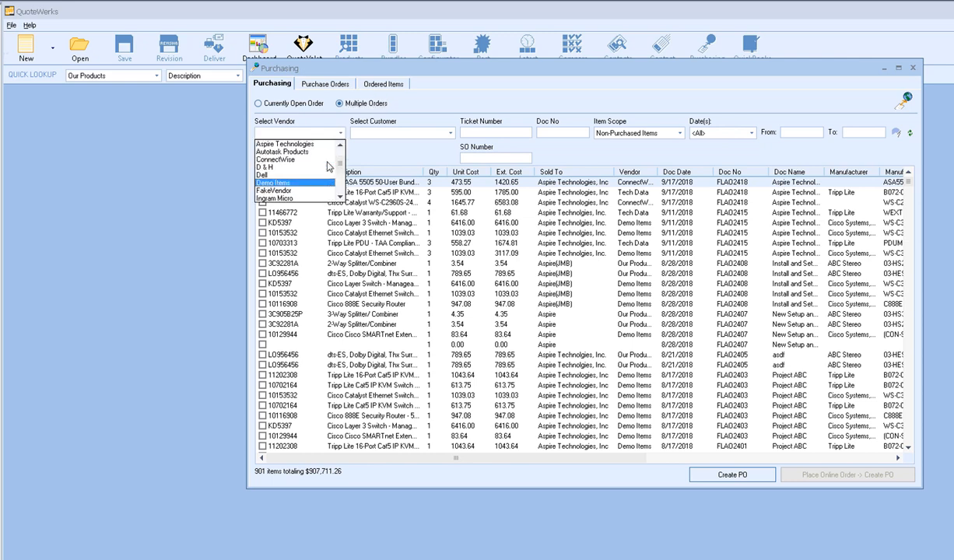
{"action": "scroll", "coordinate": [329, 163], "scroll_direction": "down", "scroll_amount": 1}
{"action": "left_click", "coordinate": [303, 175]}
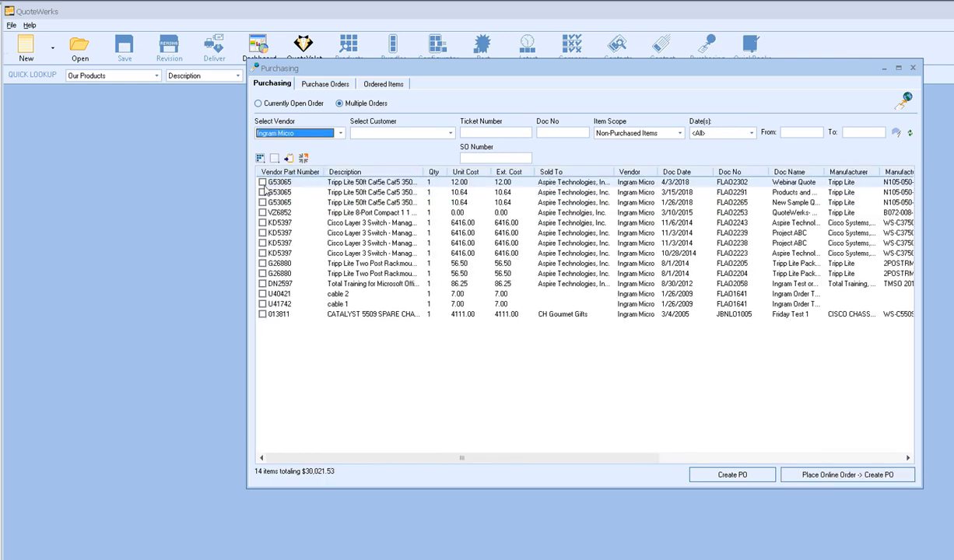
{"action": "left_click", "coordinate": [262, 182]}
{"action": "left_click", "coordinate": [262, 202]}
{"action": "left_click", "coordinate": [262, 213]}
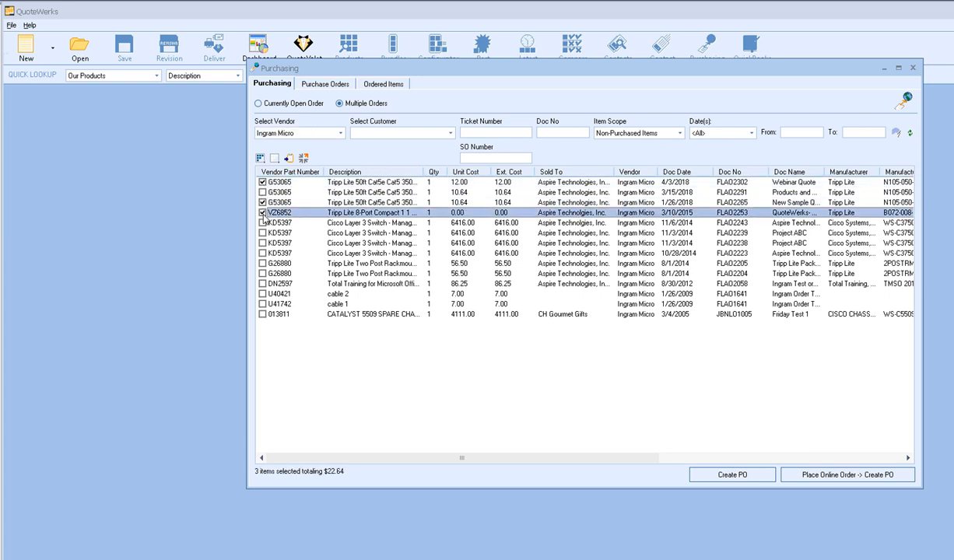
{"action": "left_click", "coordinate": [262, 223]}
{"action": "left_click", "coordinate": [263, 232]}
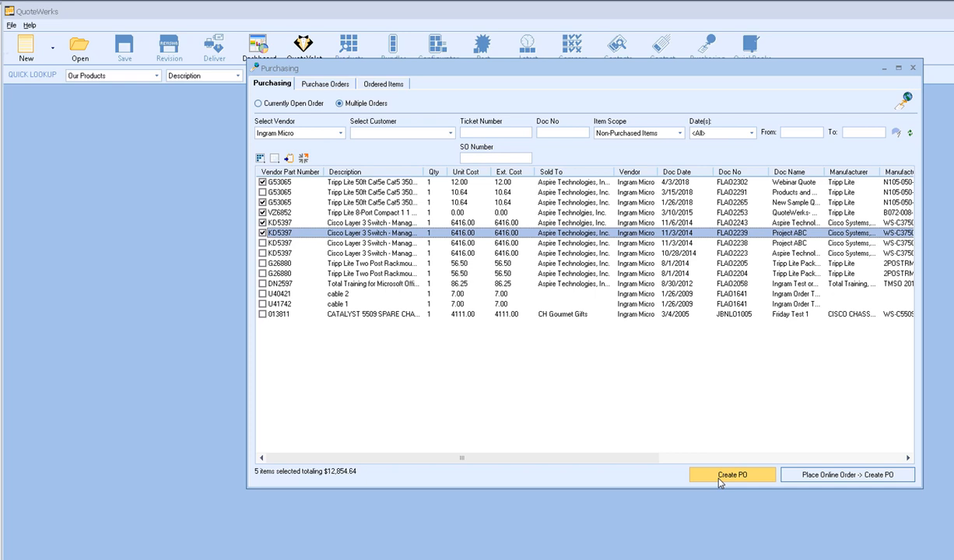
{"action": "left_click", "coordinate": [777, 474]}
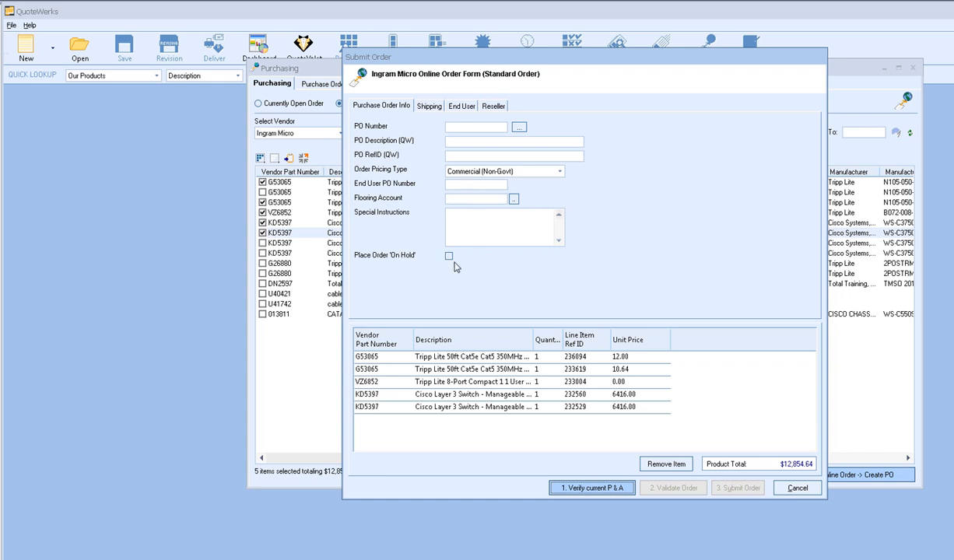
- Review the online order's Shipping, End User and Reseller details, then cancel the form without submitting
{"action": "left_click", "coordinate": [427, 107]}
{"action": "left_click", "coordinate": [461, 106]}
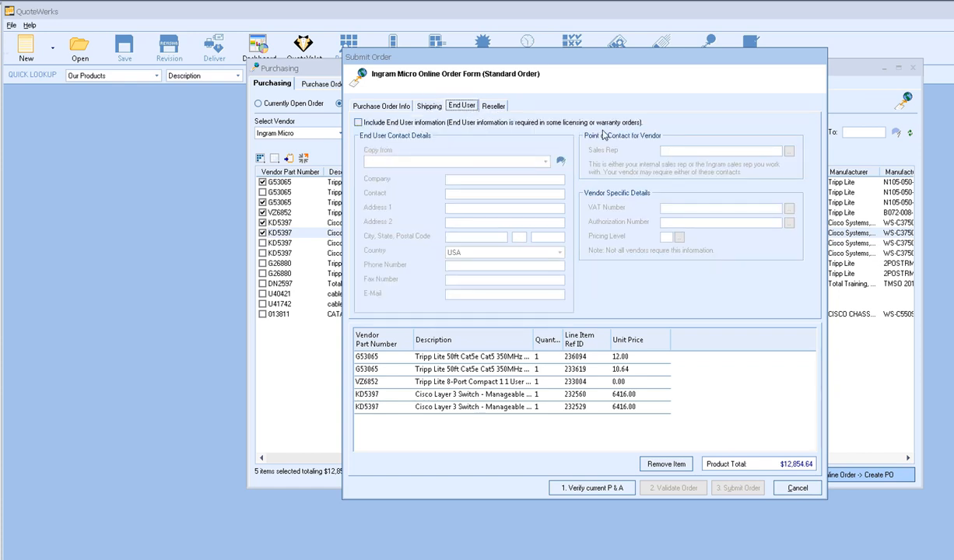
{"action": "left_click", "coordinate": [492, 107]}
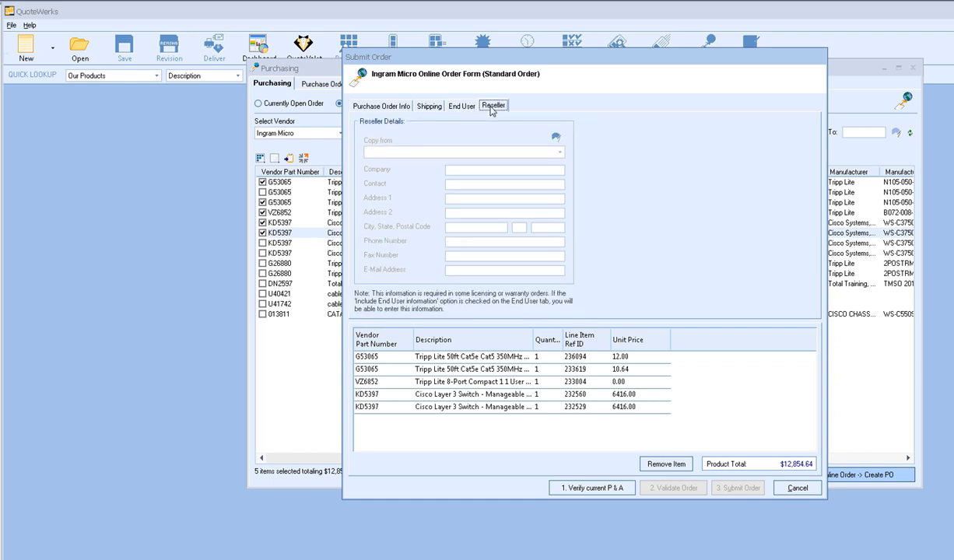
{"action": "left_click", "coordinate": [393, 109]}
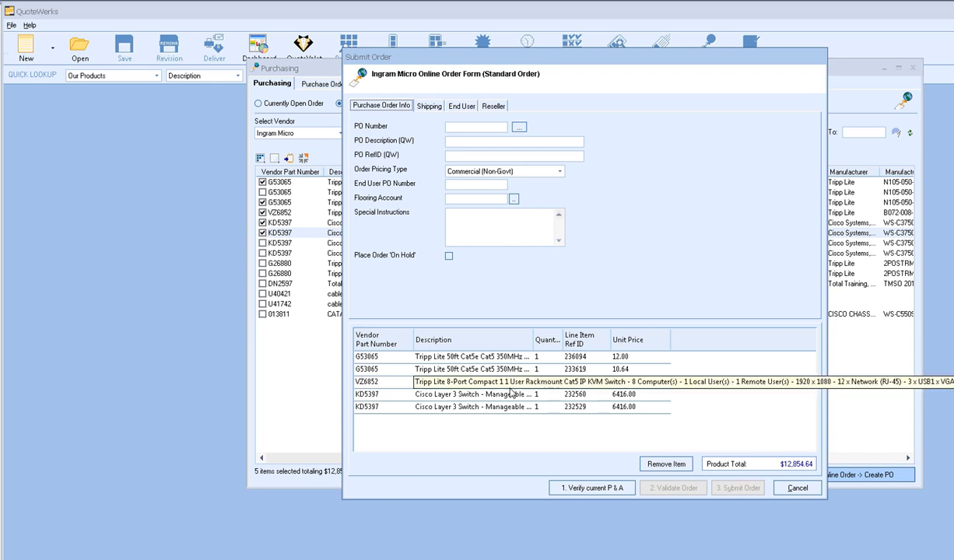
{"action": "left_click", "coordinate": [586, 489]}
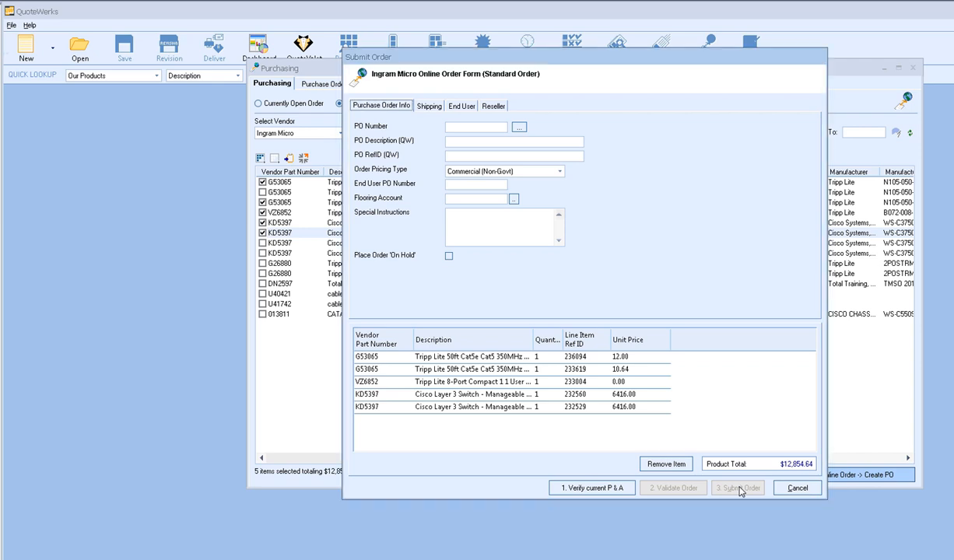
{"action": "left_click", "coordinate": [797, 488]}
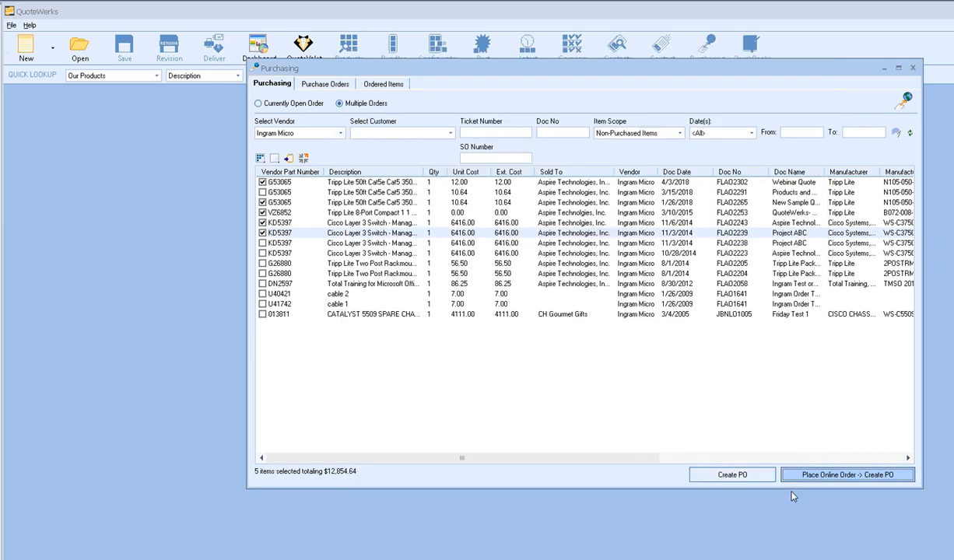
- Create manual purchase order 18-1030IM for vendor Ingram Micro using the Tampa warehouse
{"action": "left_click", "coordinate": [759, 480]}
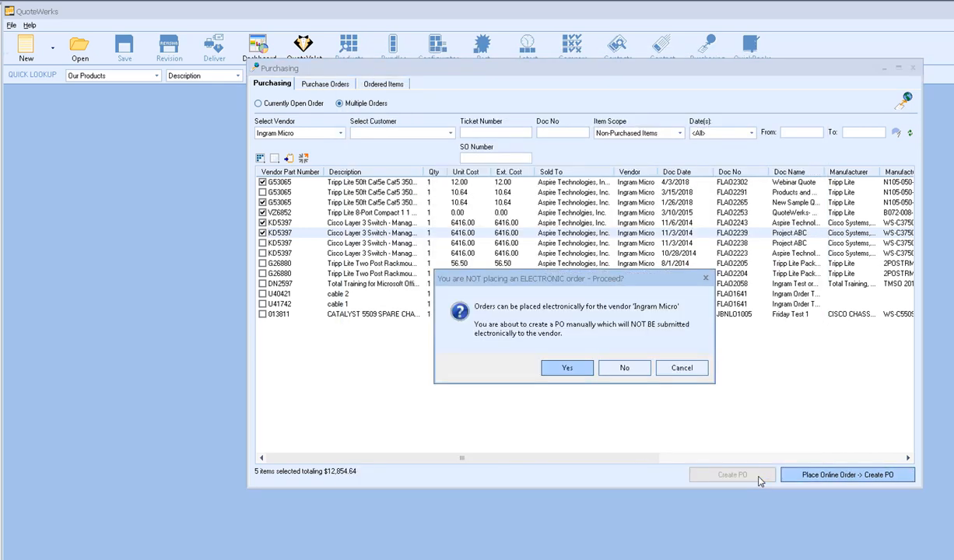
{"action": "left_click", "coordinate": [567, 368]}
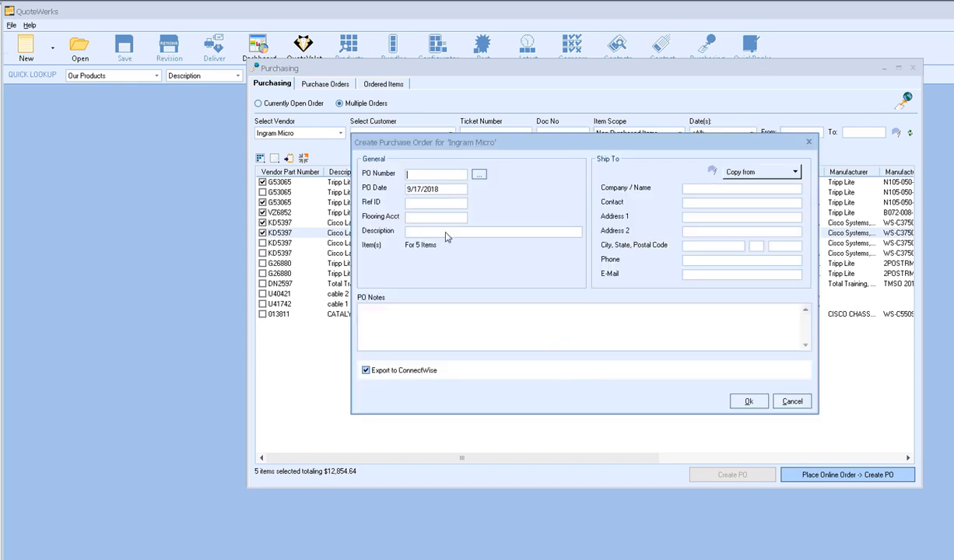
{"action": "left_click", "coordinate": [480, 179]}
{"action": "left_click", "coordinate": [560, 367]}
{"action": "left_click", "coordinate": [743, 401]}
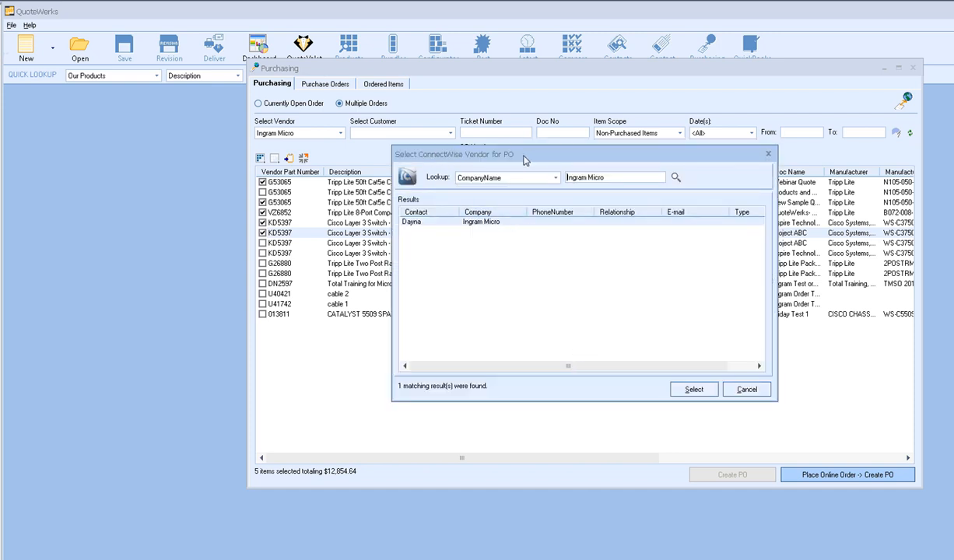
{"action": "left_click", "coordinate": [479, 221]}
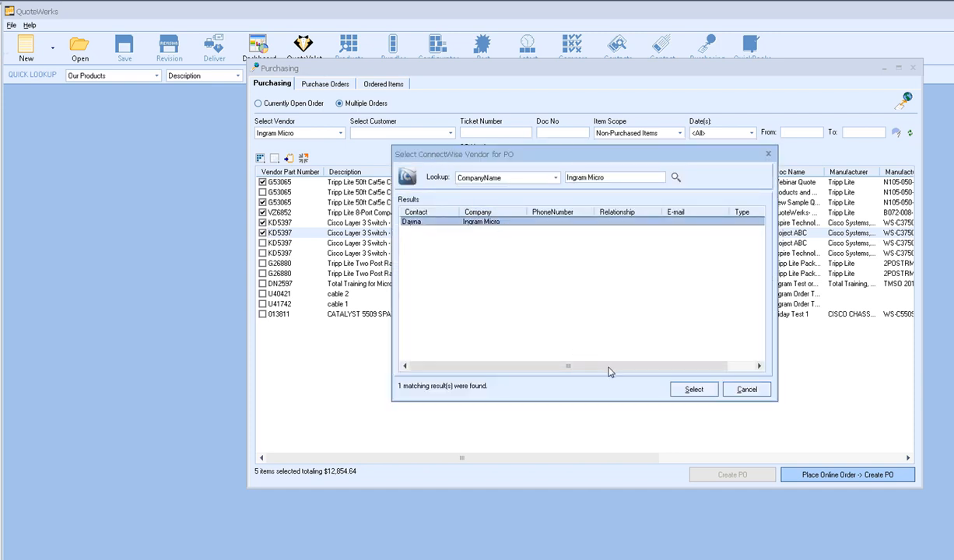
{"action": "left_click", "coordinate": [691, 388]}
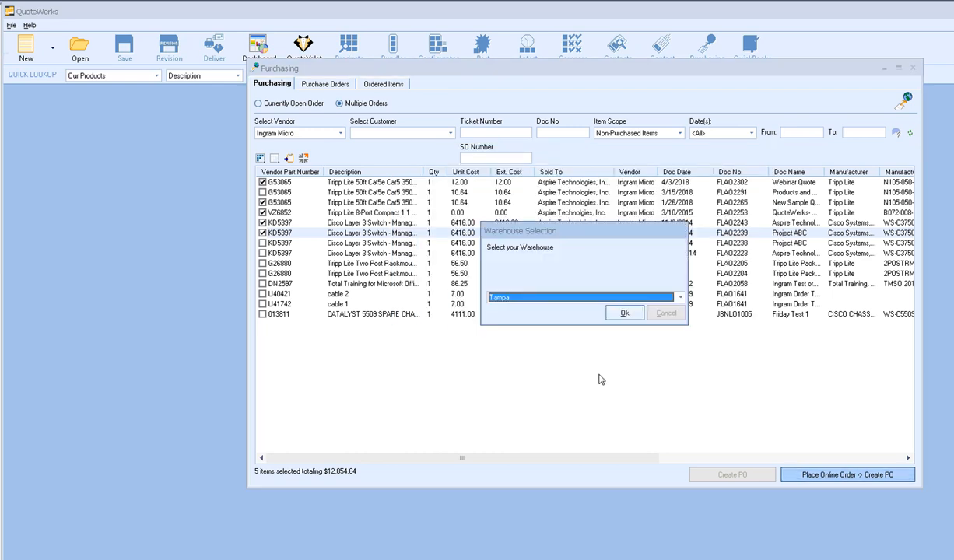
{"action": "left_click", "coordinate": [599, 302]}
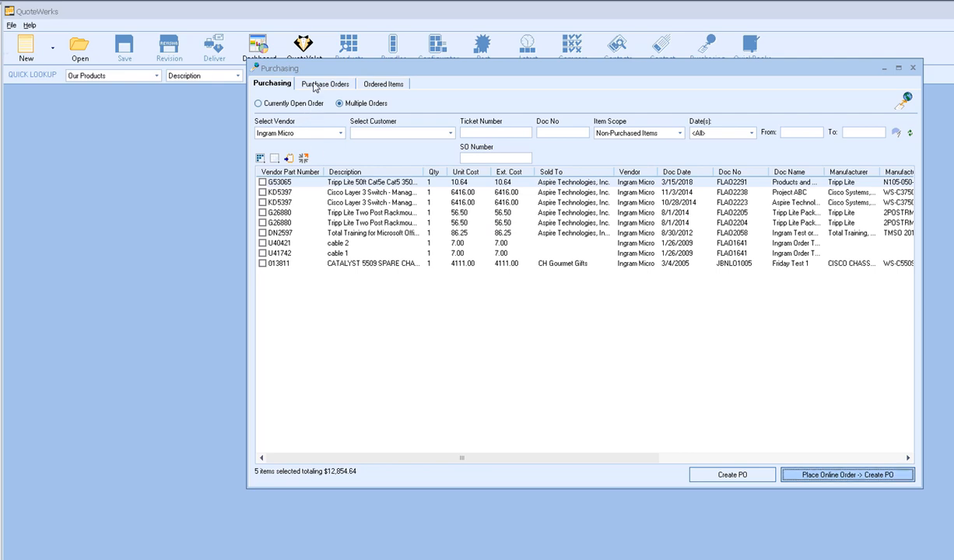
- List only today's purchase orders and inspect the first ordered line item
{"action": "left_click", "coordinate": [315, 86]}
{"action": "left_click", "coordinate": [589, 111]}
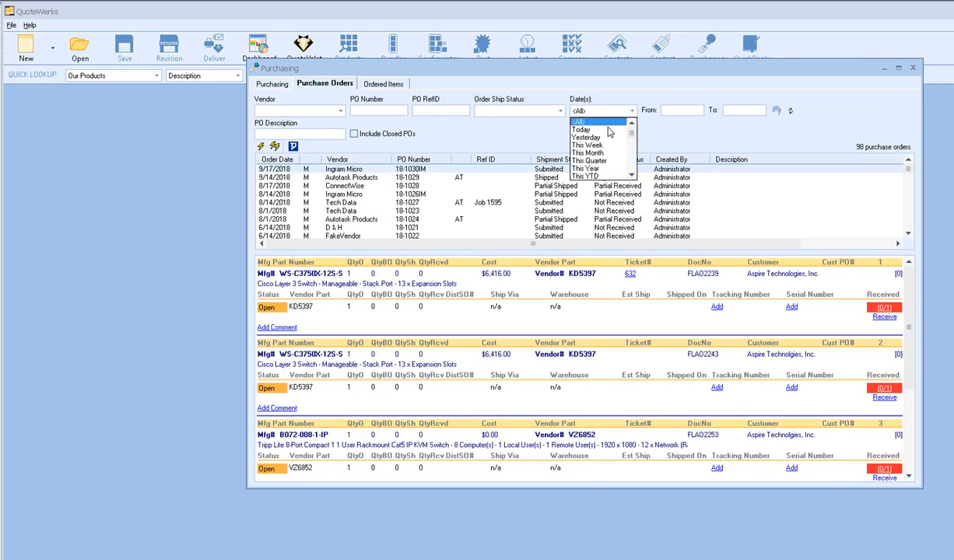
{"action": "left_click", "coordinate": [608, 130]}
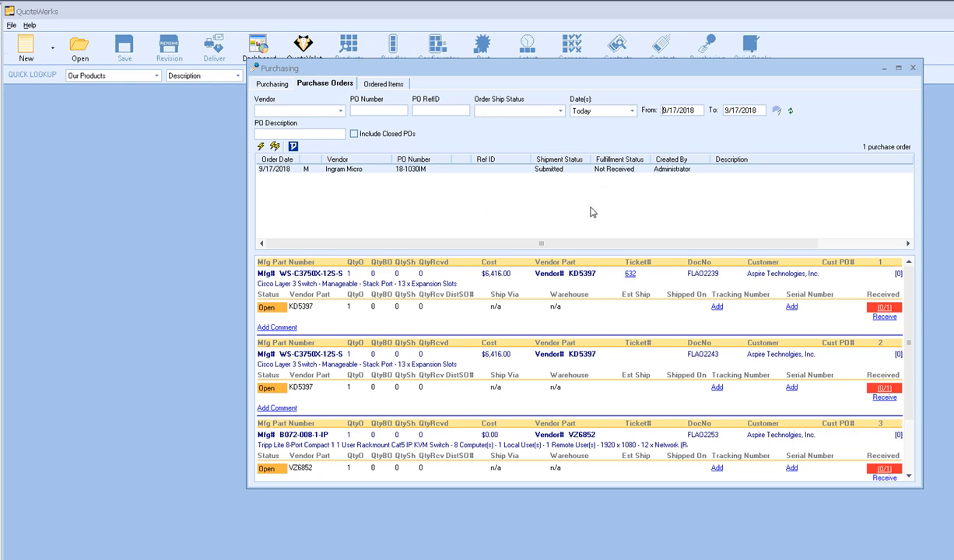
{"action": "left_click", "coordinate": [541, 284]}
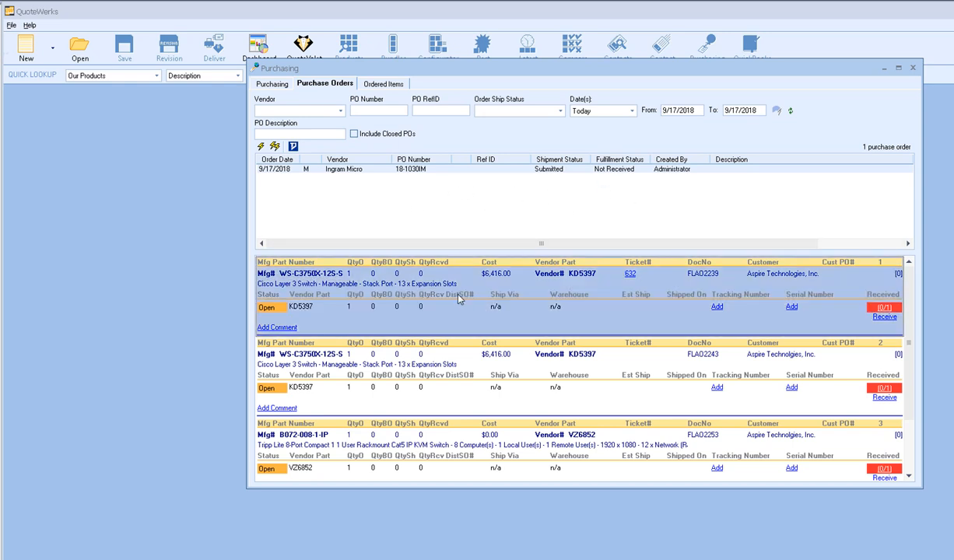